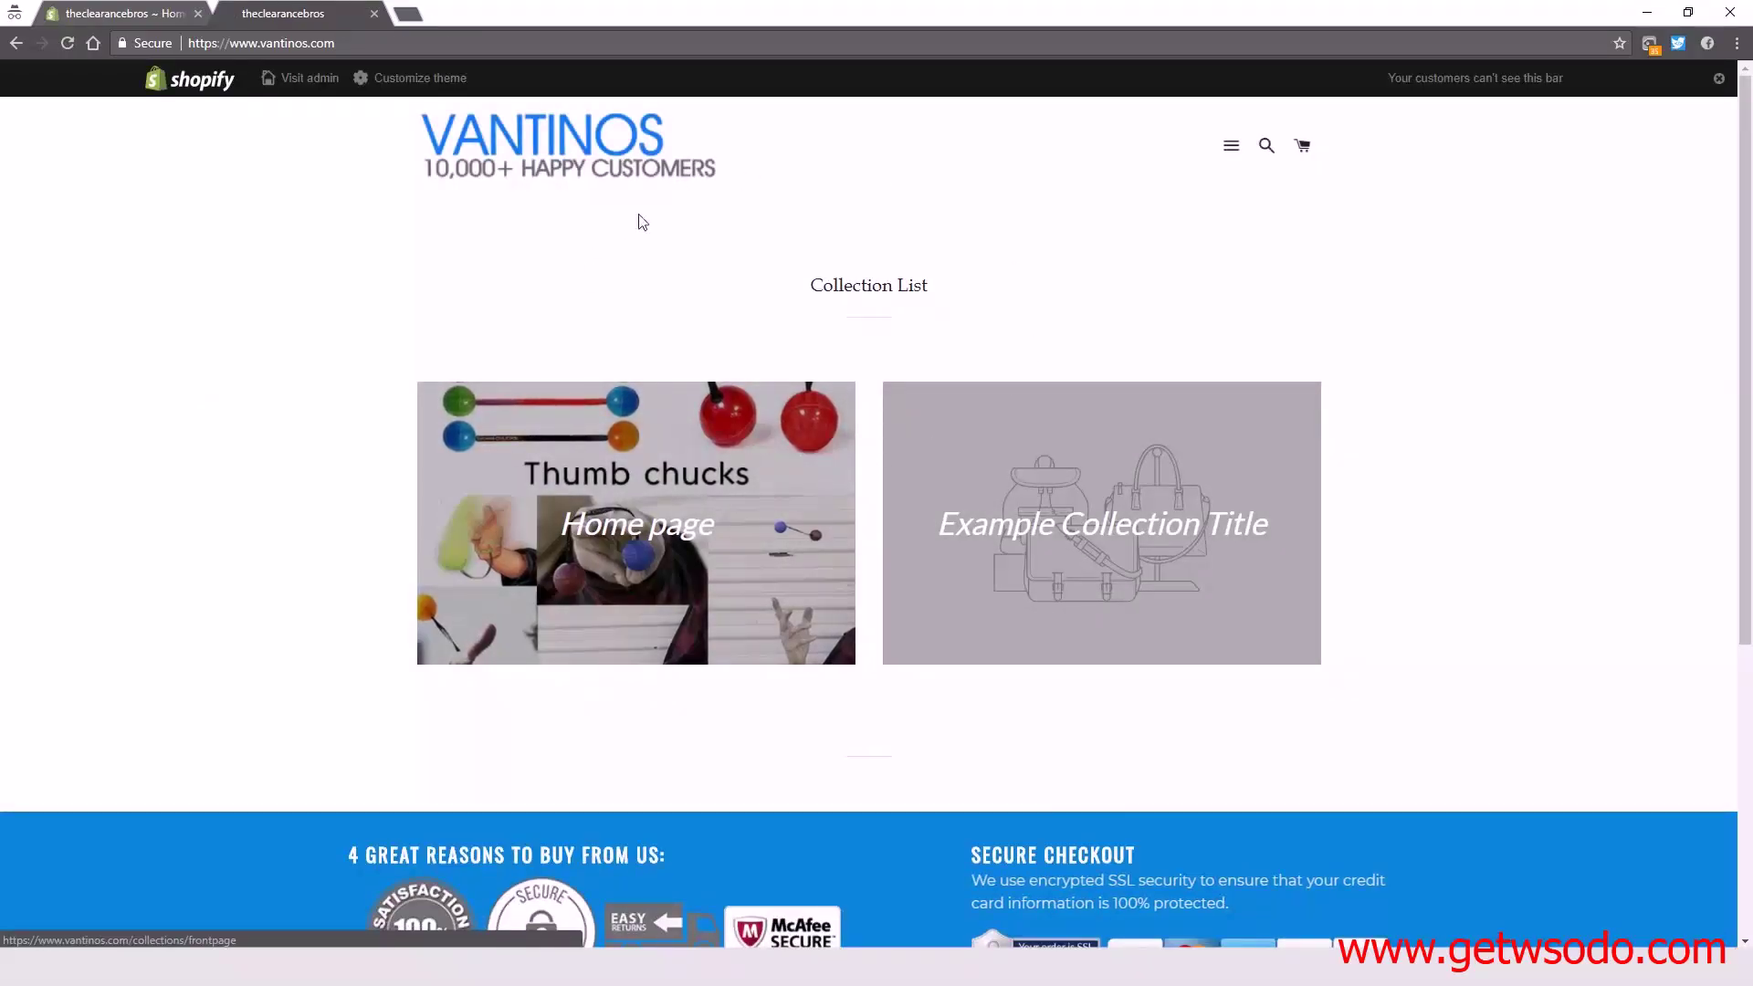
Open the Full Face Snorkeling Mask product from the storefront's Home page collection.
click(696, 466)
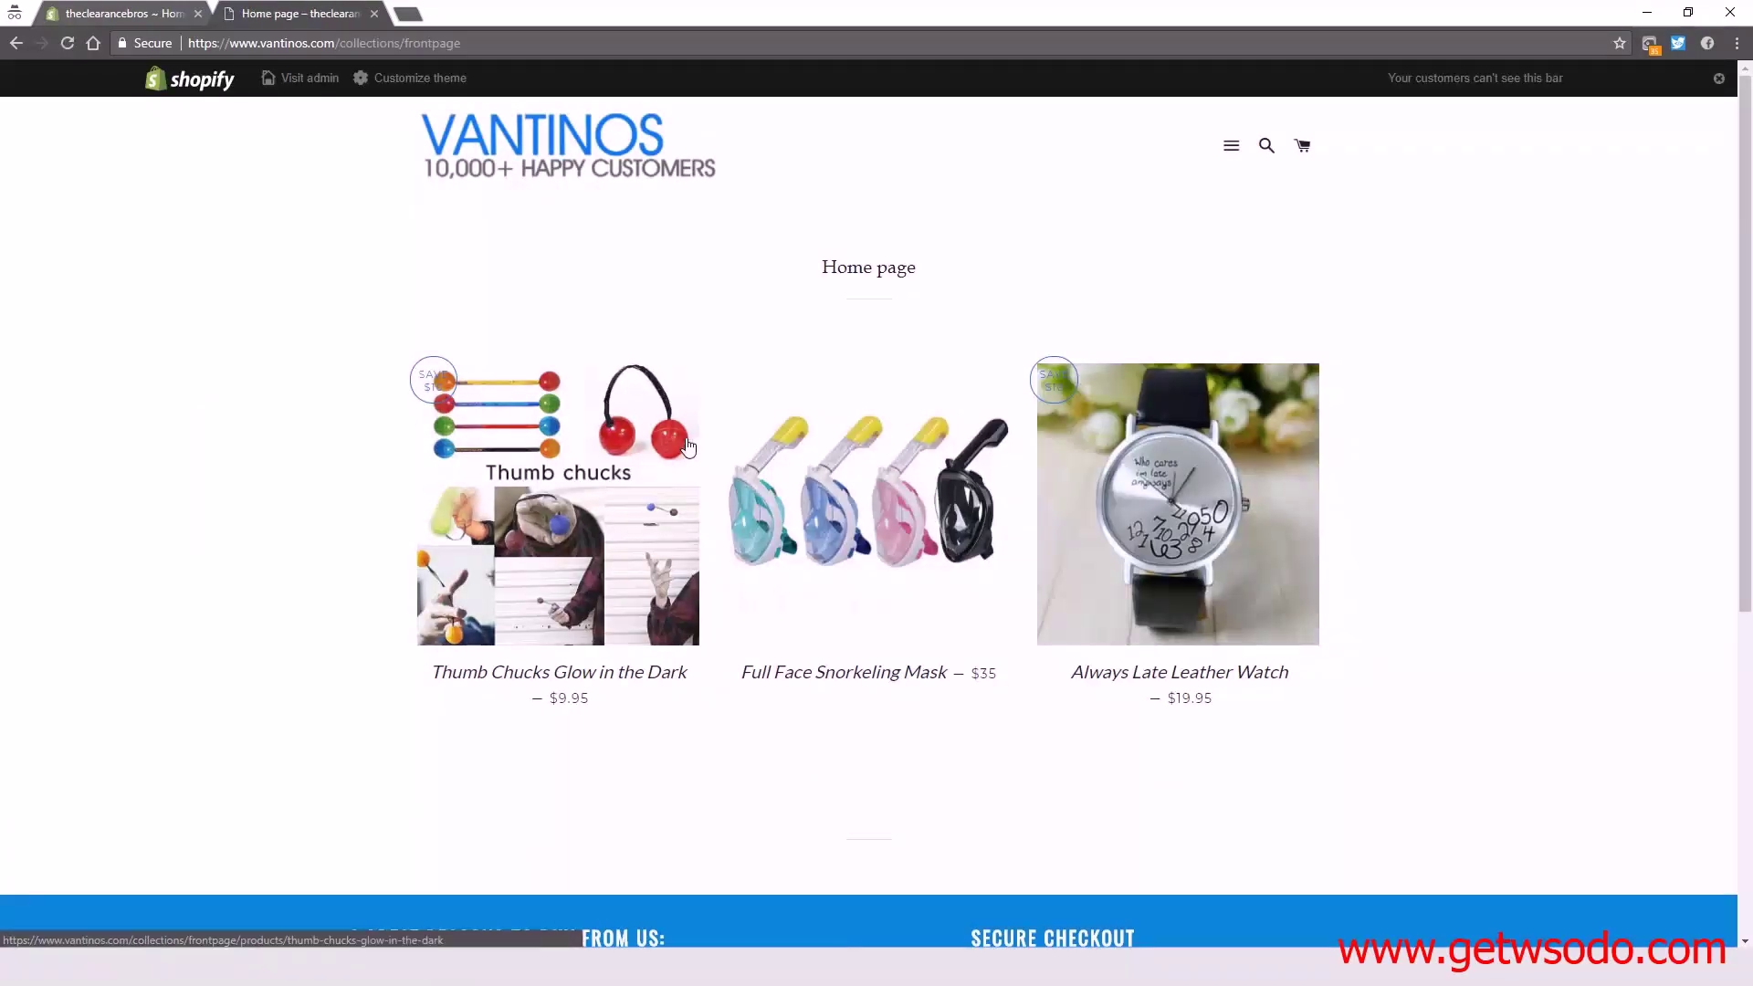
click(858, 510)
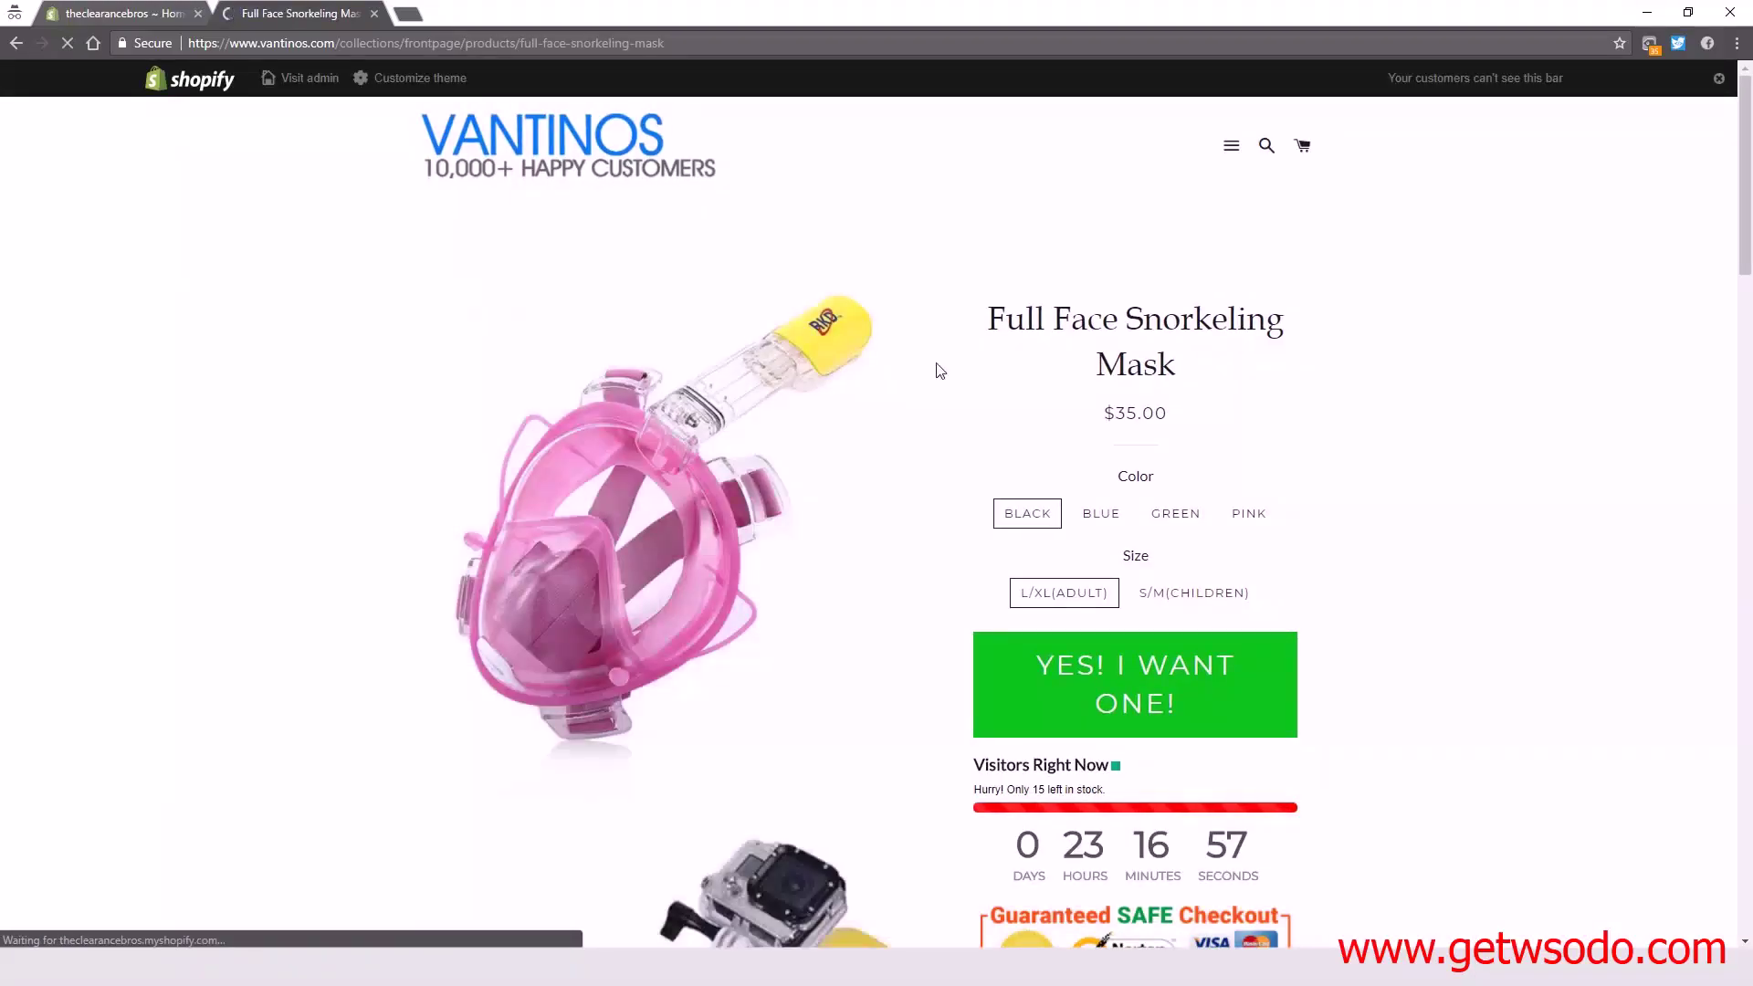
Switch to the store admin, open the Build It Yourself 6-in-1 Solar Power Robot product and look over its title and page.
click(128, 13)
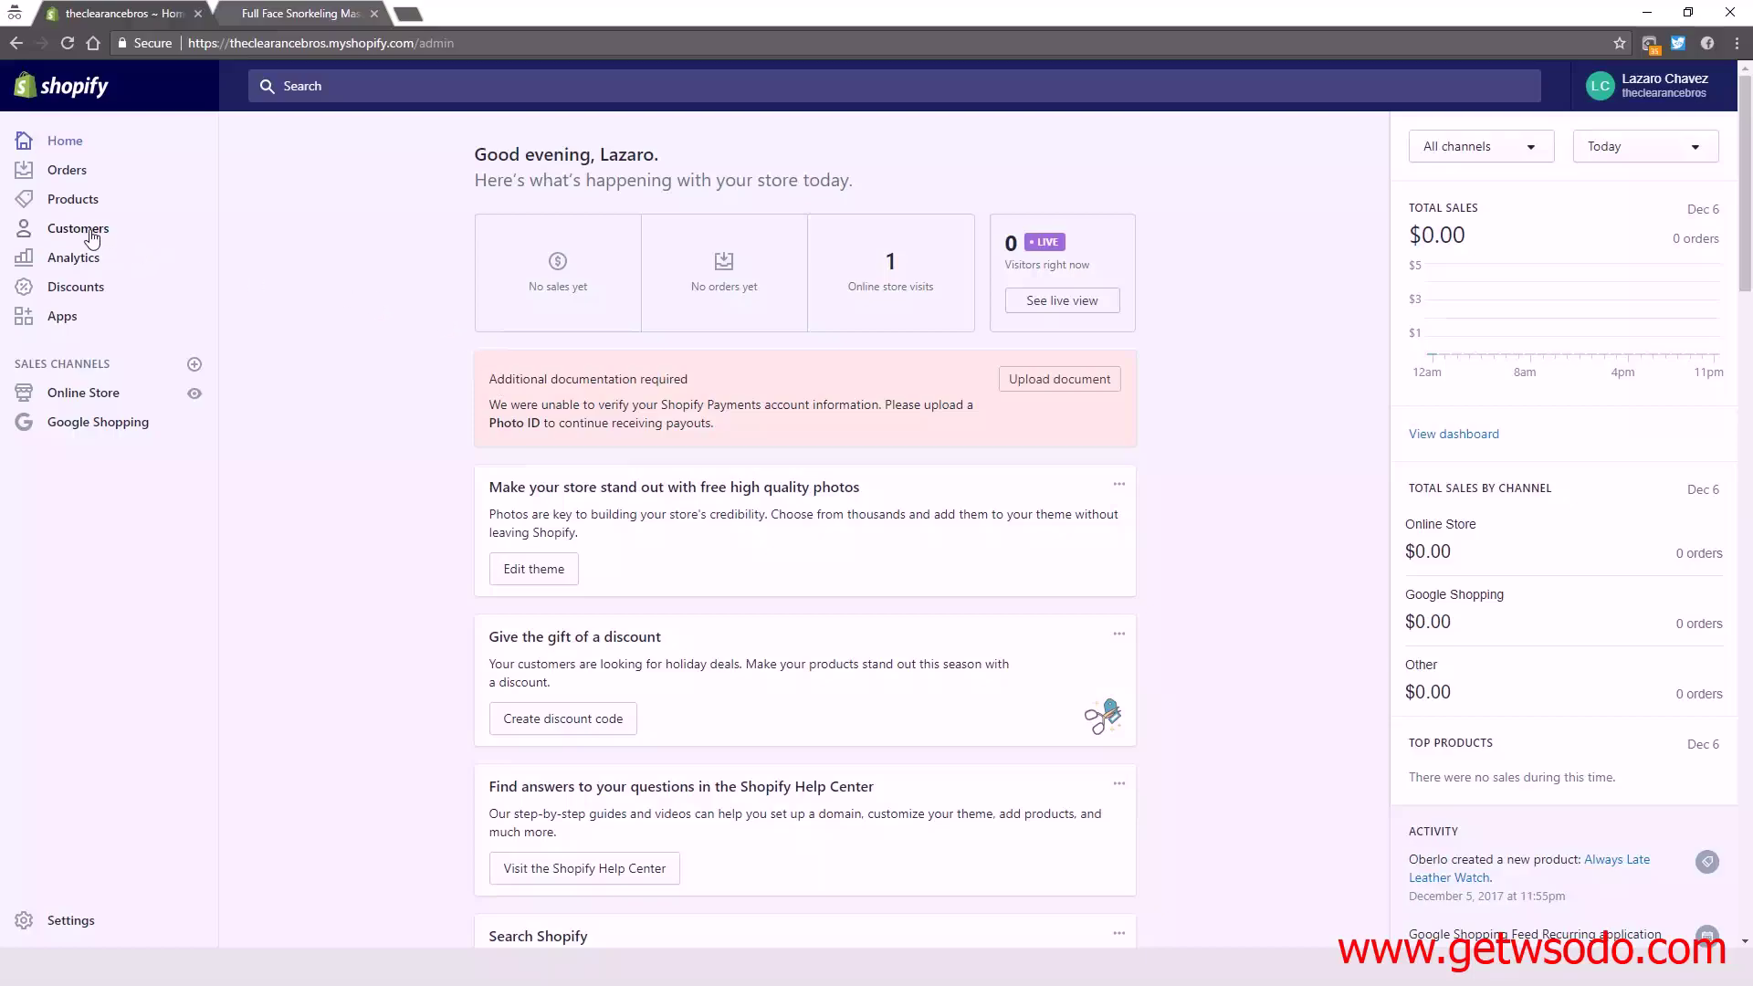
click(91, 201)
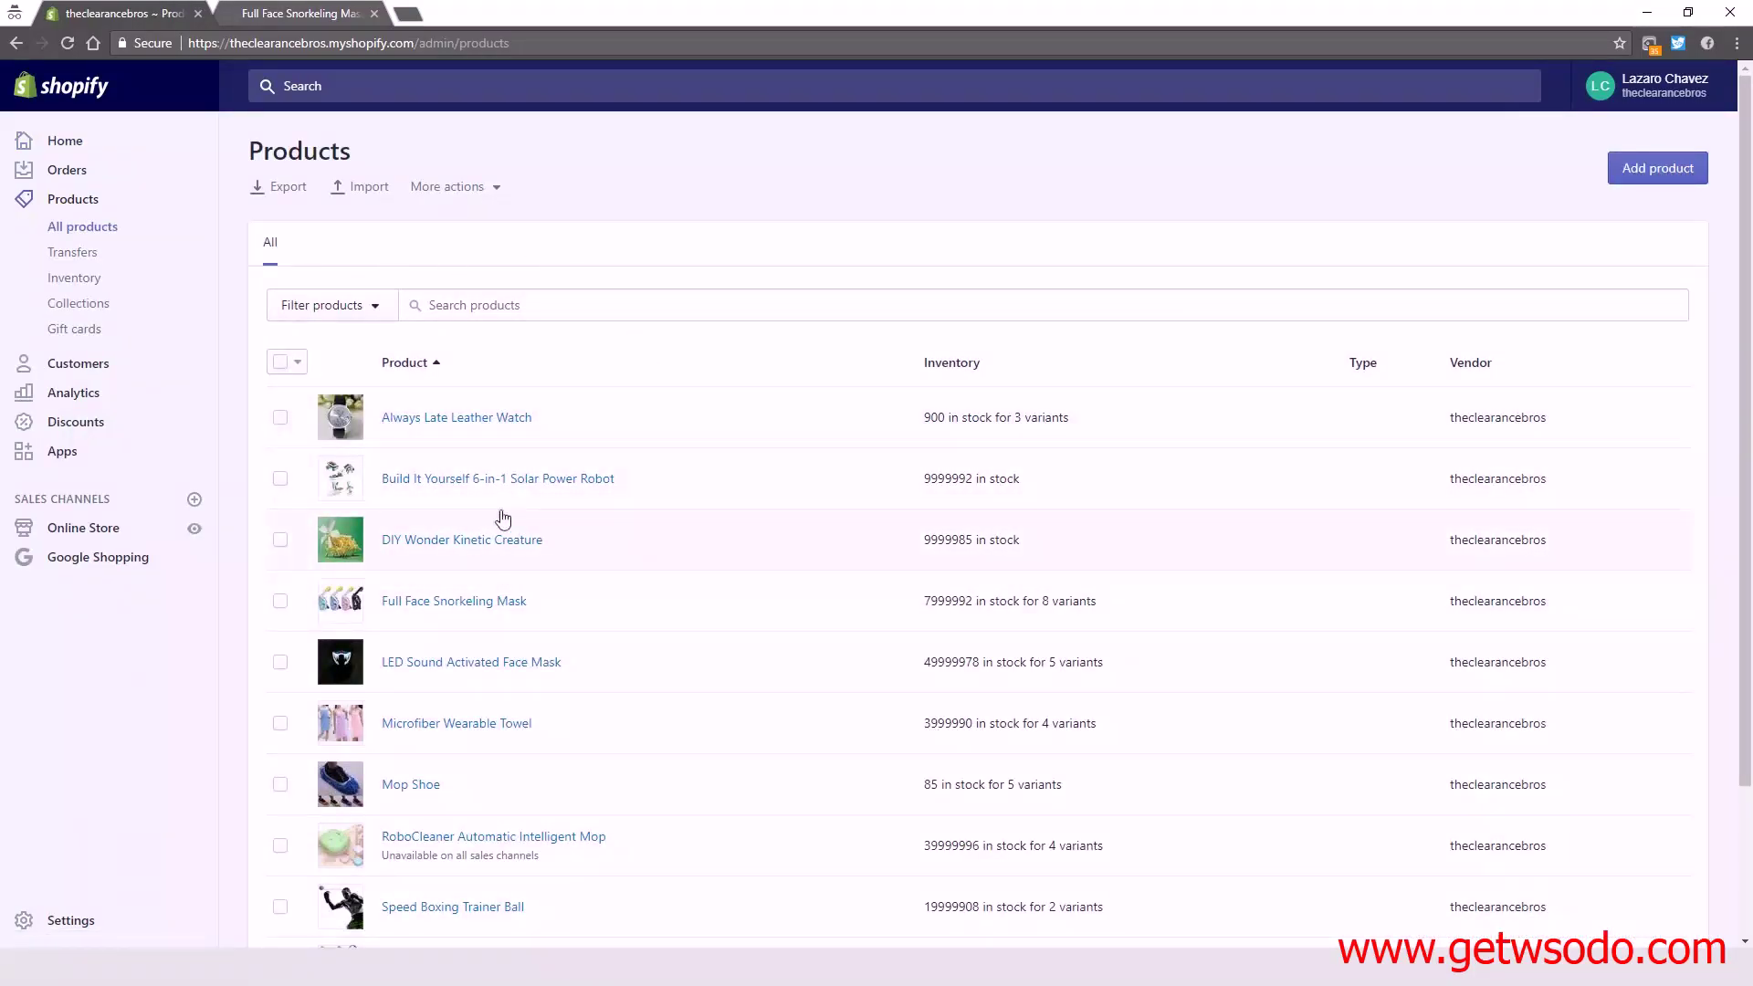
click(434, 484)
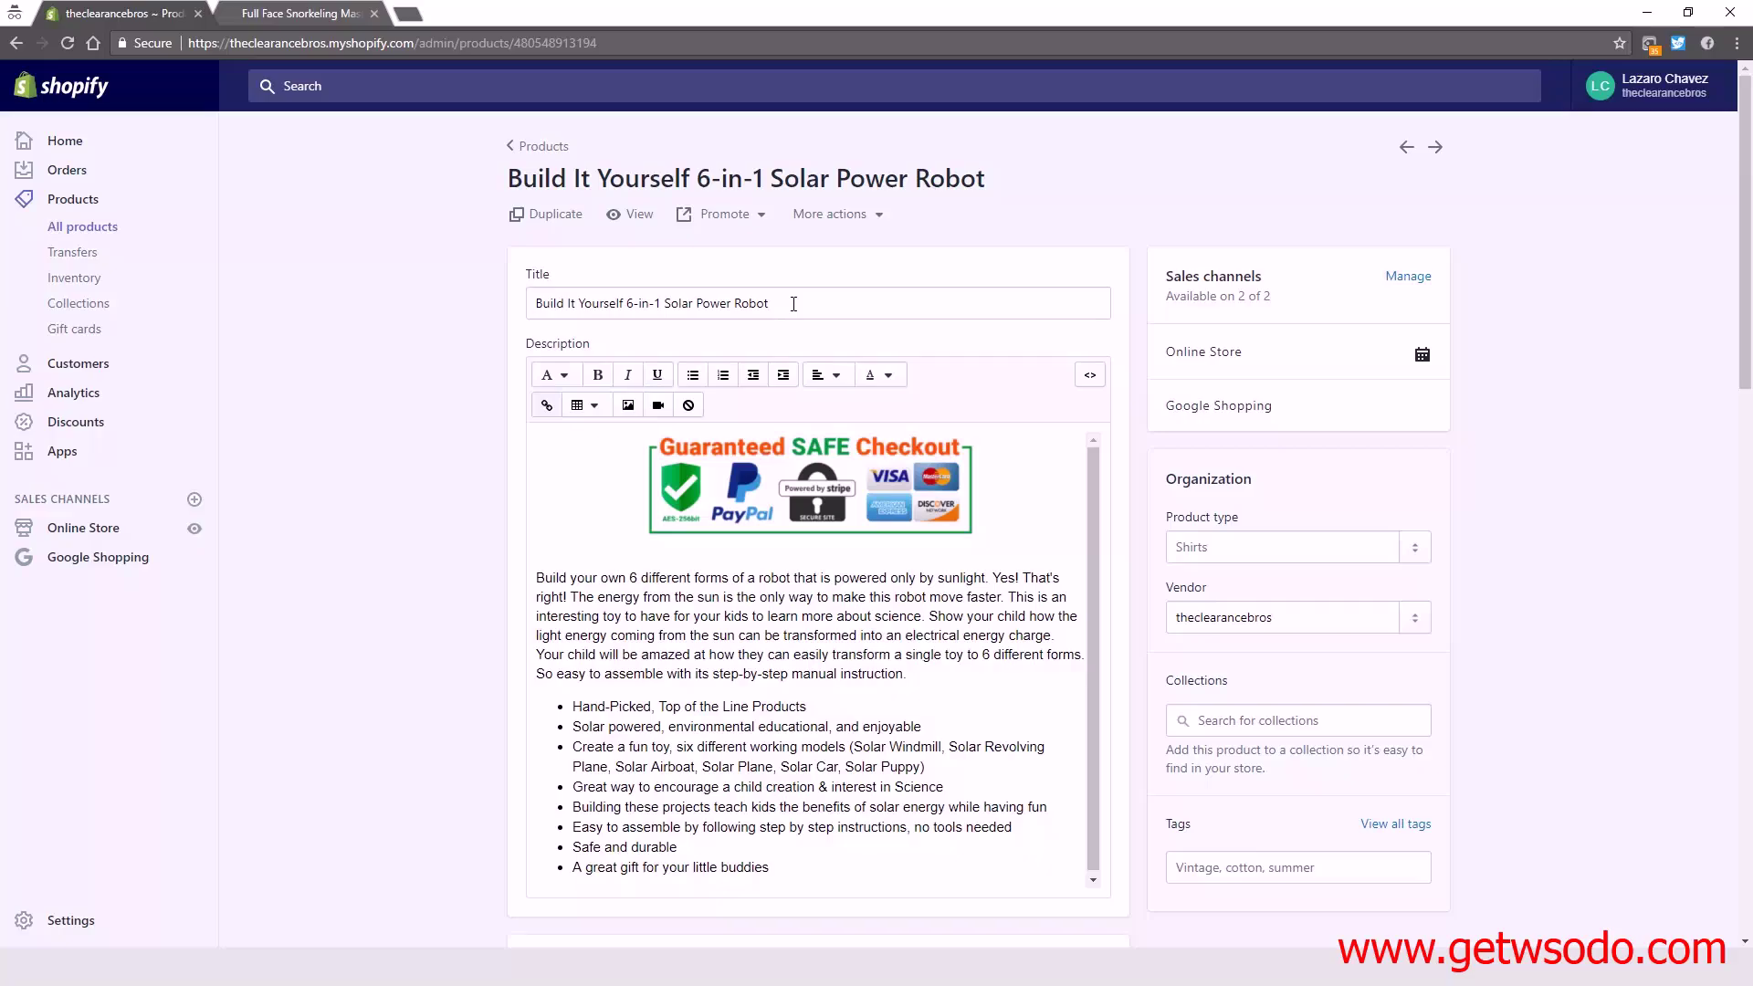
drag(794, 304, 517, 308)
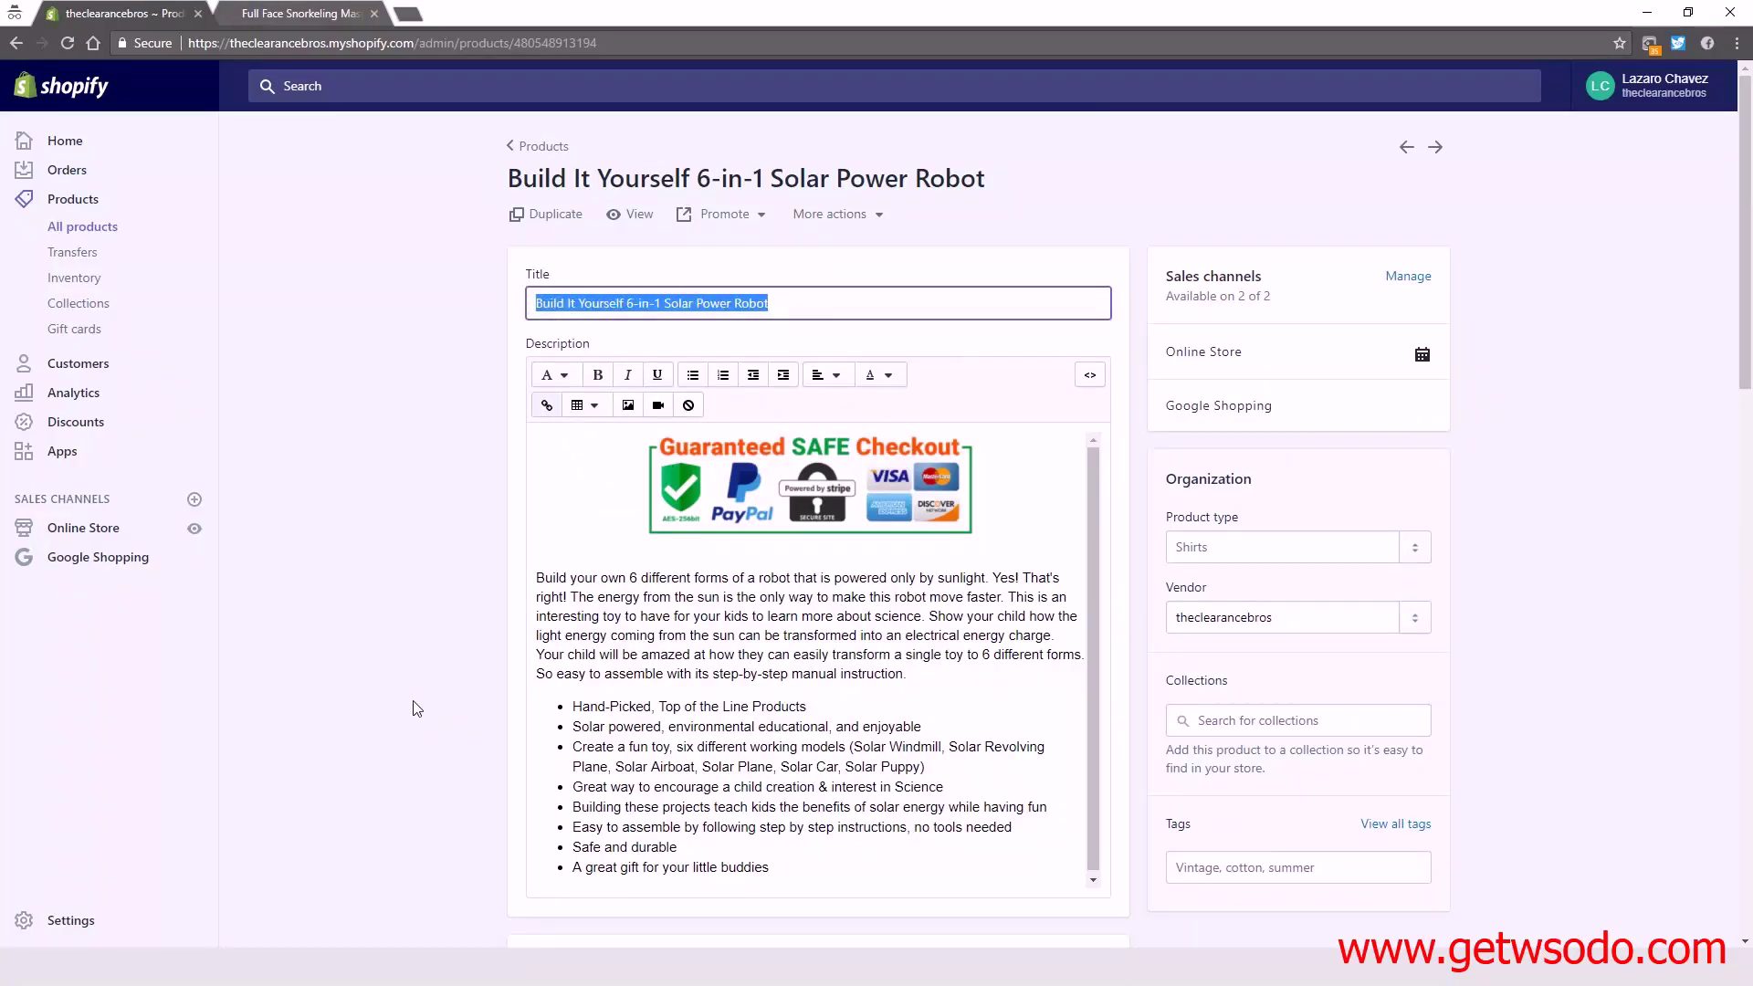
scroll(418, 707, down, 8)
scroll(648, 385, up, 8)
Try ending the product title with "!", "(50% OFF)" and "buy one get one free", and remove the added text.
click(637, 304)
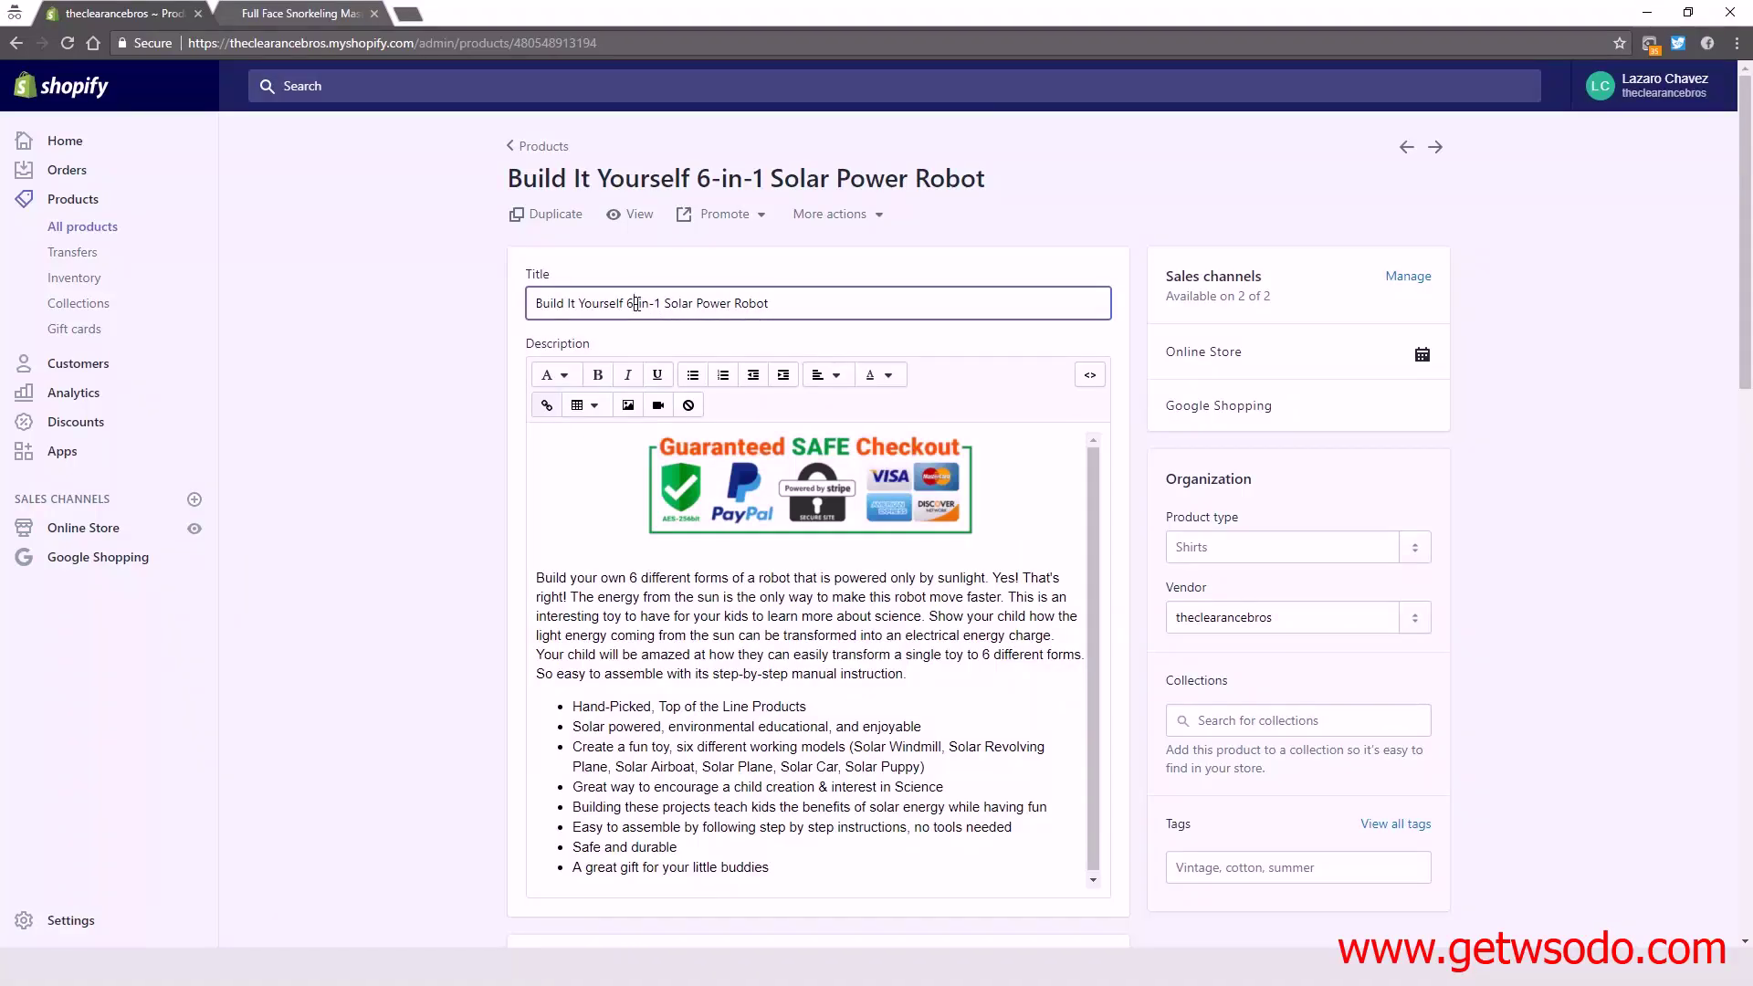
click(806, 311)
text(!)
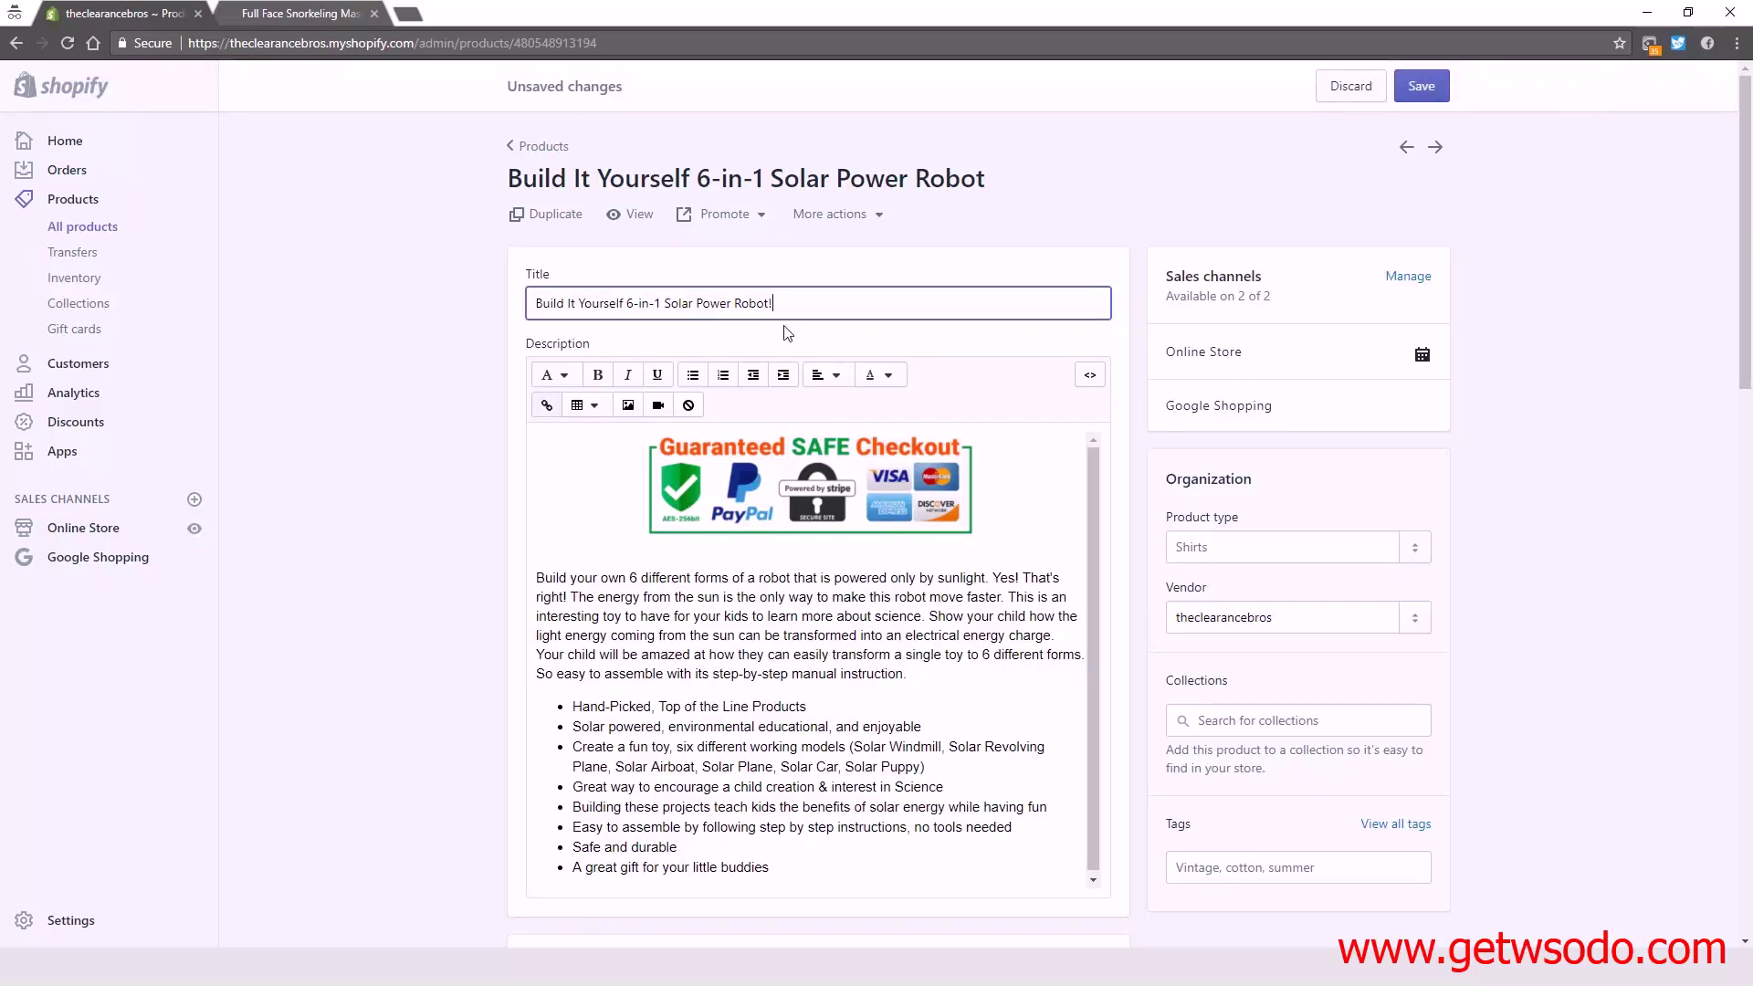
key(BackSpace)
text((50% OFF))
drag(825, 303, 773, 304)
text(buy one get one free)
drag(939, 302, 770, 293)
key(BackSpace)
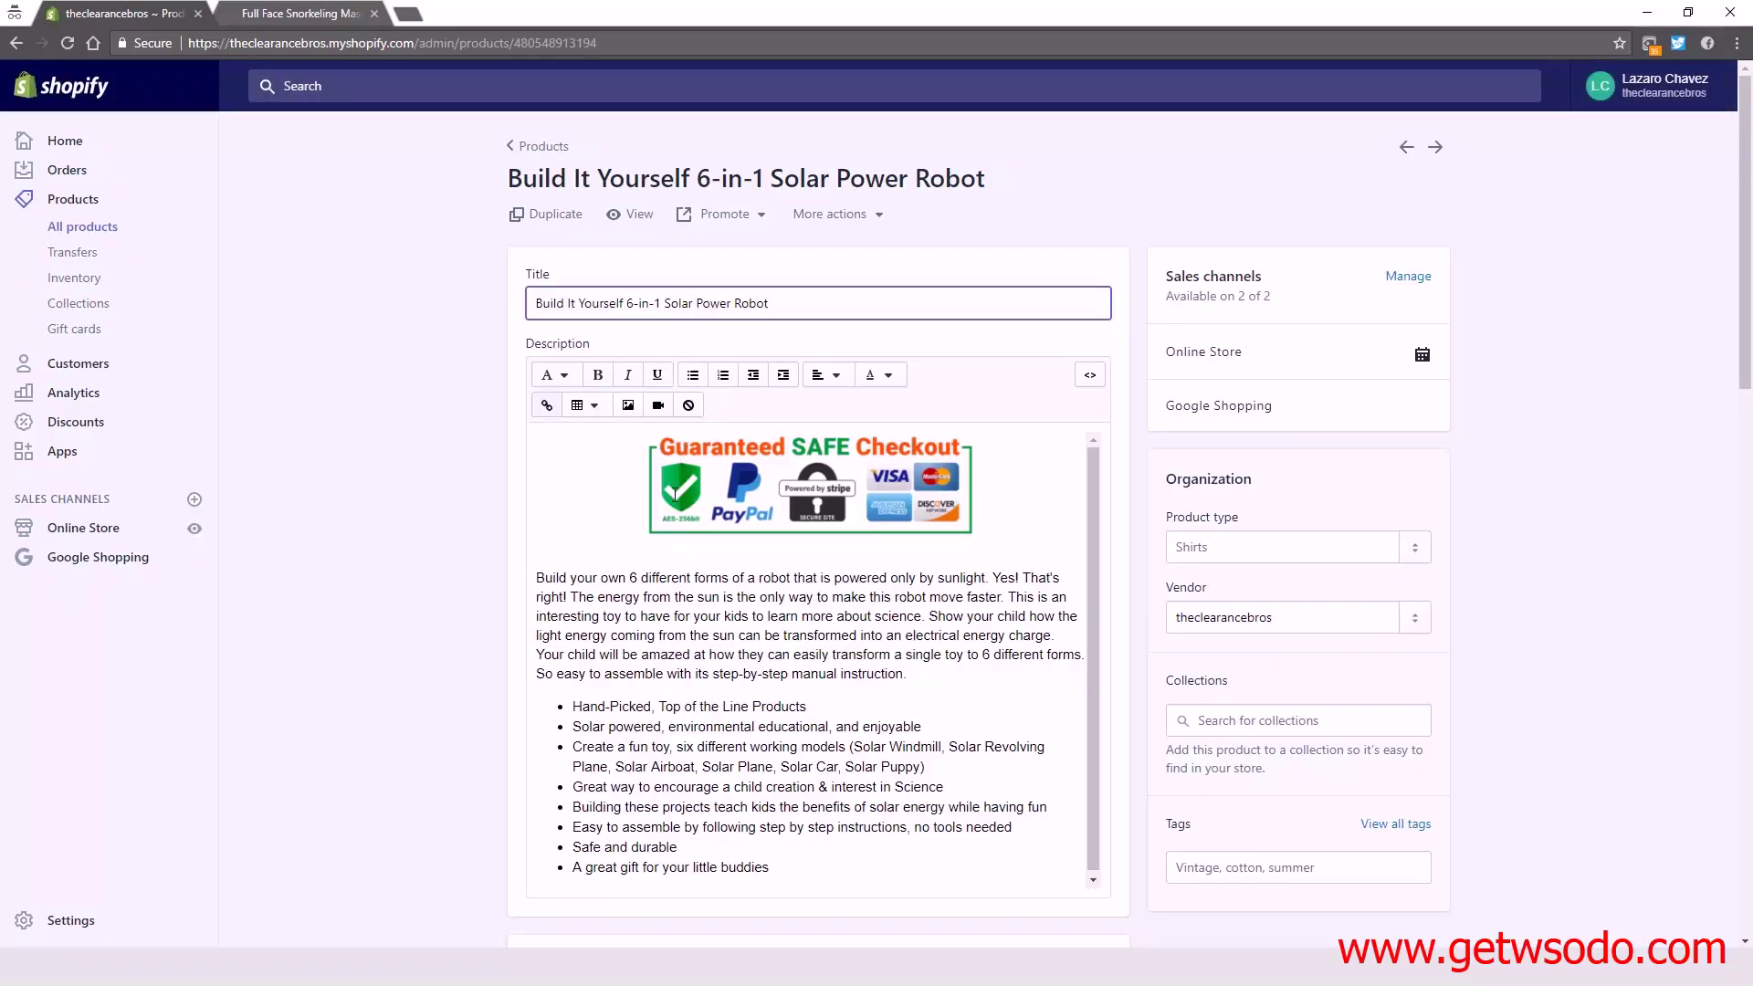
Examine the robot's description, focusing on the "Solar powered" bullet and the whole feature list, along with its images.
scroll(676, 622, down, 5)
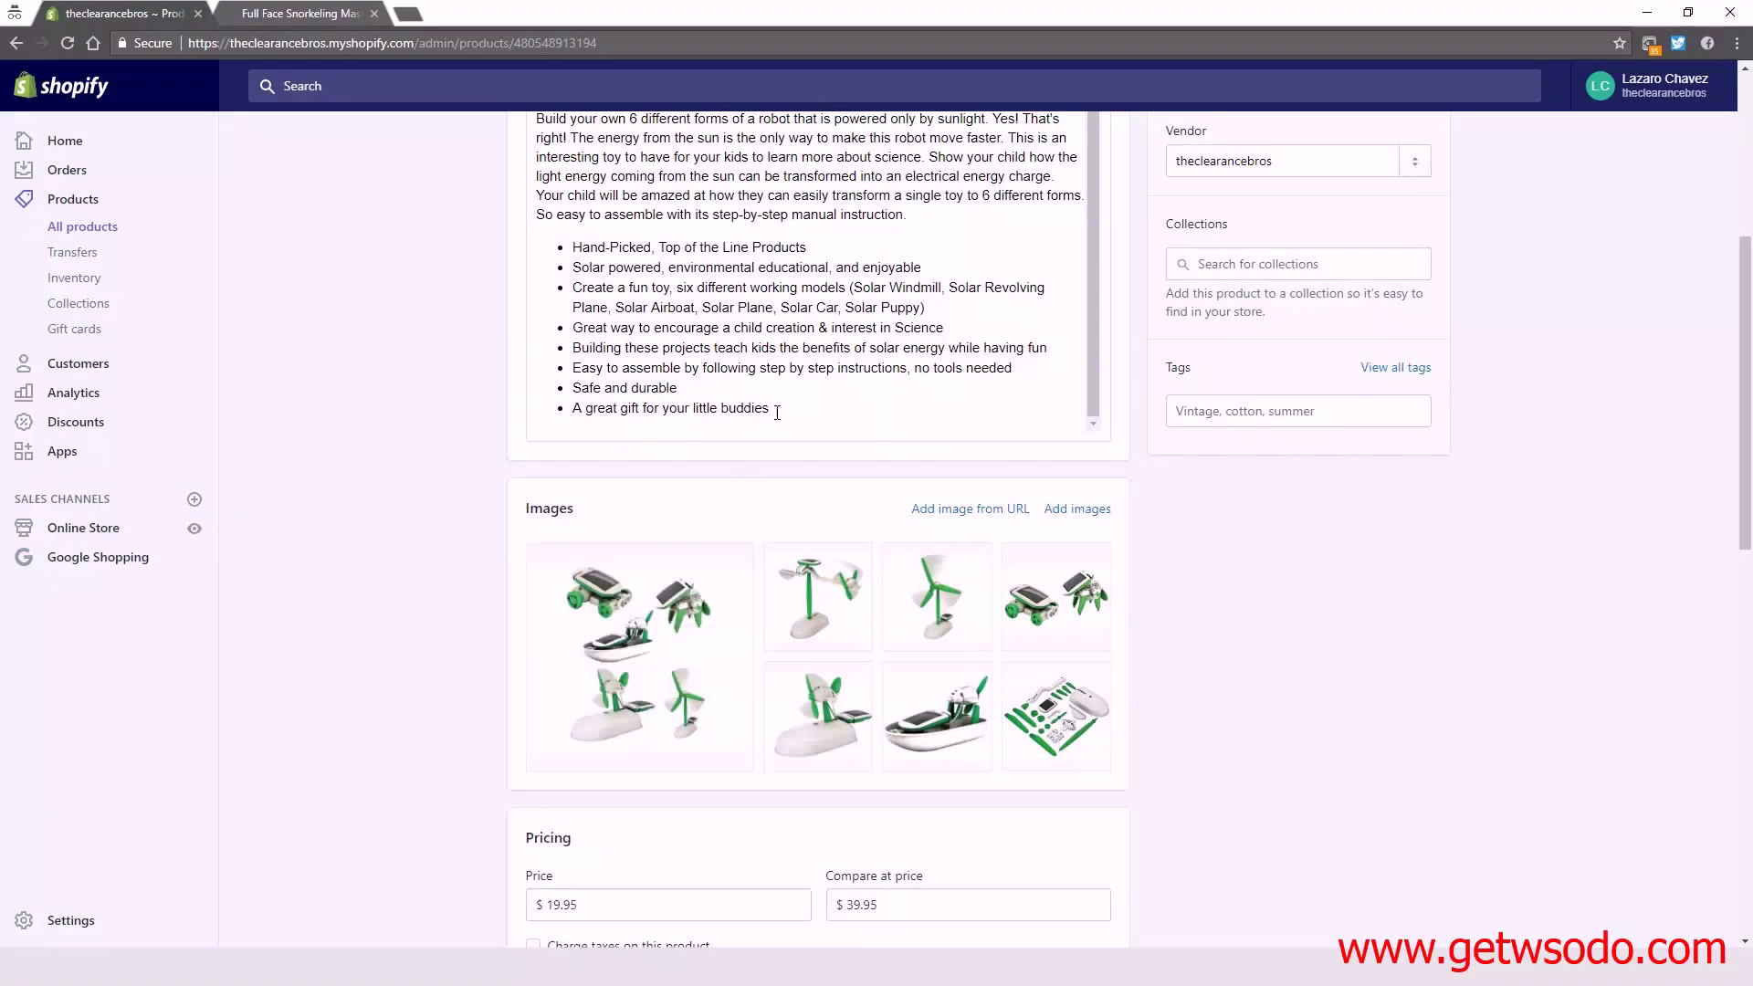
scroll(776, 431, up, 1)
scroll(782, 431, up, 4)
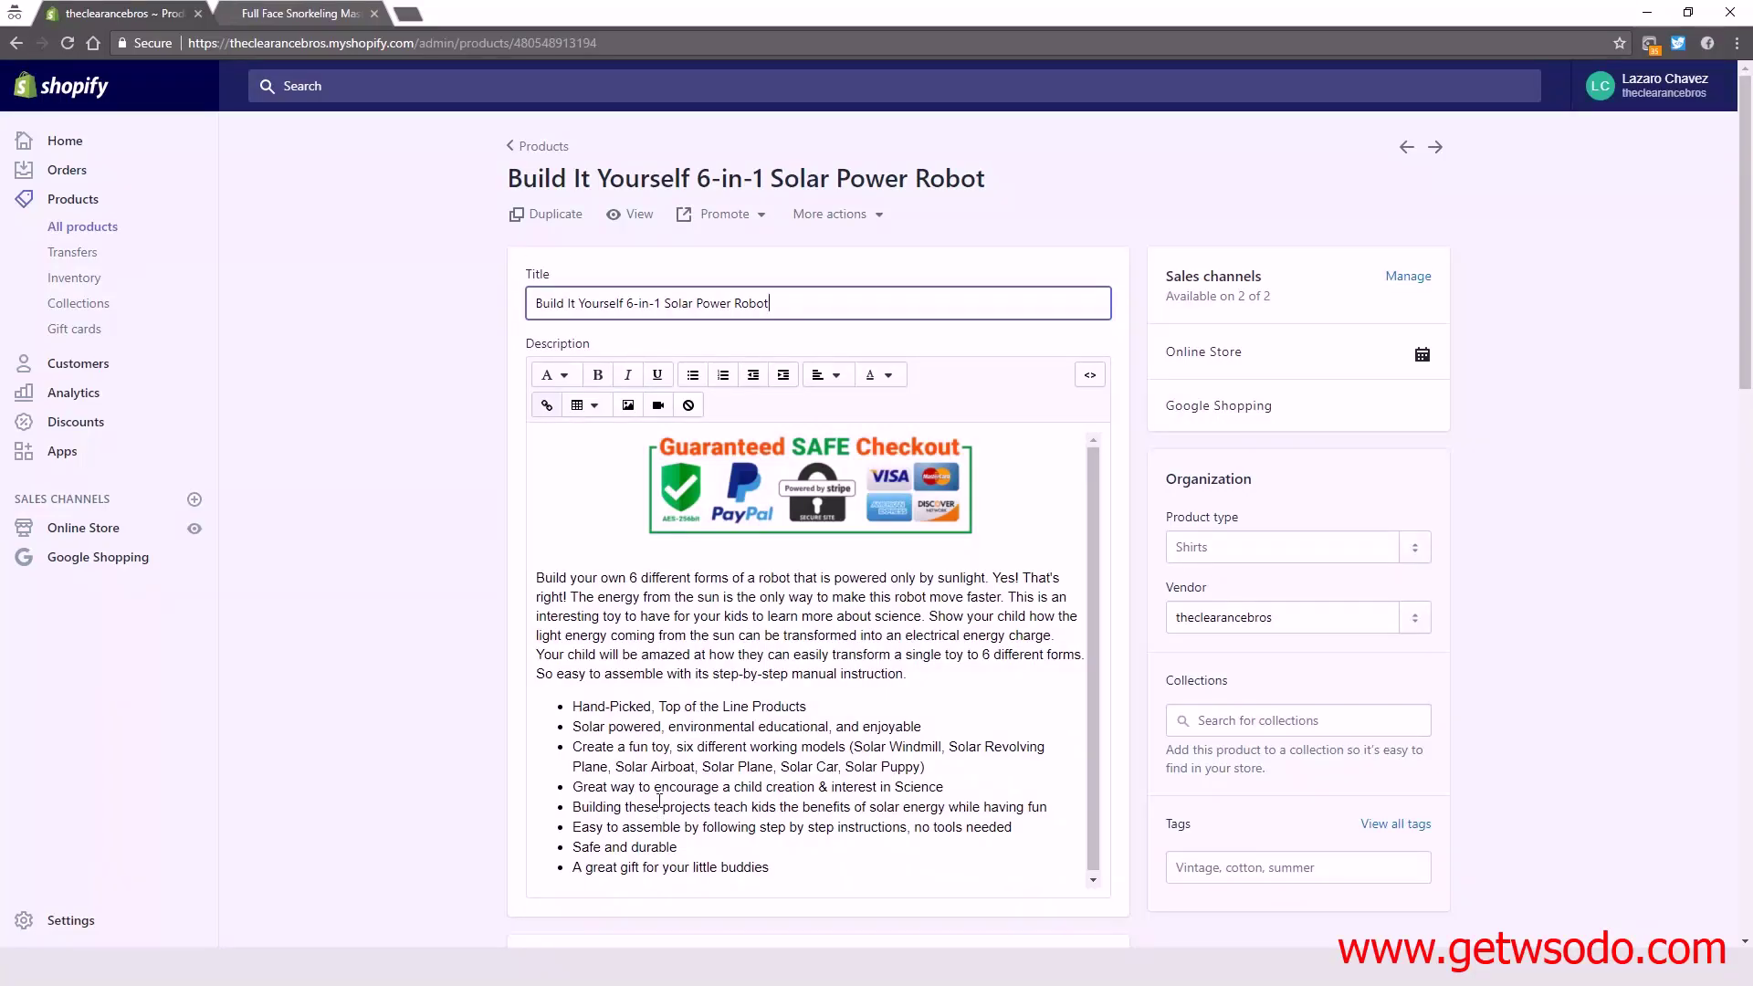
drag(573, 726, 932, 727)
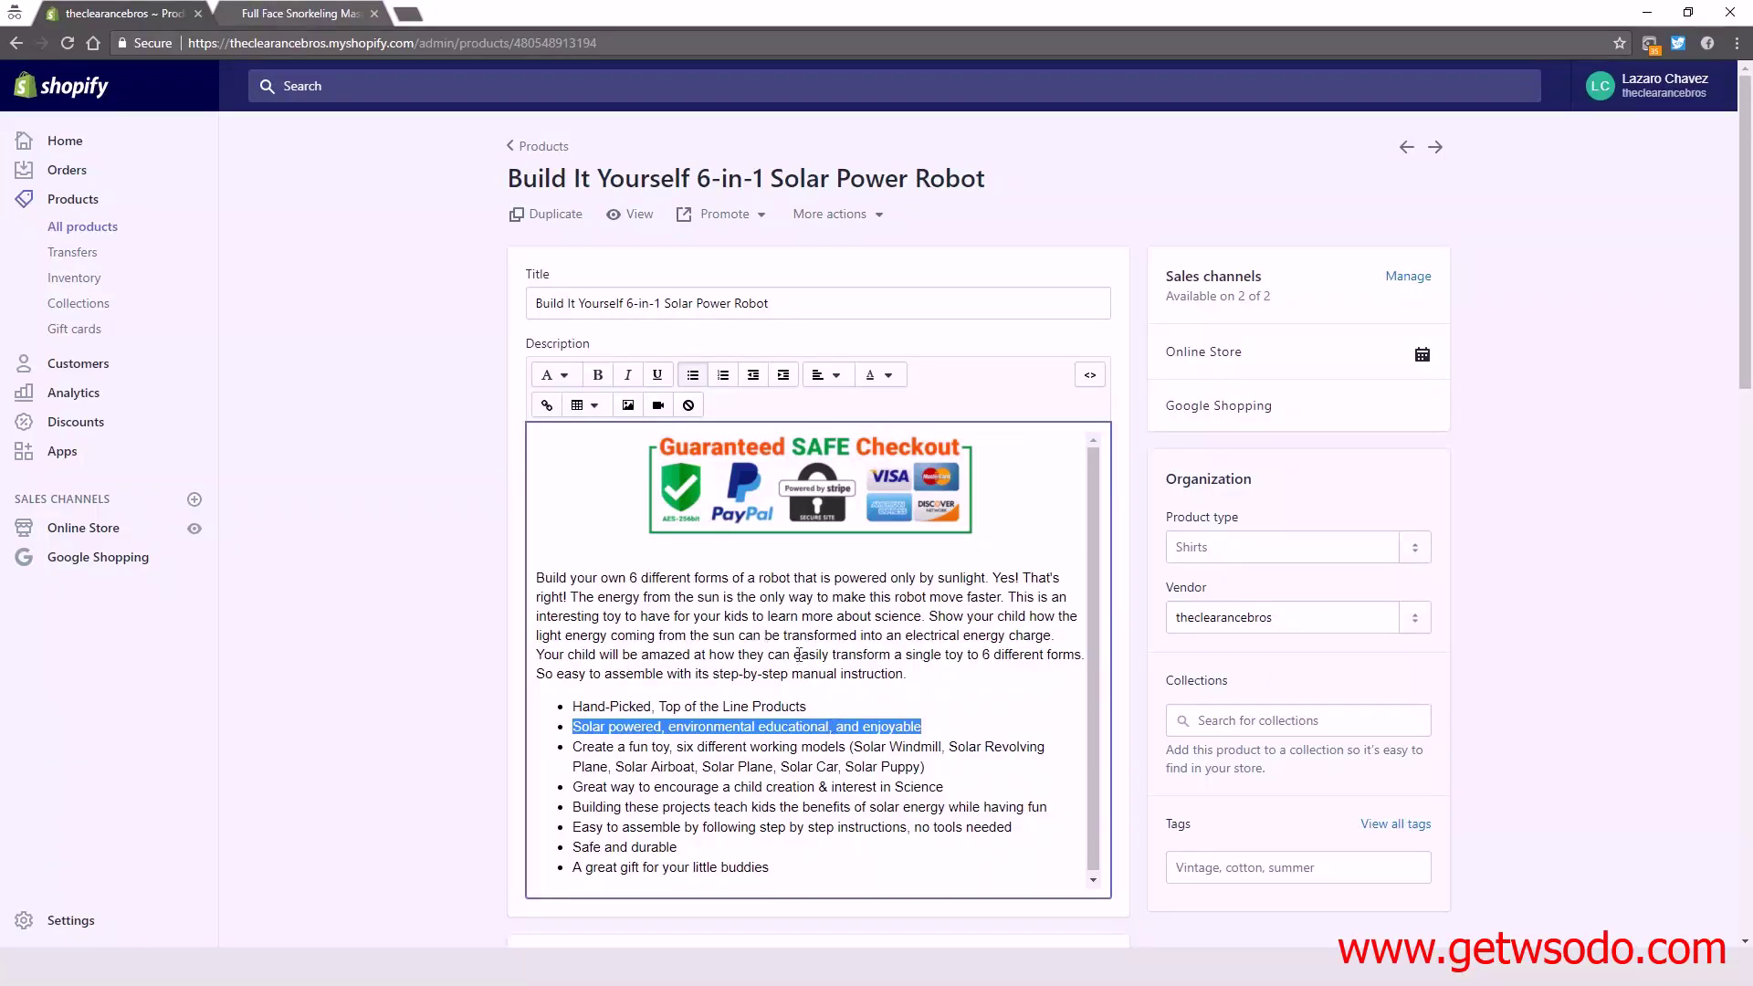
click(589, 726)
drag(574, 726, 662, 726)
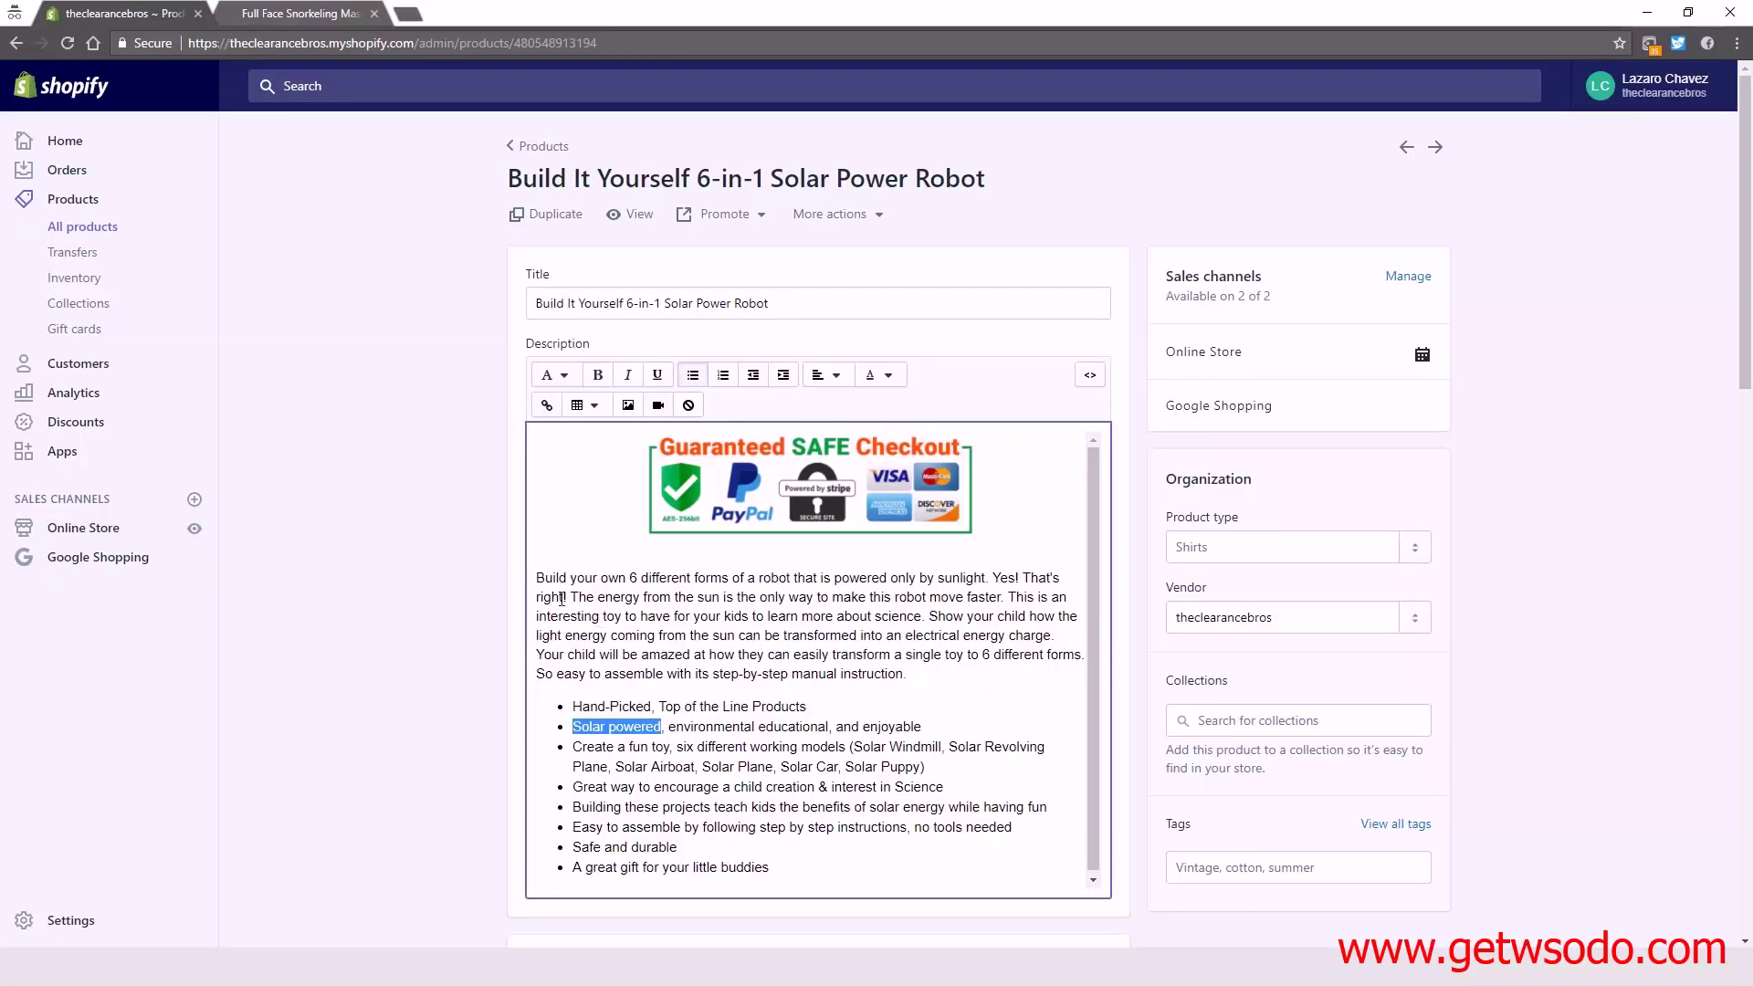
scroll(810, 715, down, 1)
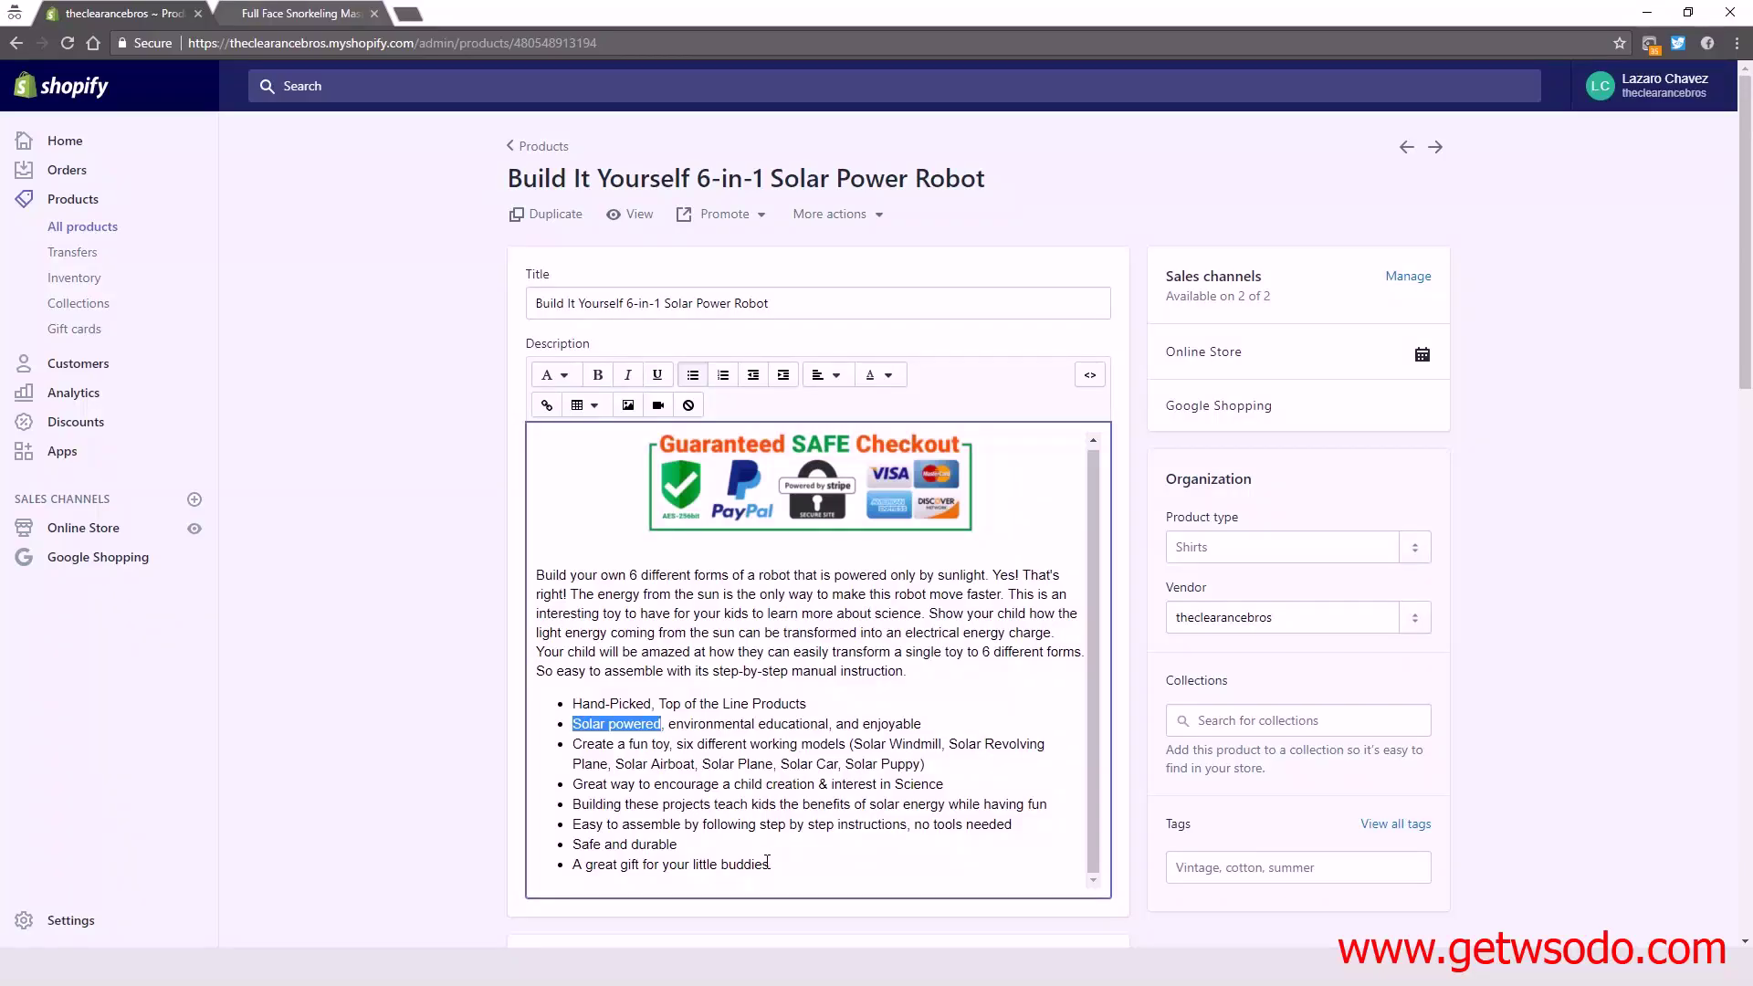
drag(774, 865, 568, 687)
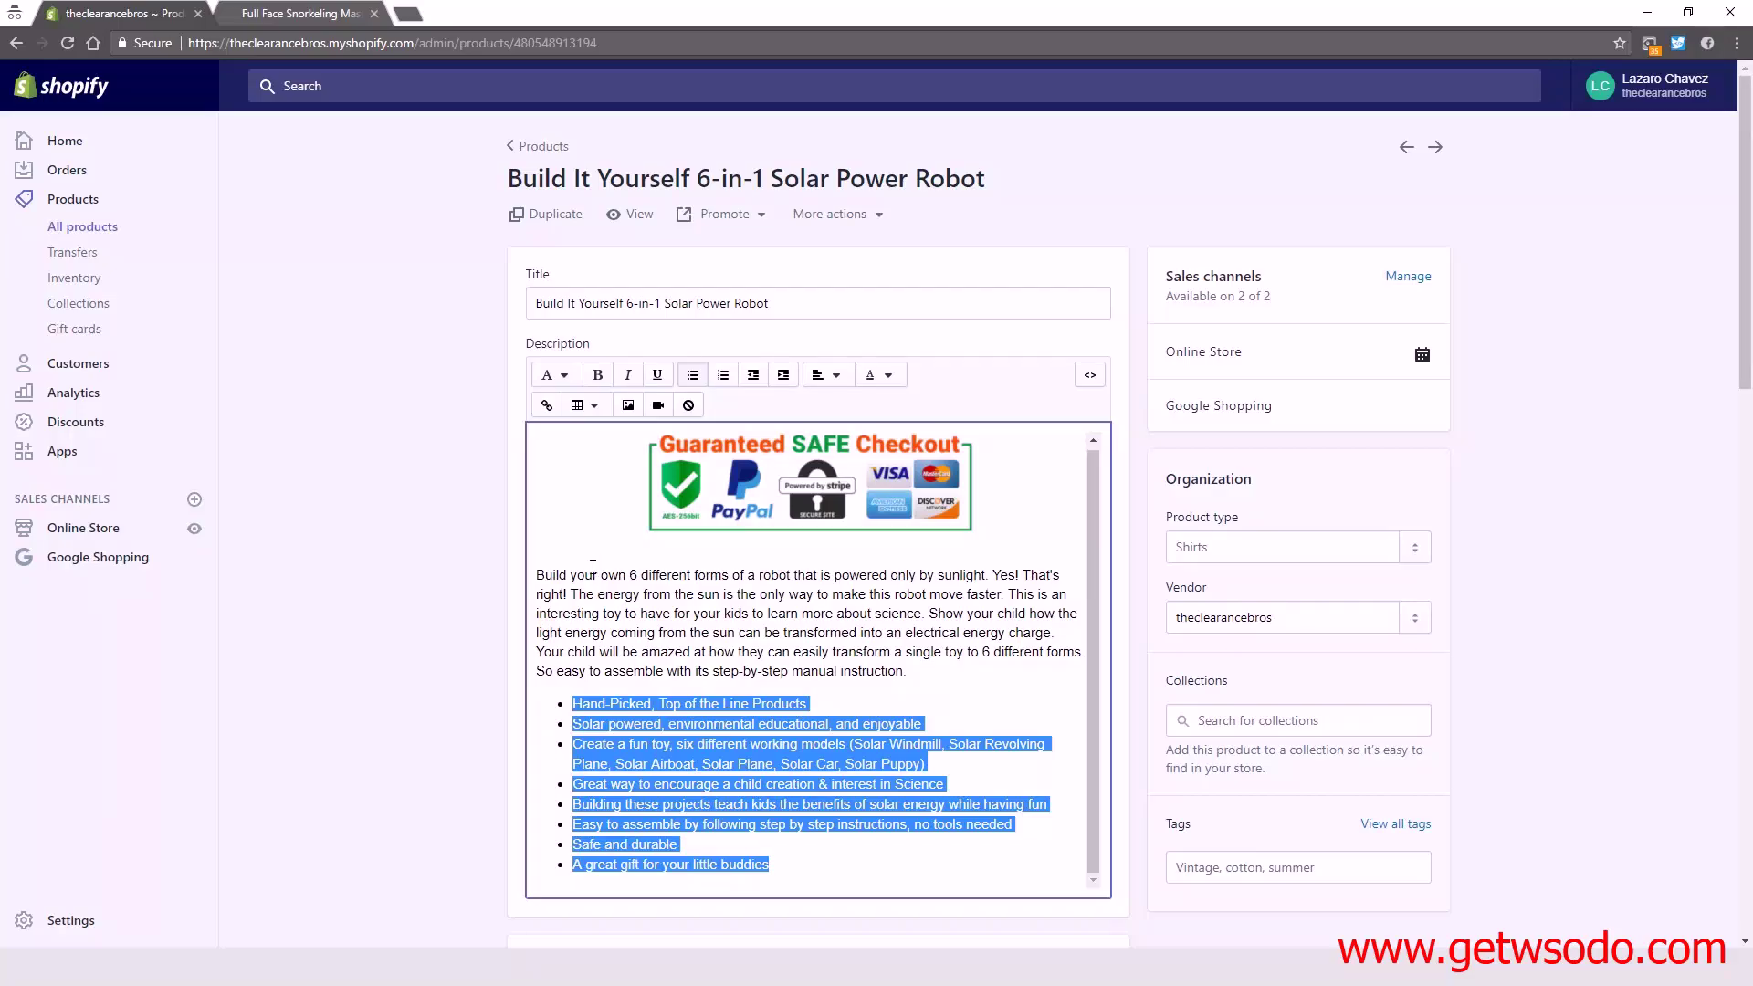
scroll(941, 822, down, 6)
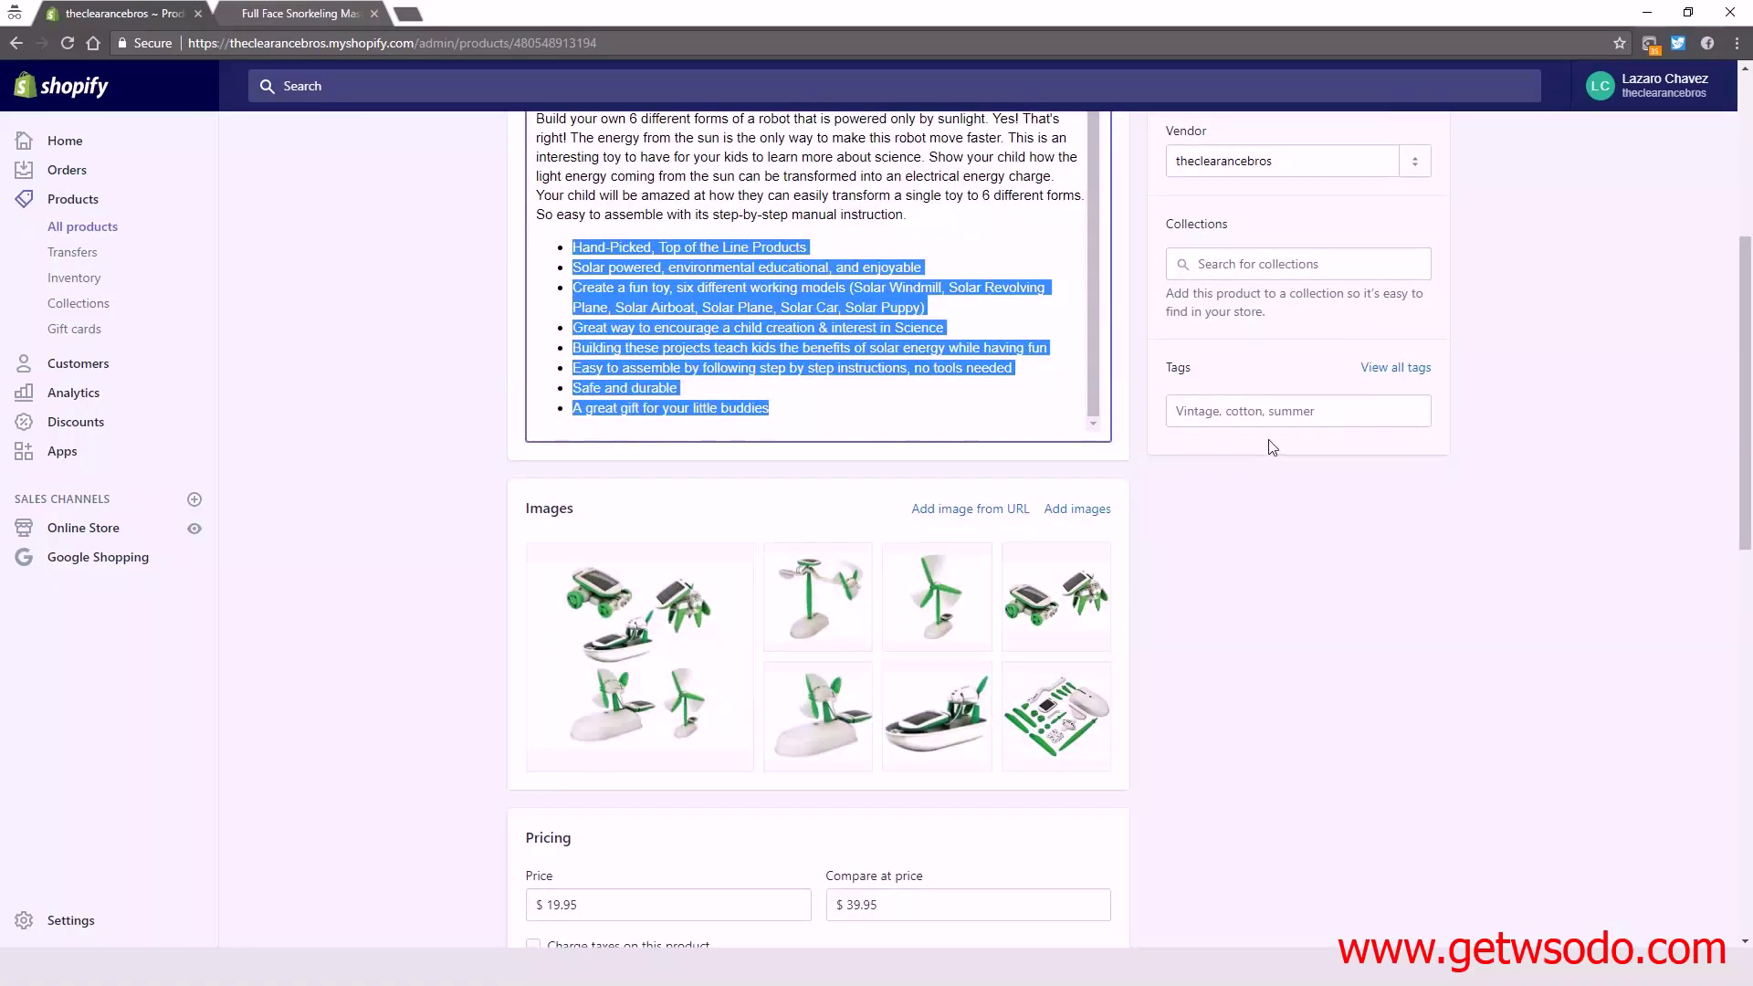
scroll(1096, 508, up, 3)
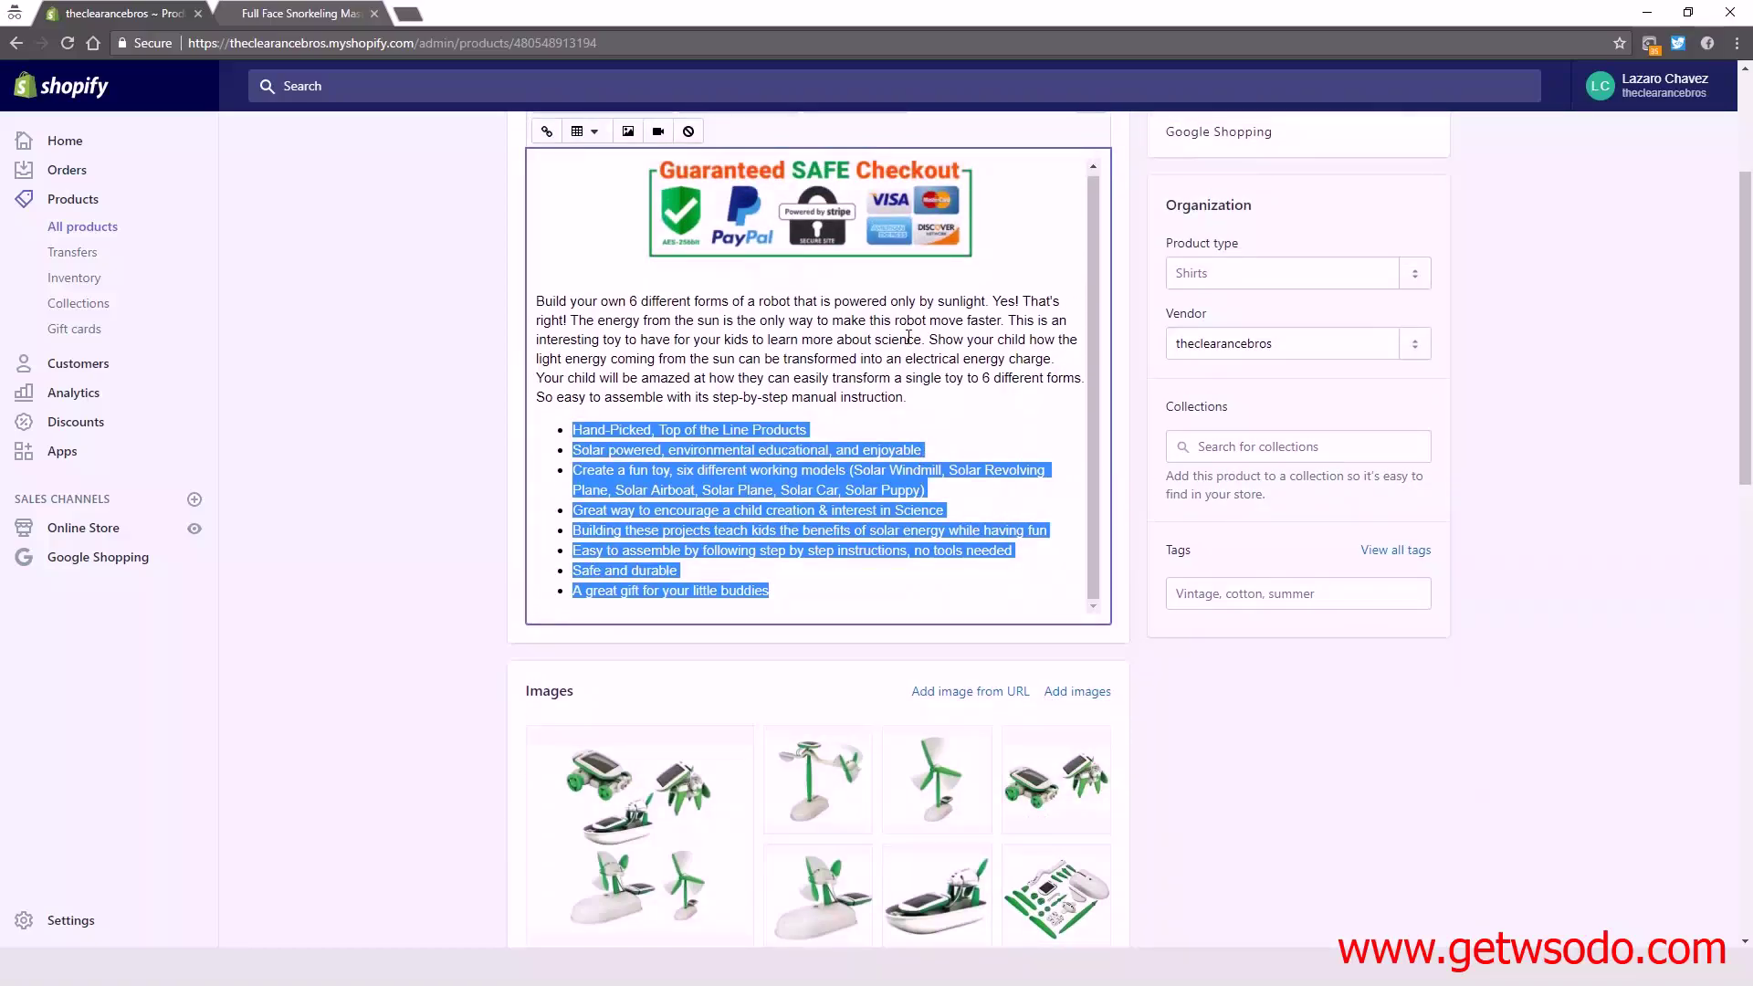
click(910, 338)
scroll(909, 539, down, 1)
scroll(910, 539, up, 4)
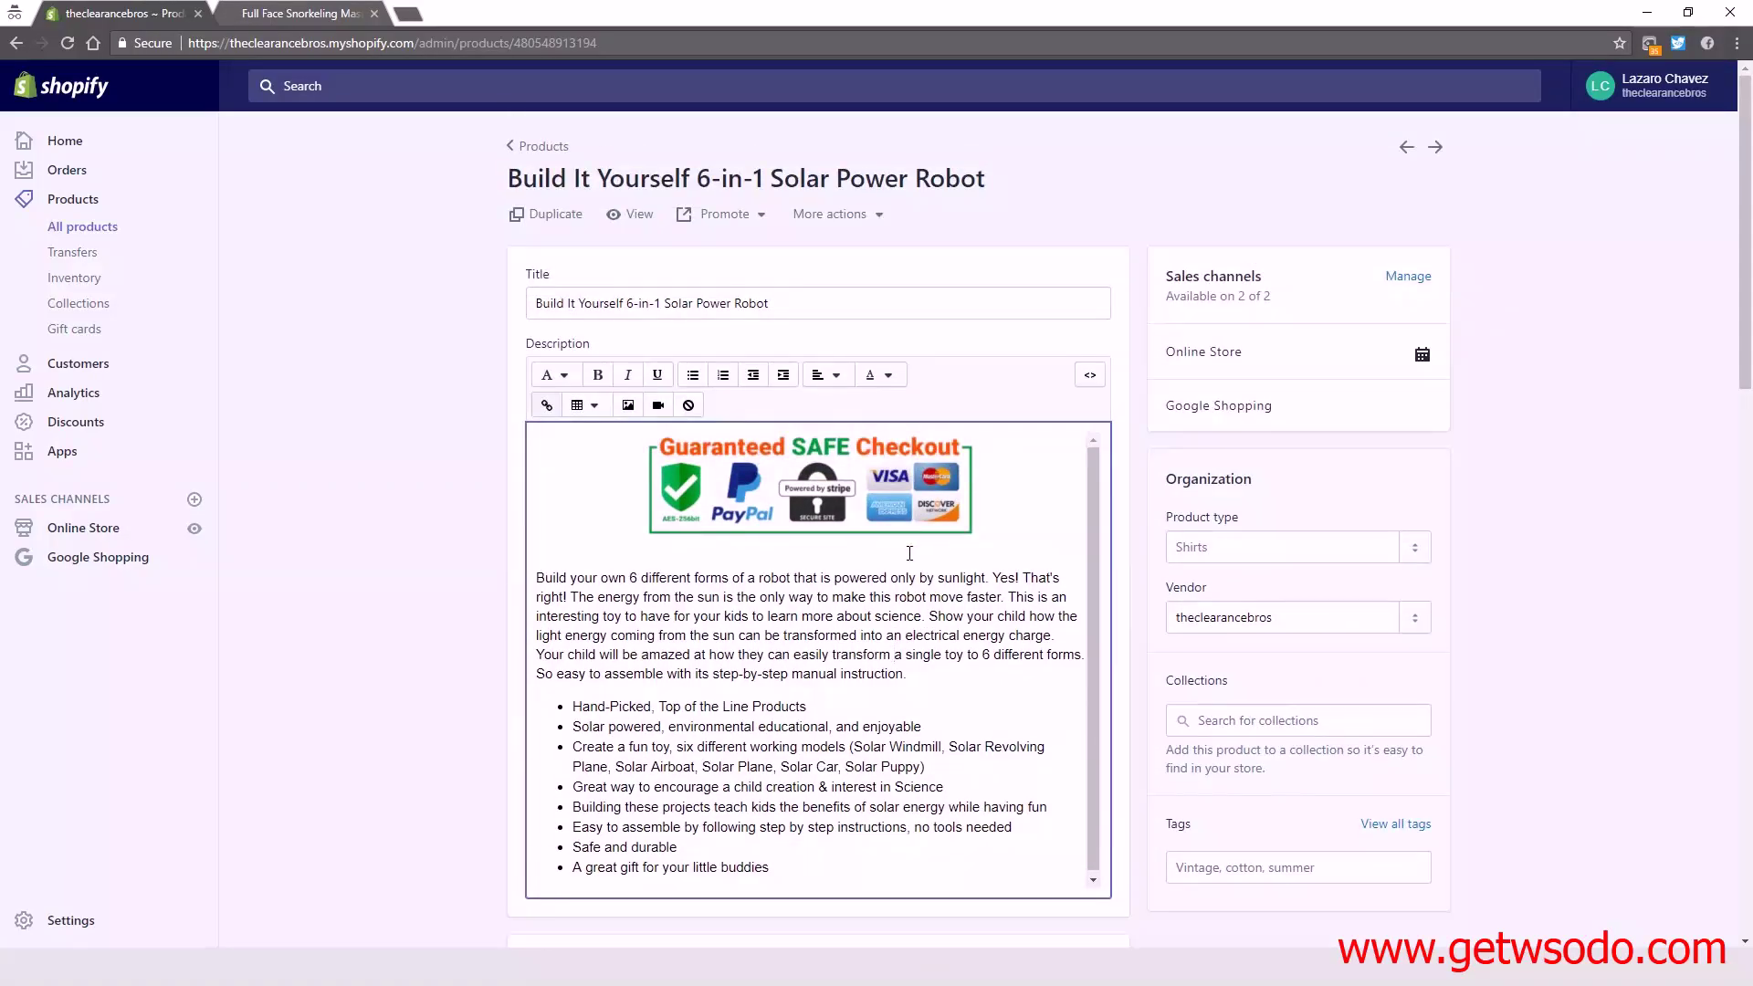
Add the tag "educational toy" to the solar robot product.
scroll(1315, 630, down, 2)
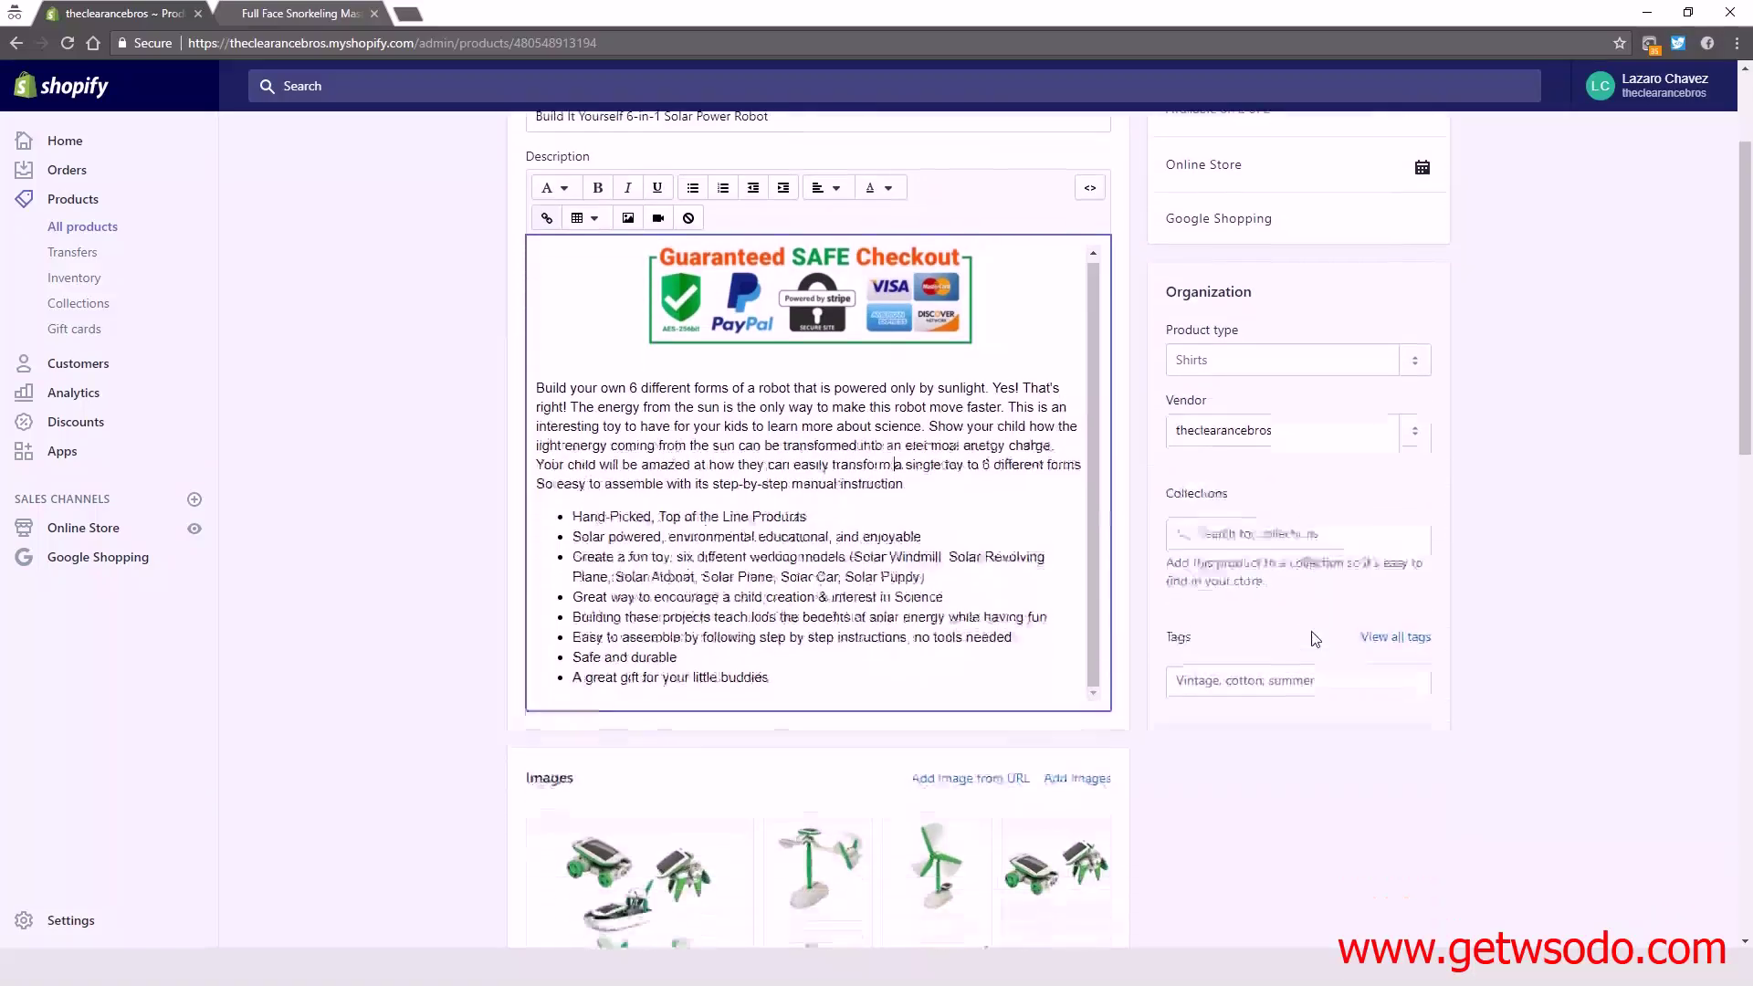
click(1263, 497)
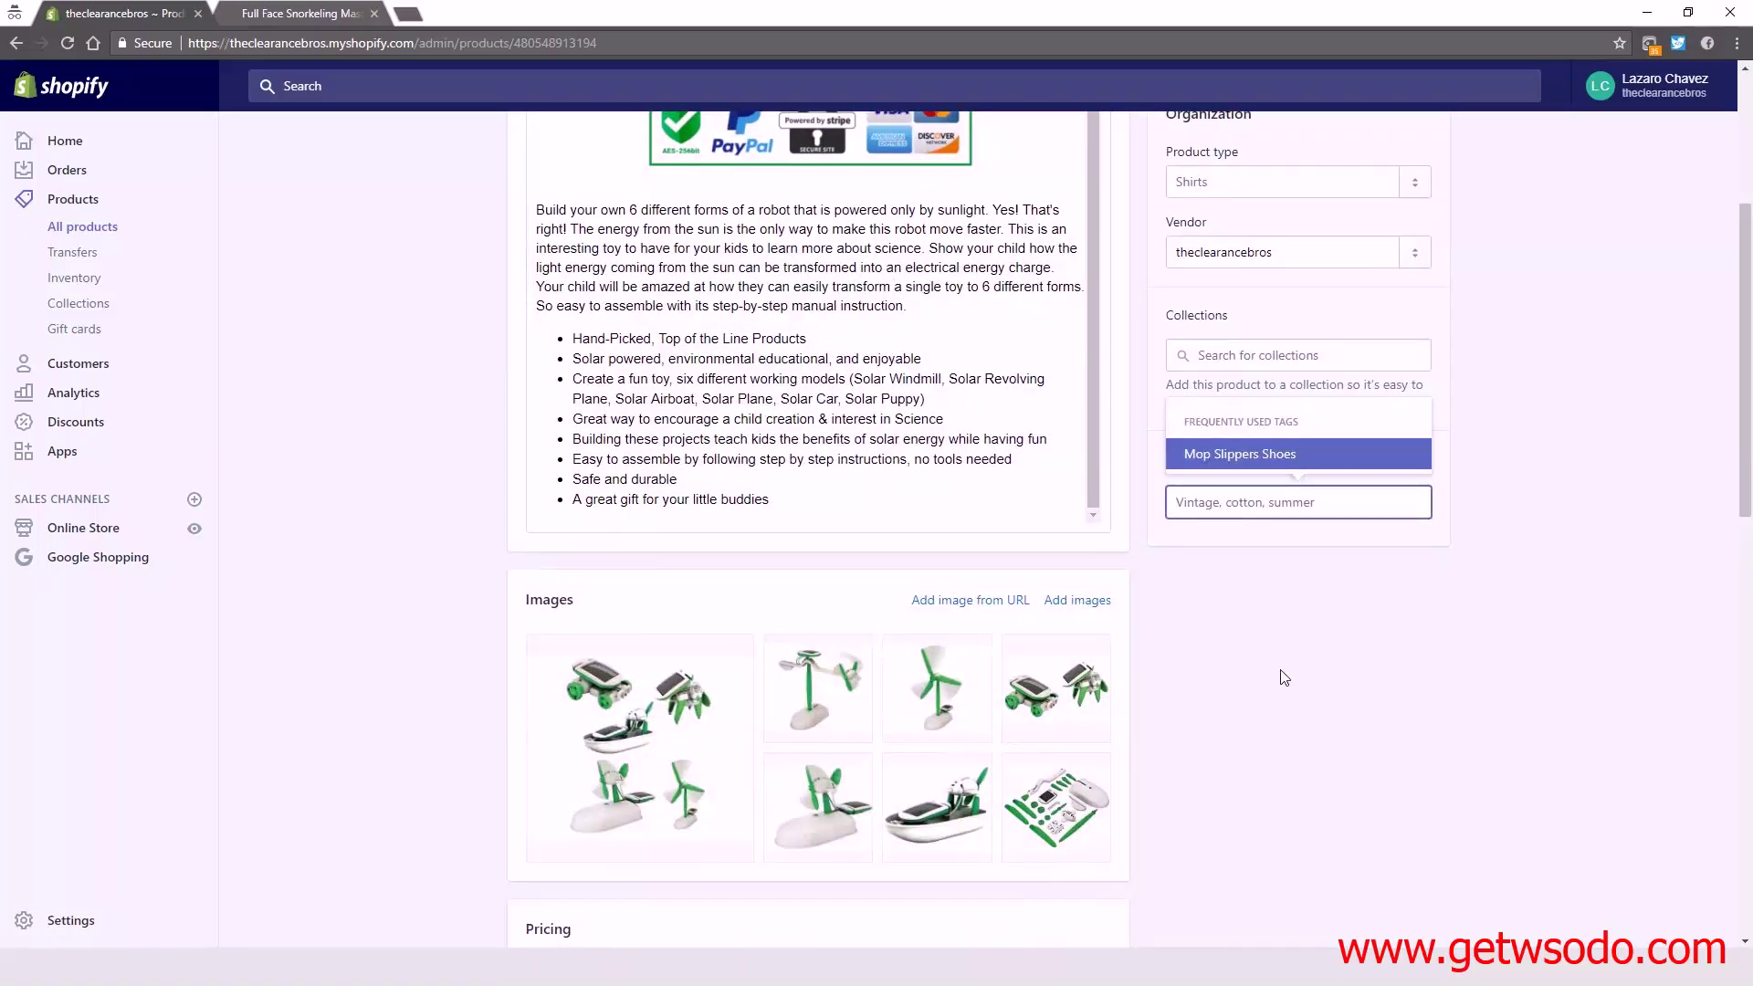
scroll(1283, 677, up, 4)
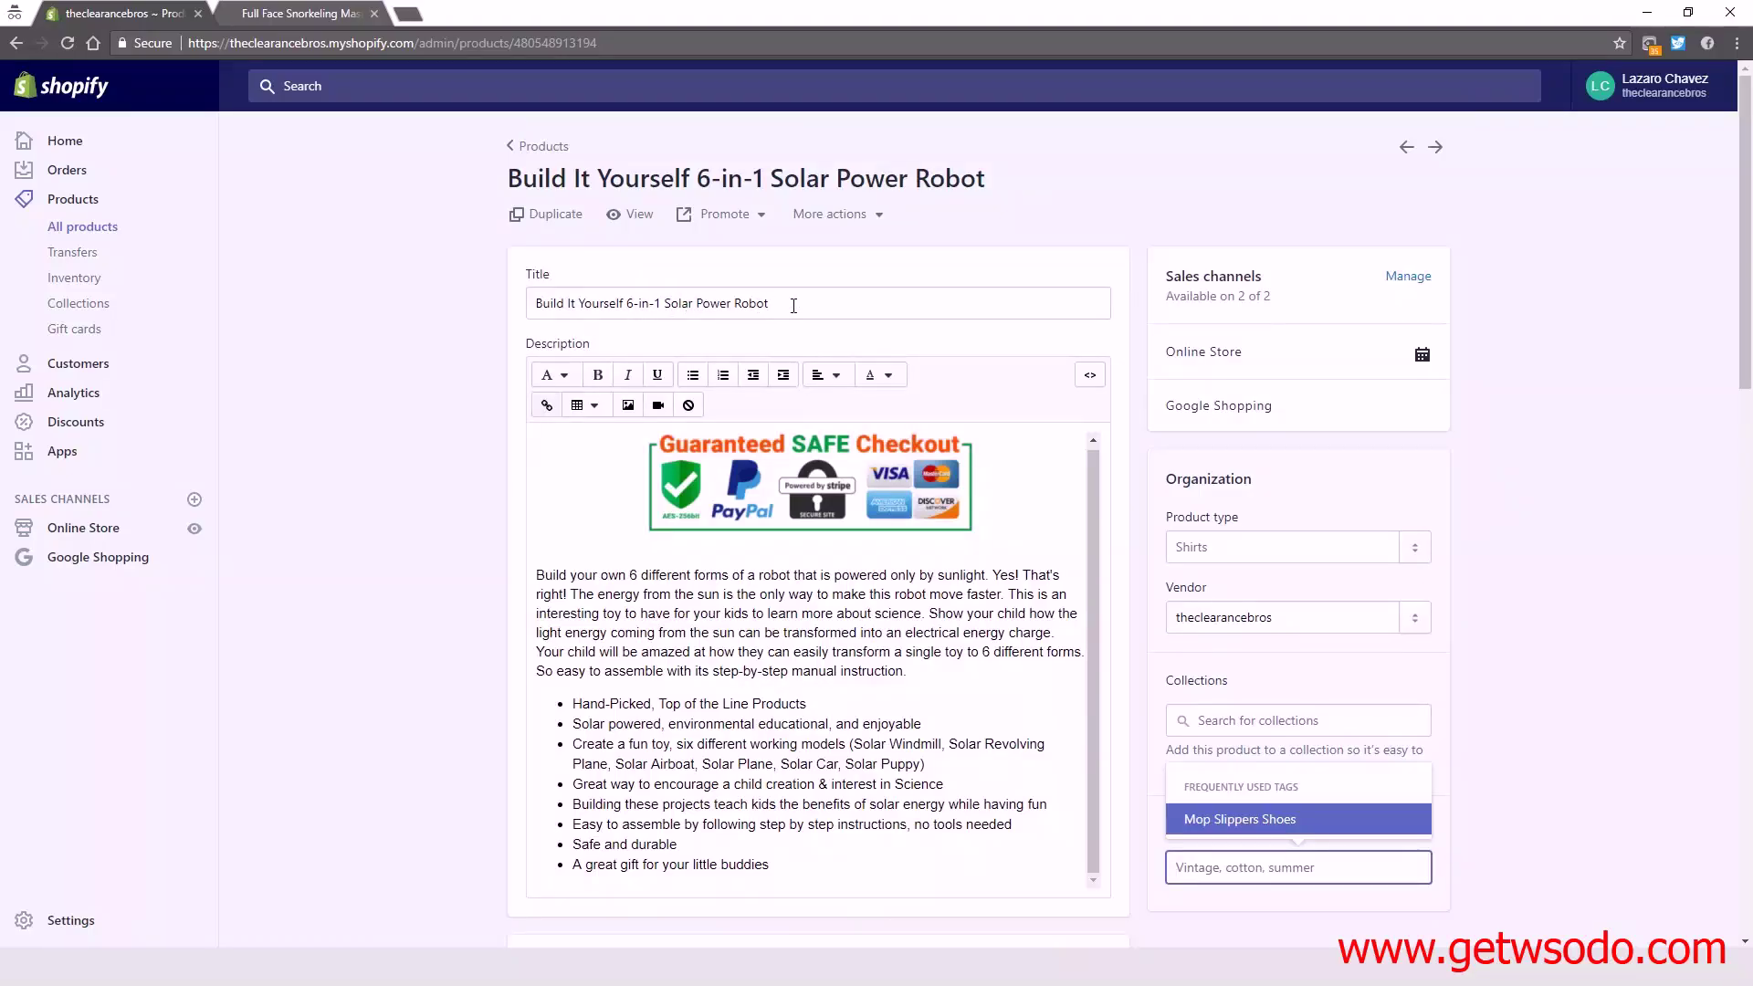
scroll(730, 439, down, 3)
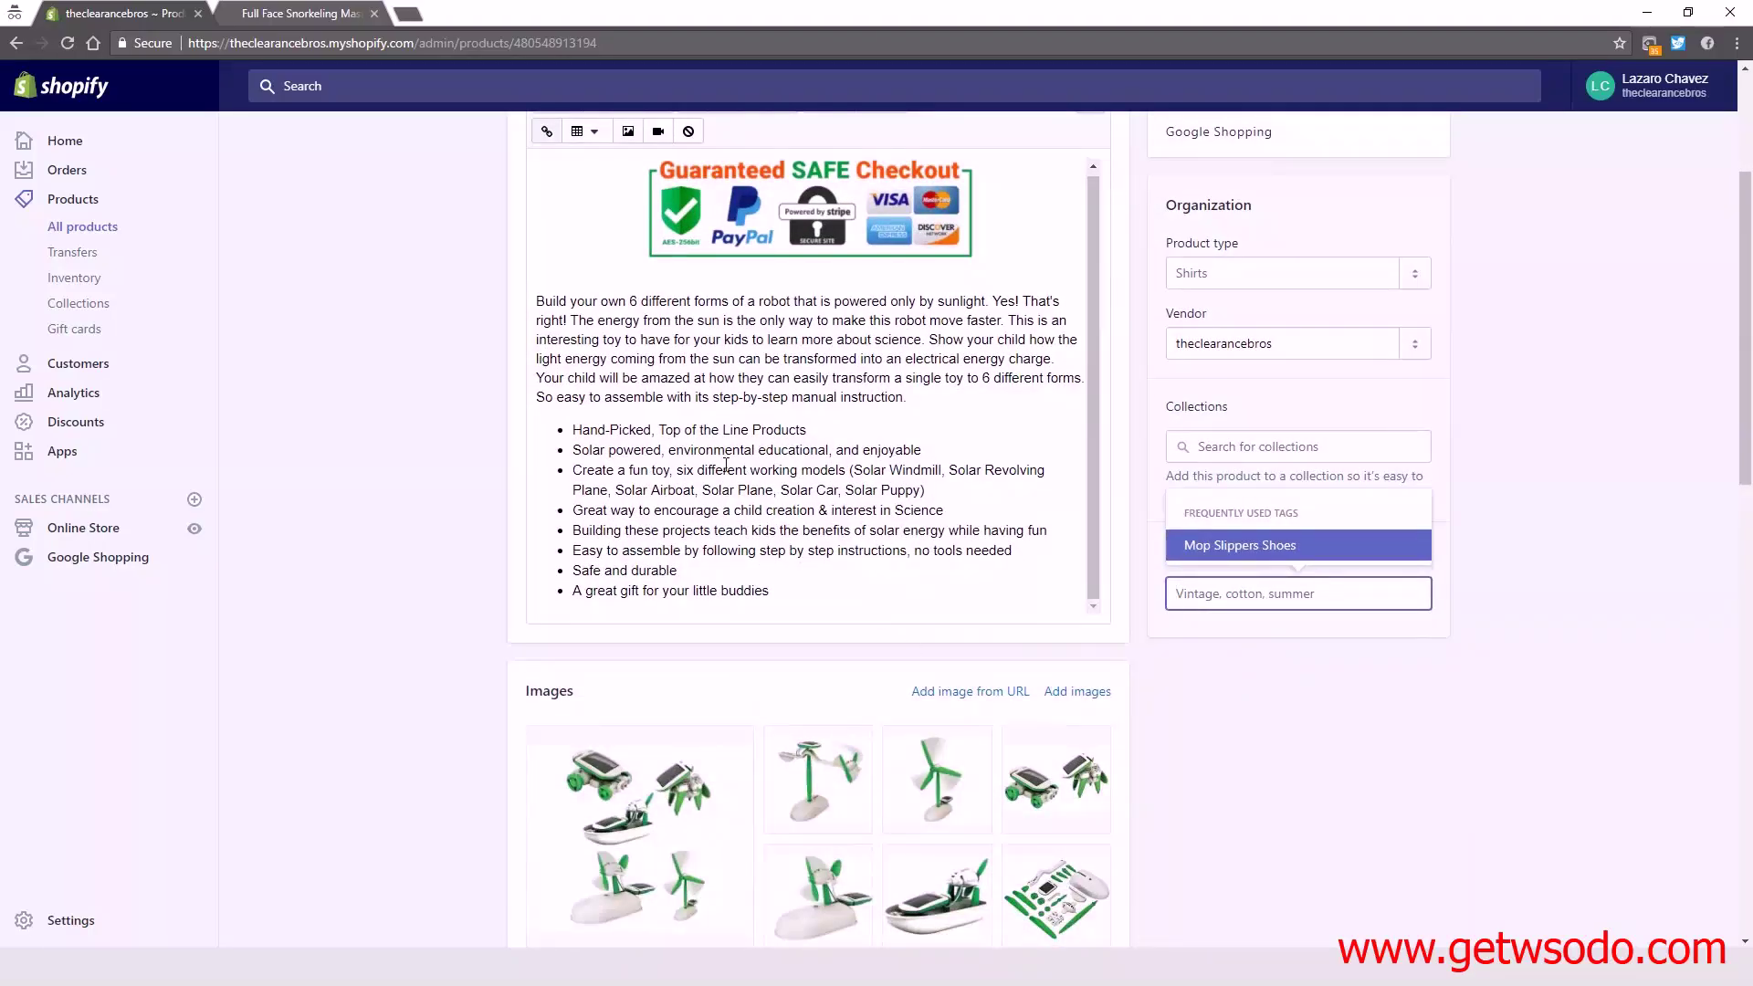
scroll(724, 468, down, 3)
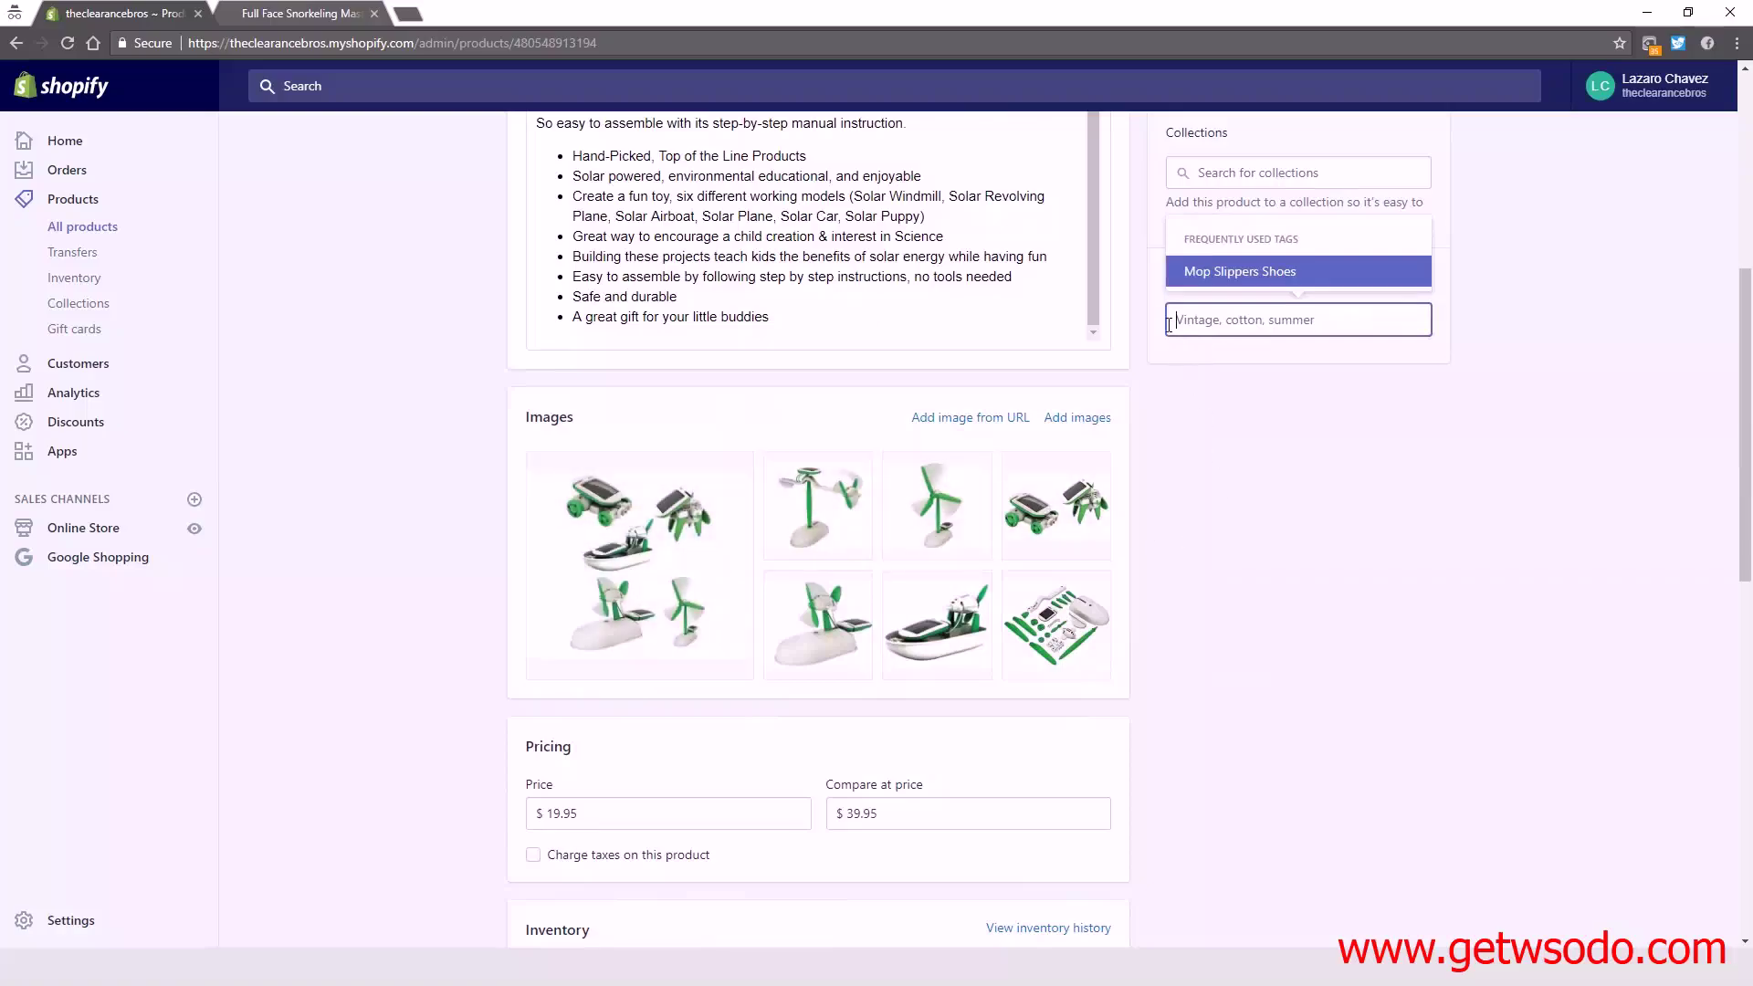
text(education)
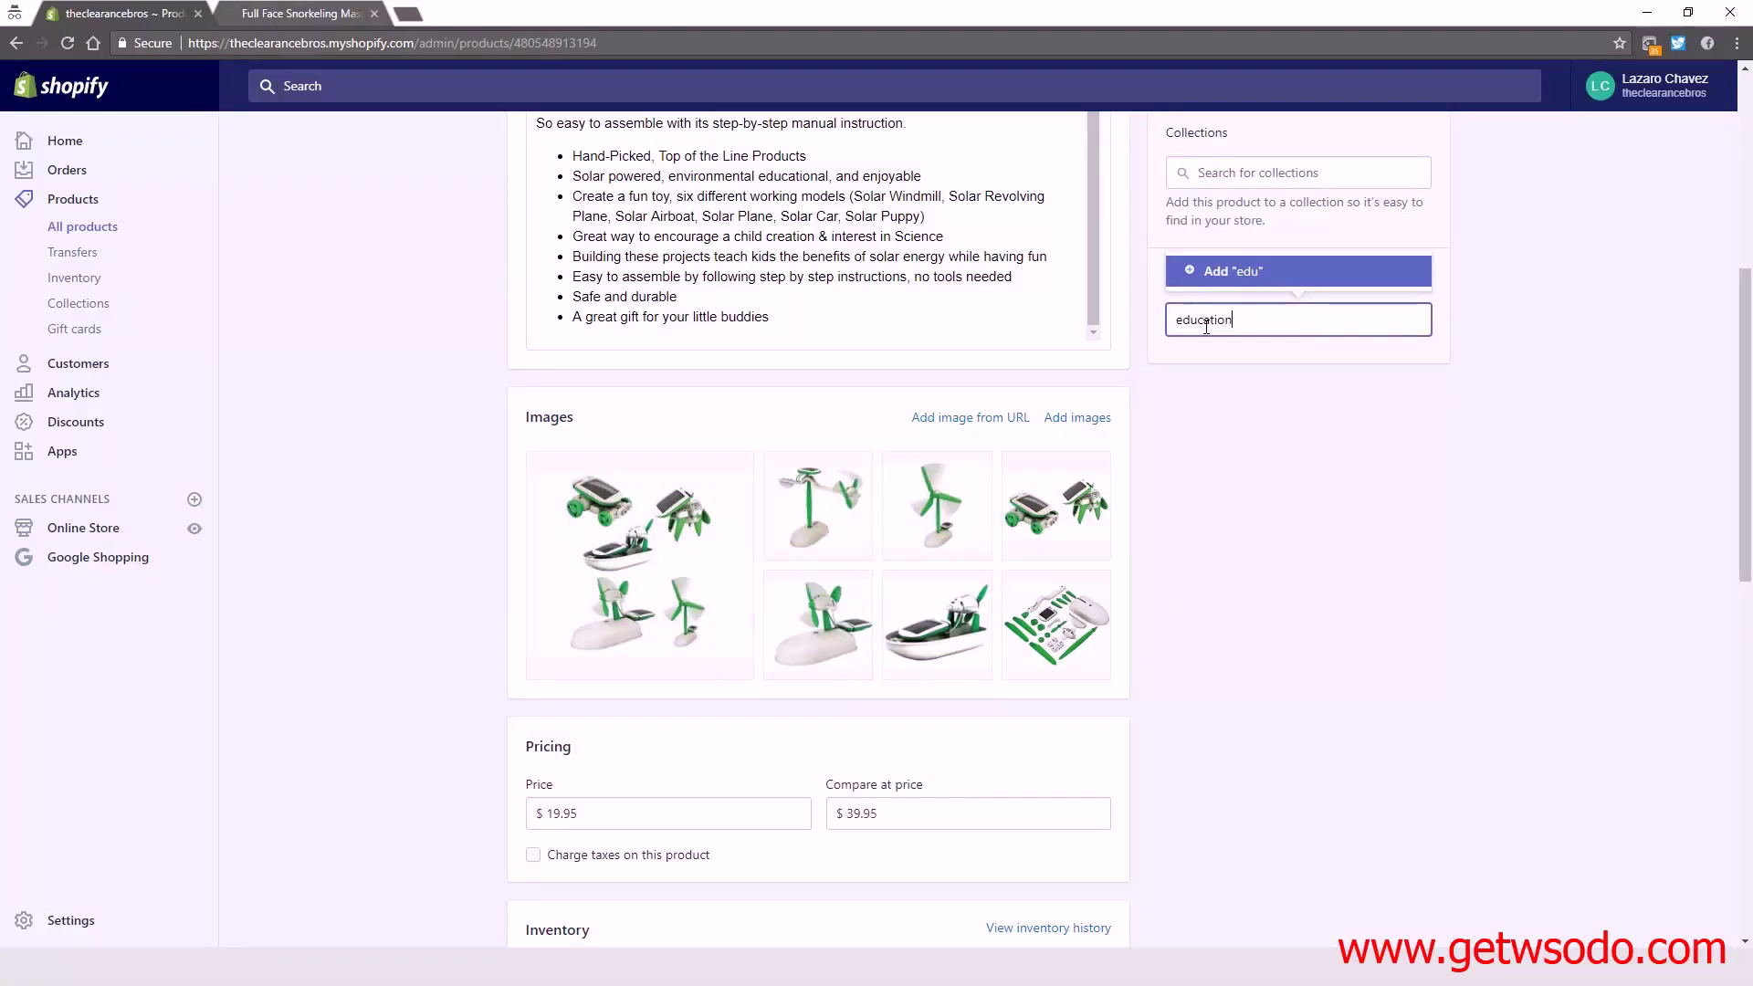
text(al toy)
key(Return)
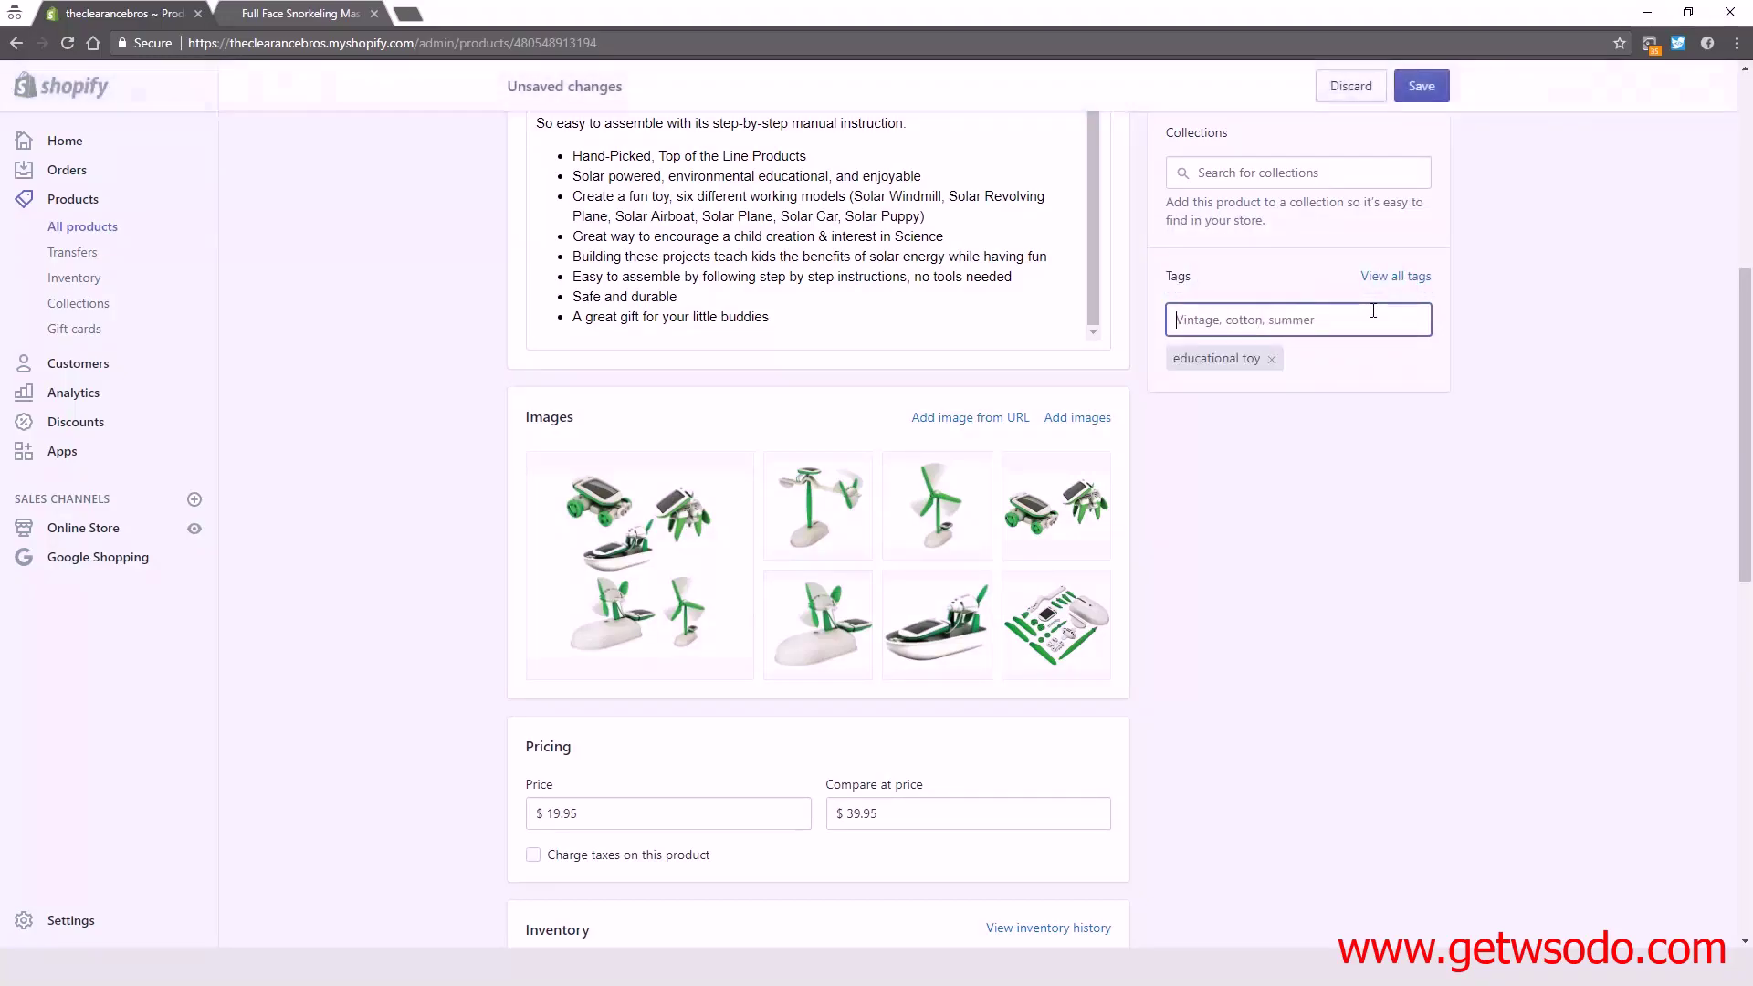
Add the tags "DIY" and "Do it yourself" to the product.
scroll(921, 451, up, 3)
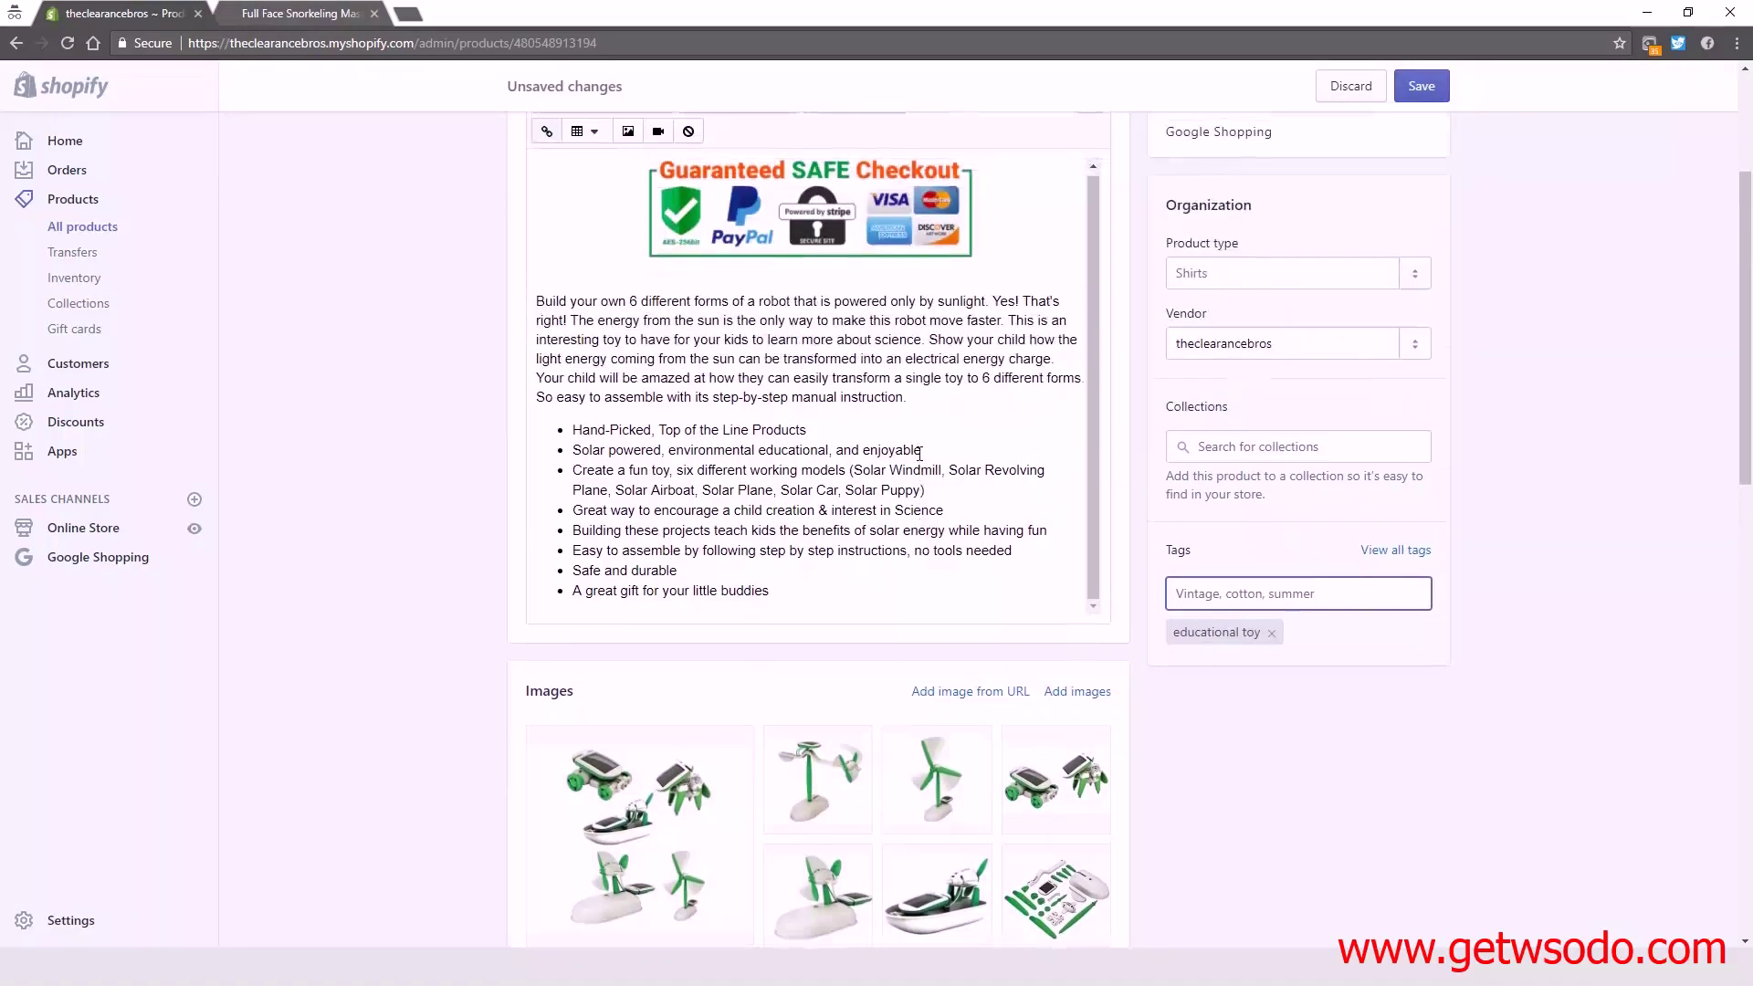
scroll(904, 456, up, 3)
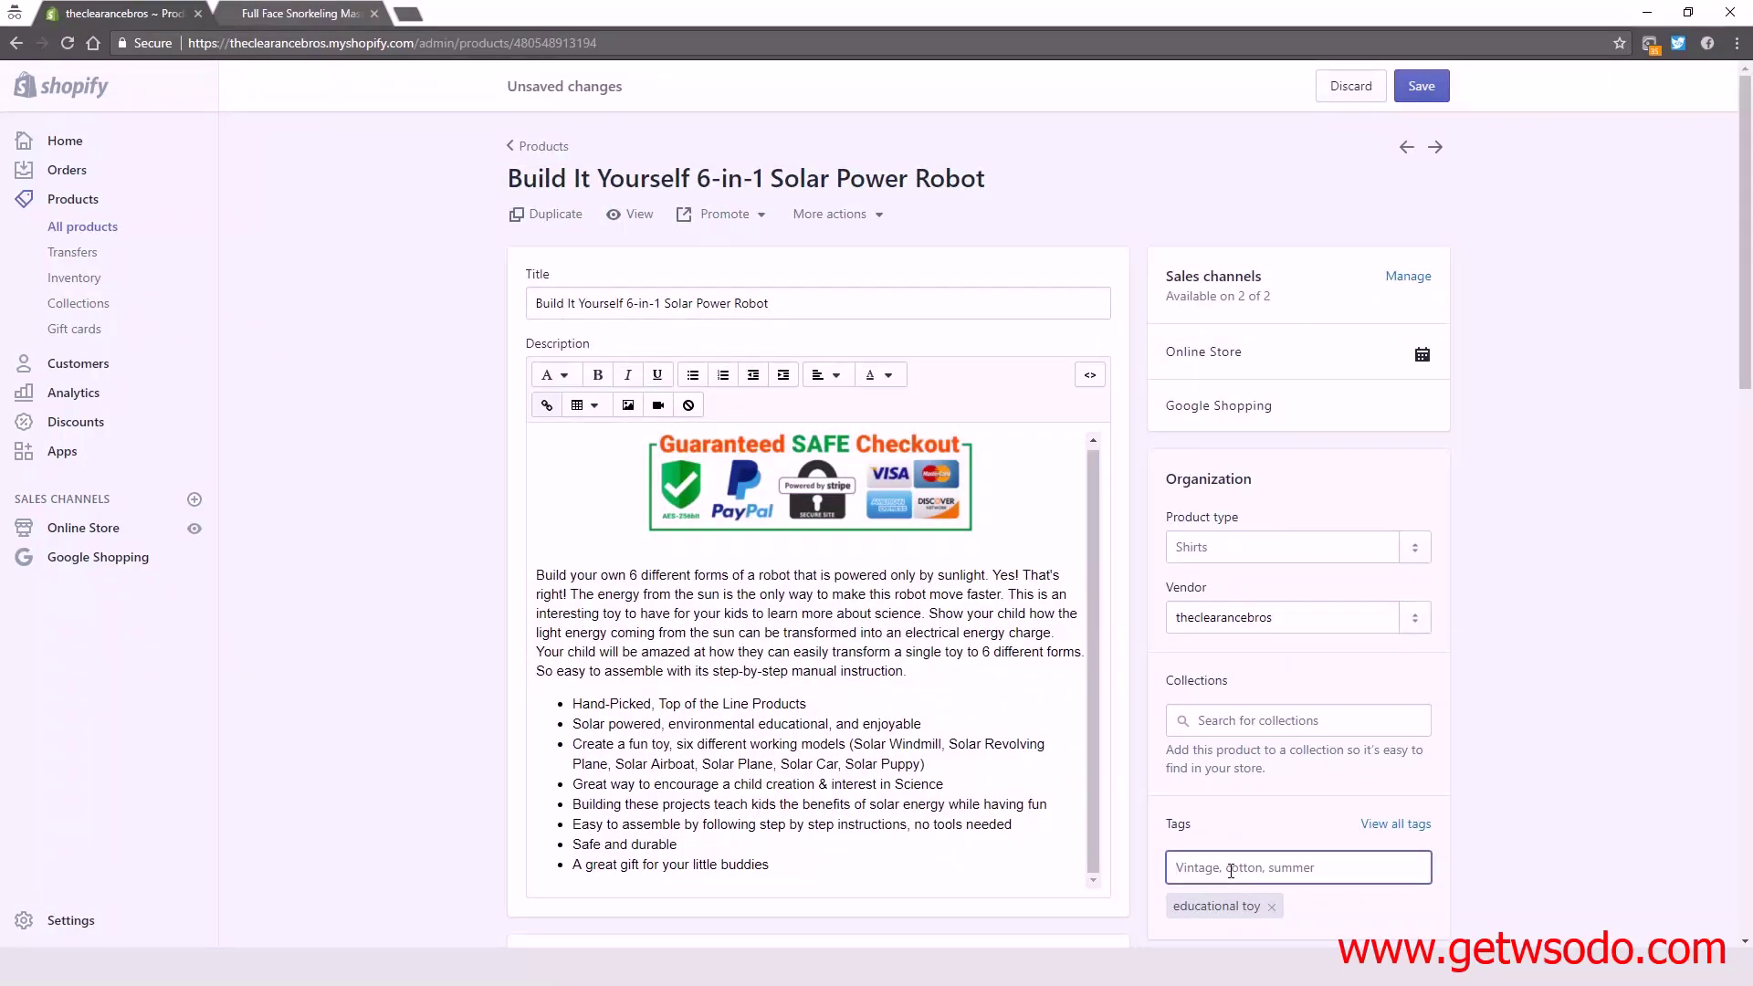
text(DIY)
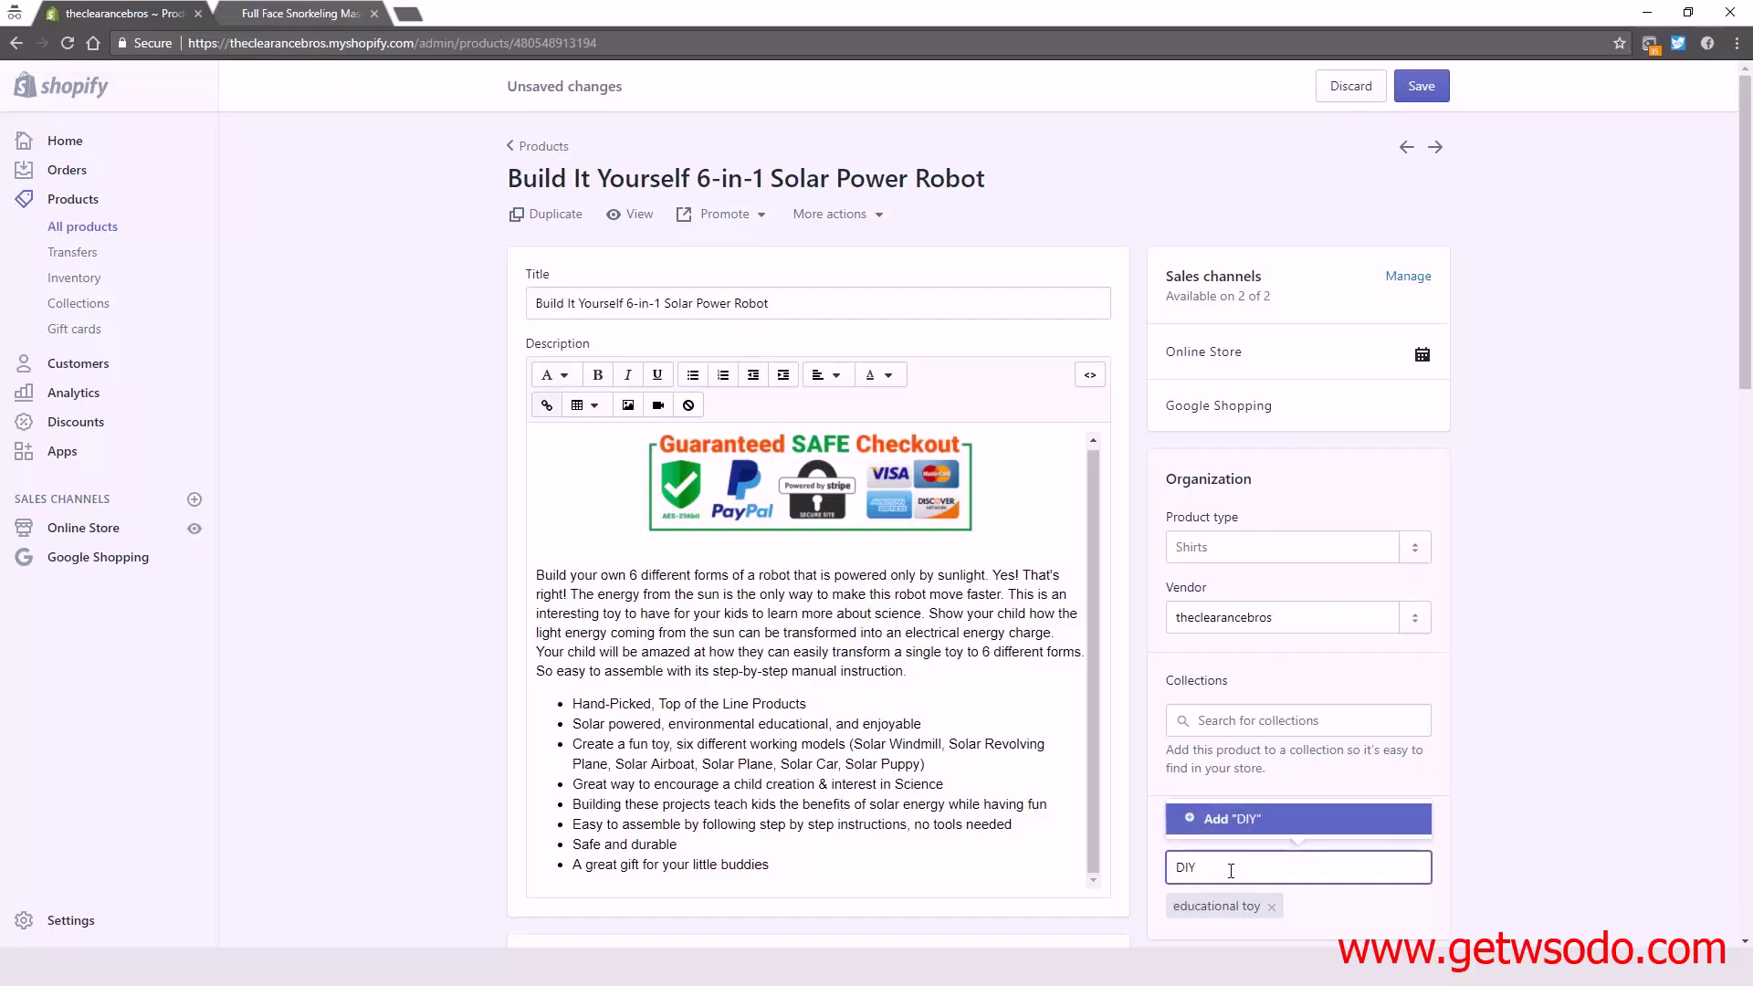
key(Return)
scroll(1231, 871, down, 2)
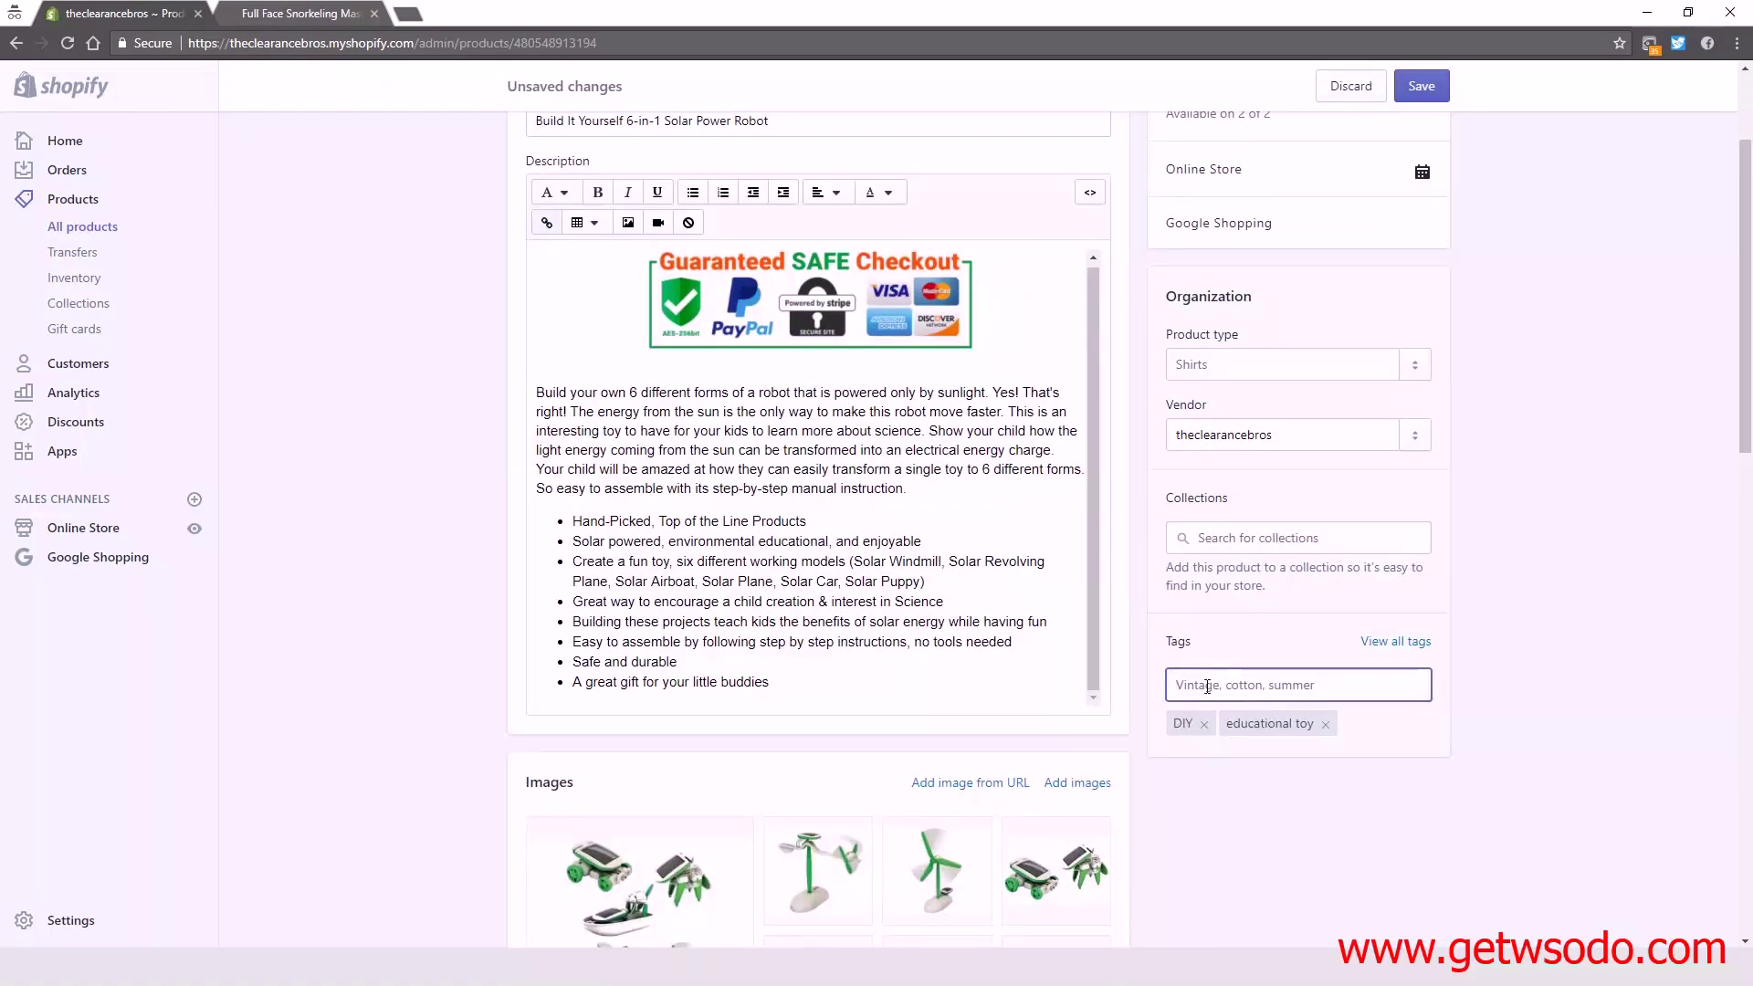
text(Do i)
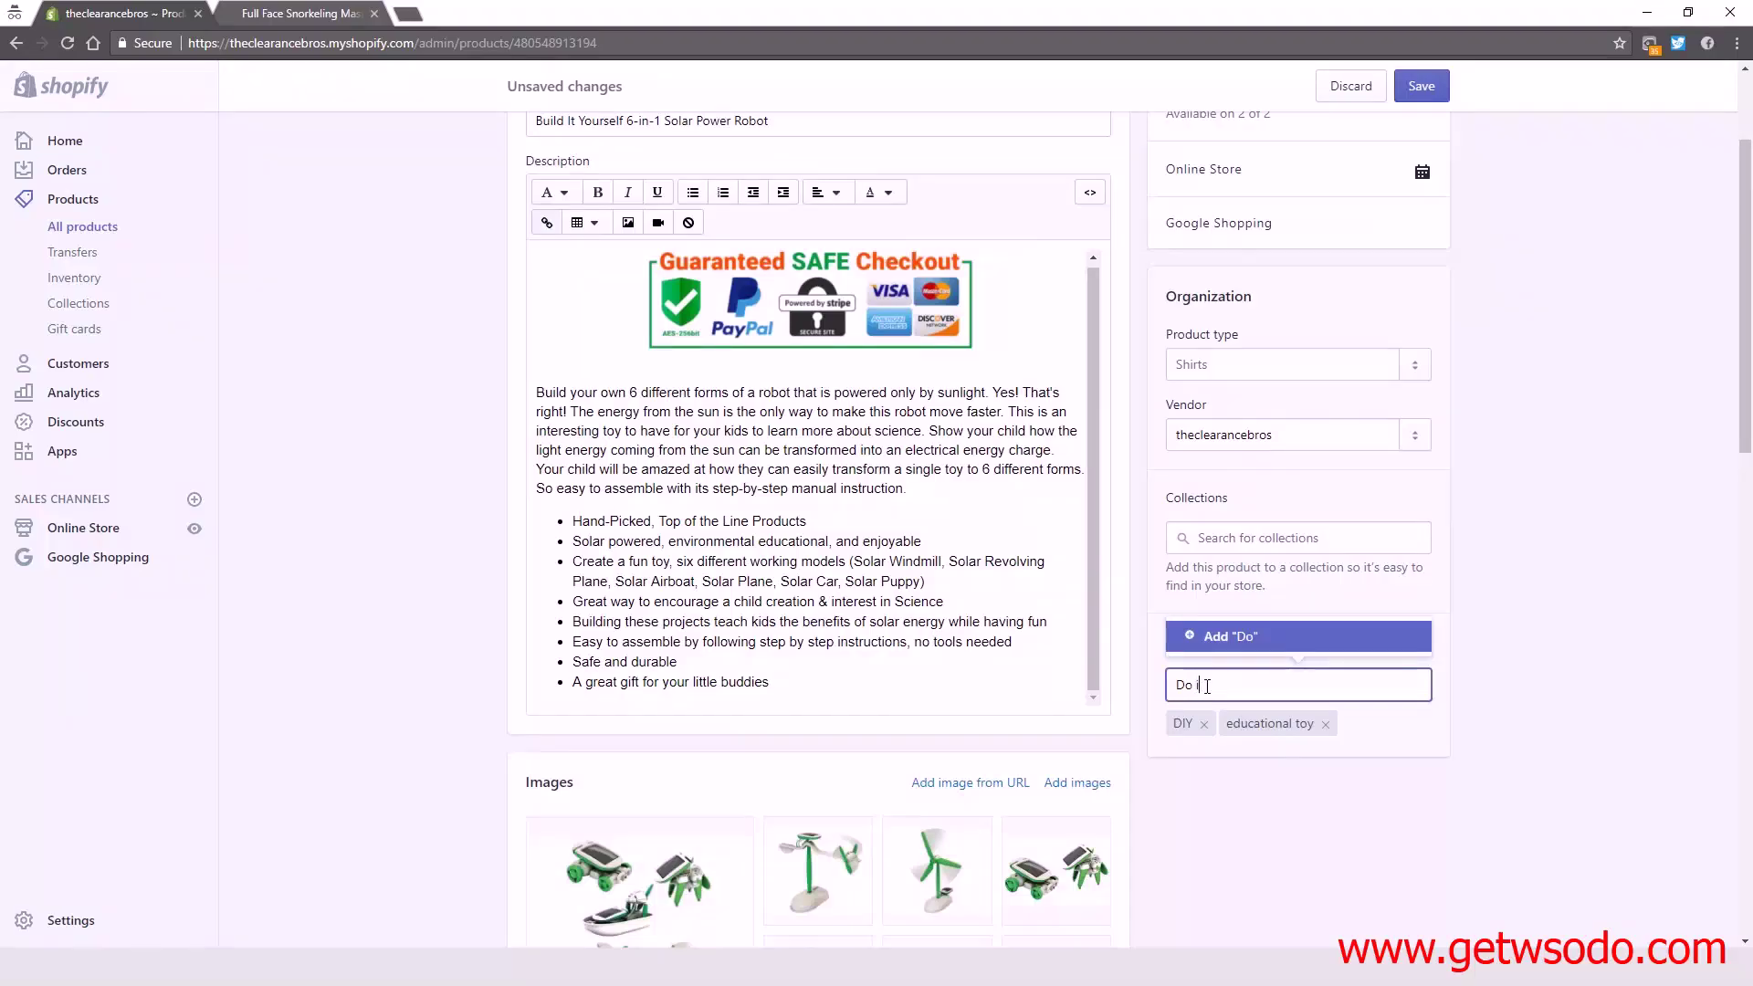
text(t yourself)
key(Return)
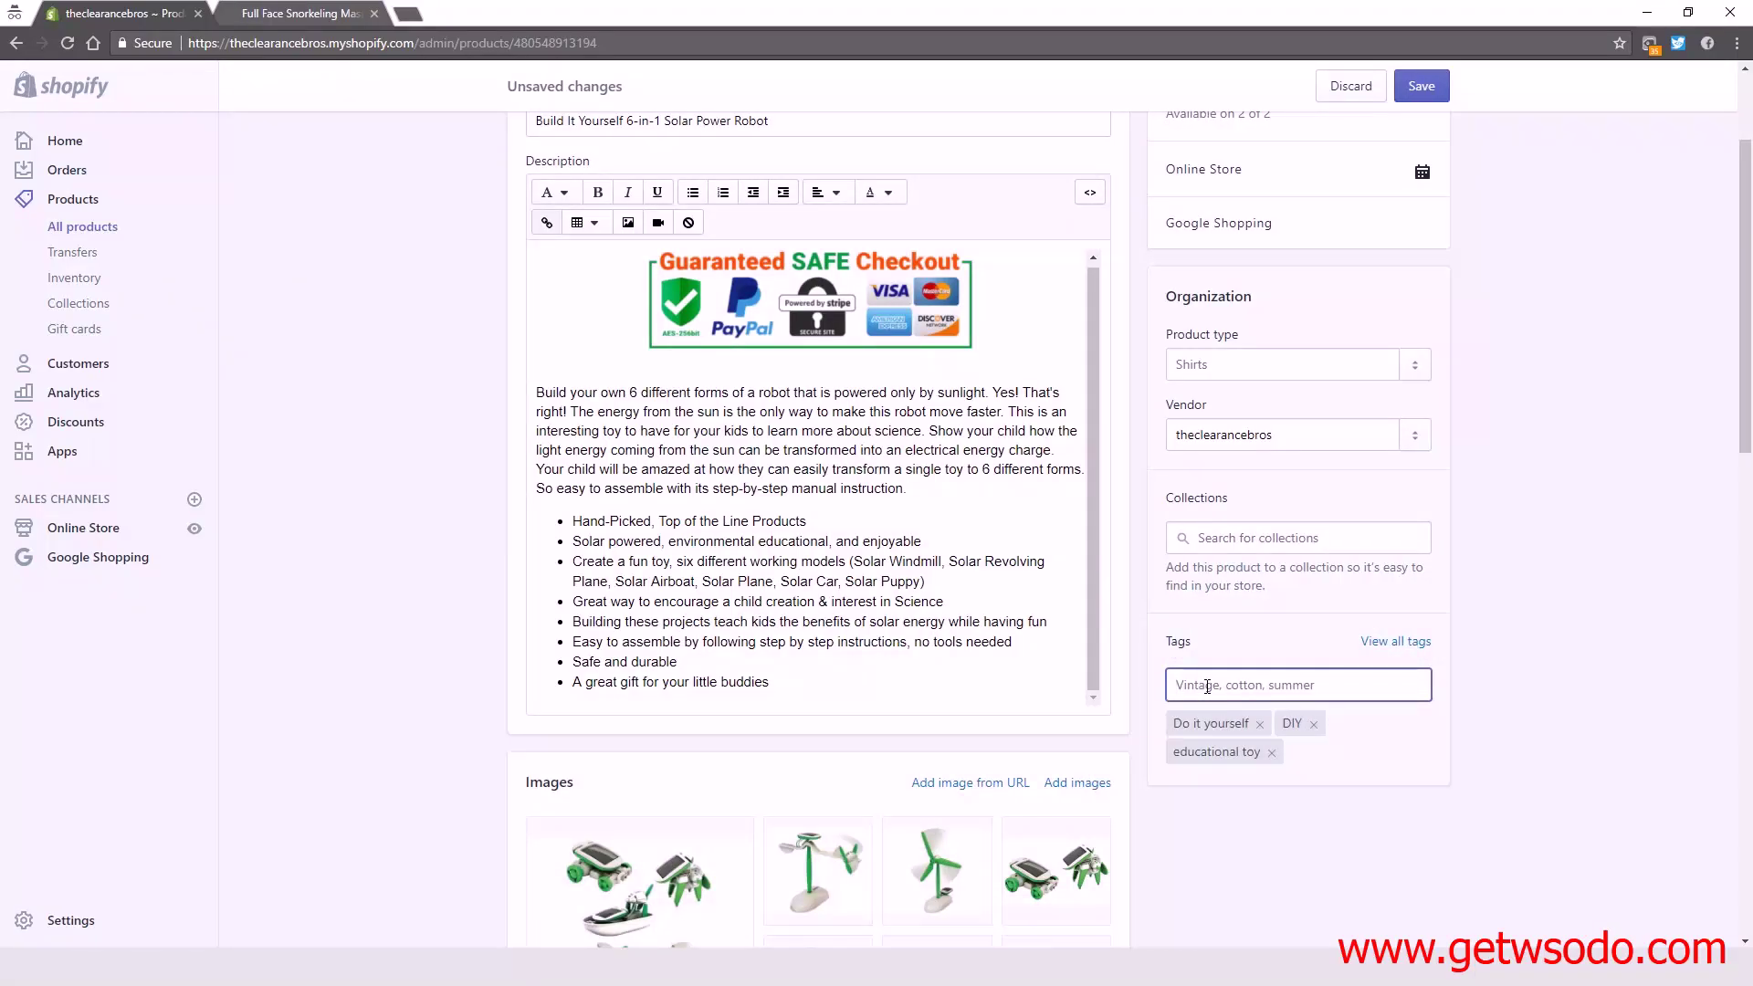
Add the tags "DIY toy" and "Do it yourself Toy" to the product.
text(DIY toy)
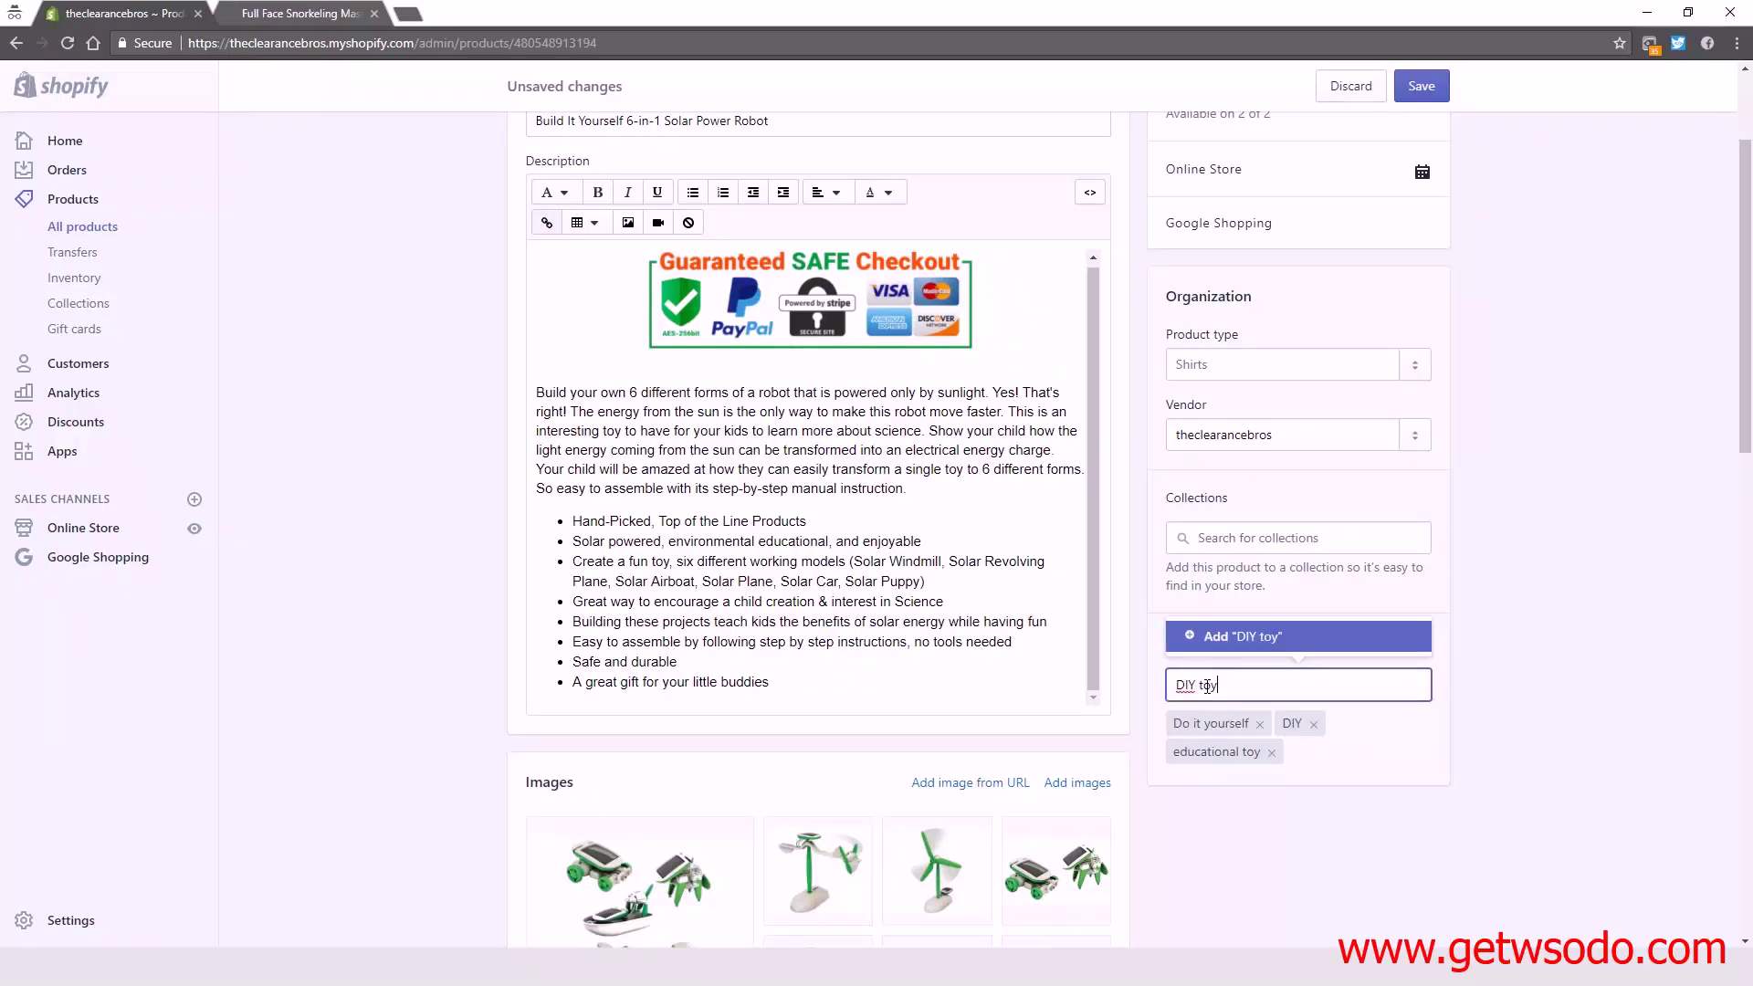
key(Return)
text(Do it)
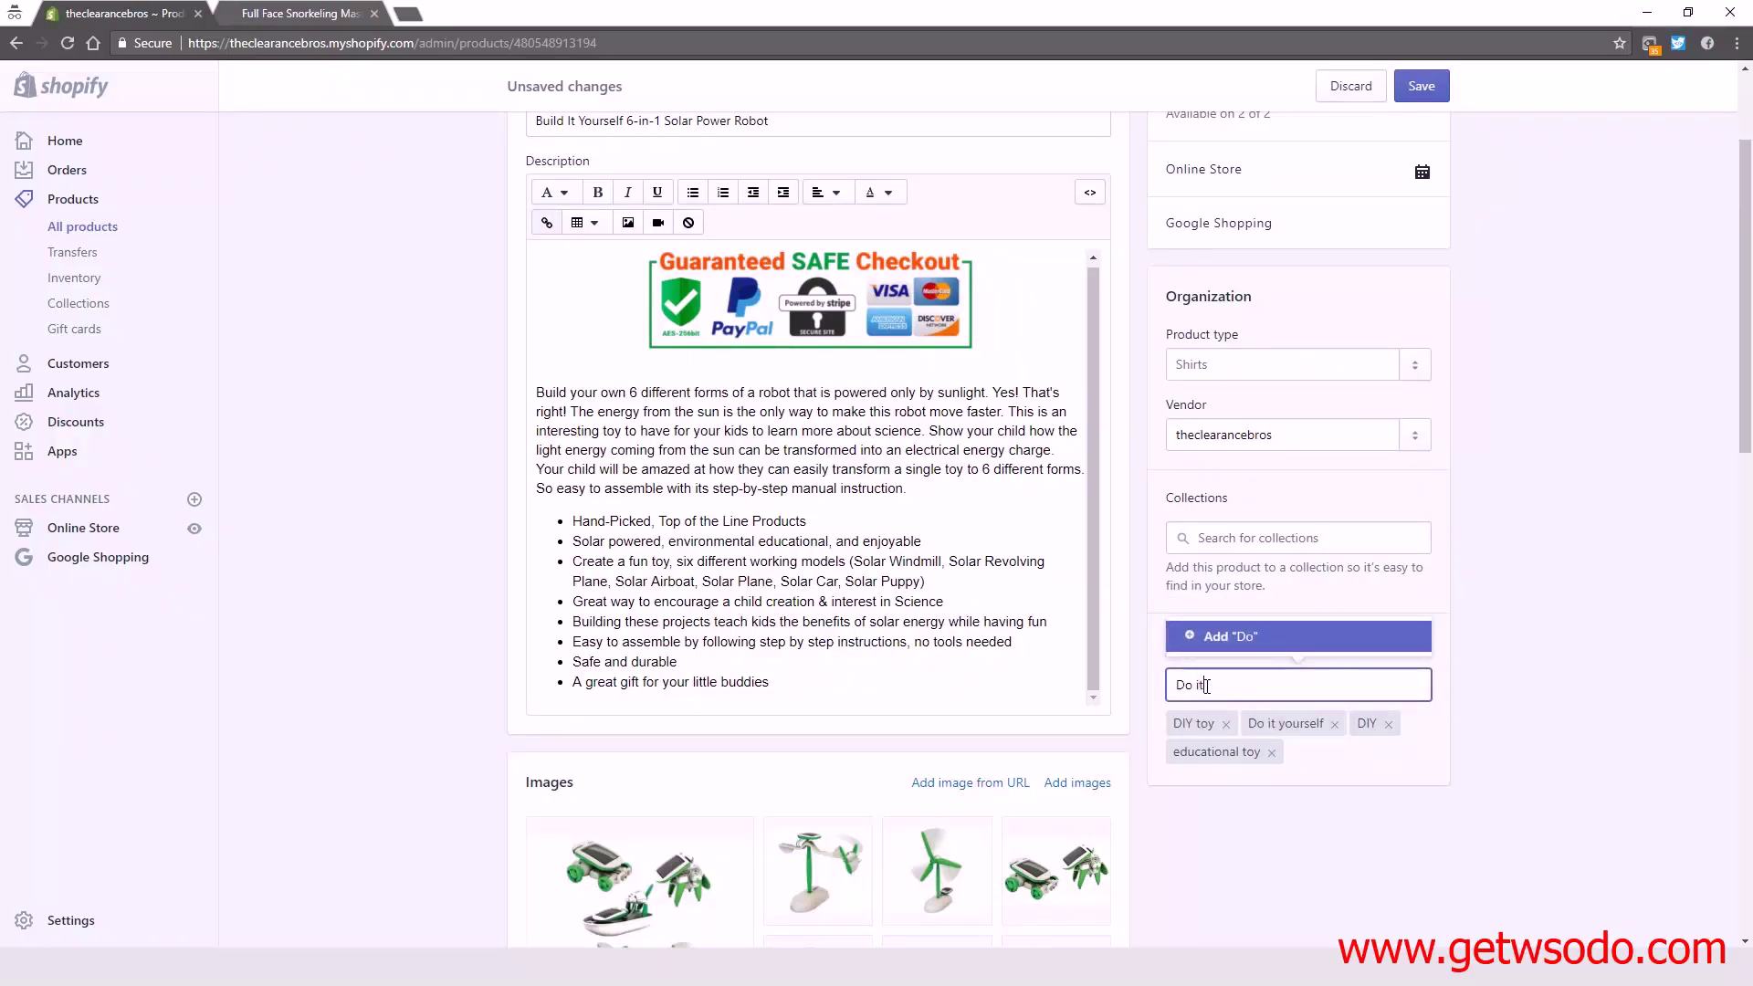
text( yourself Toy)
key(Return)
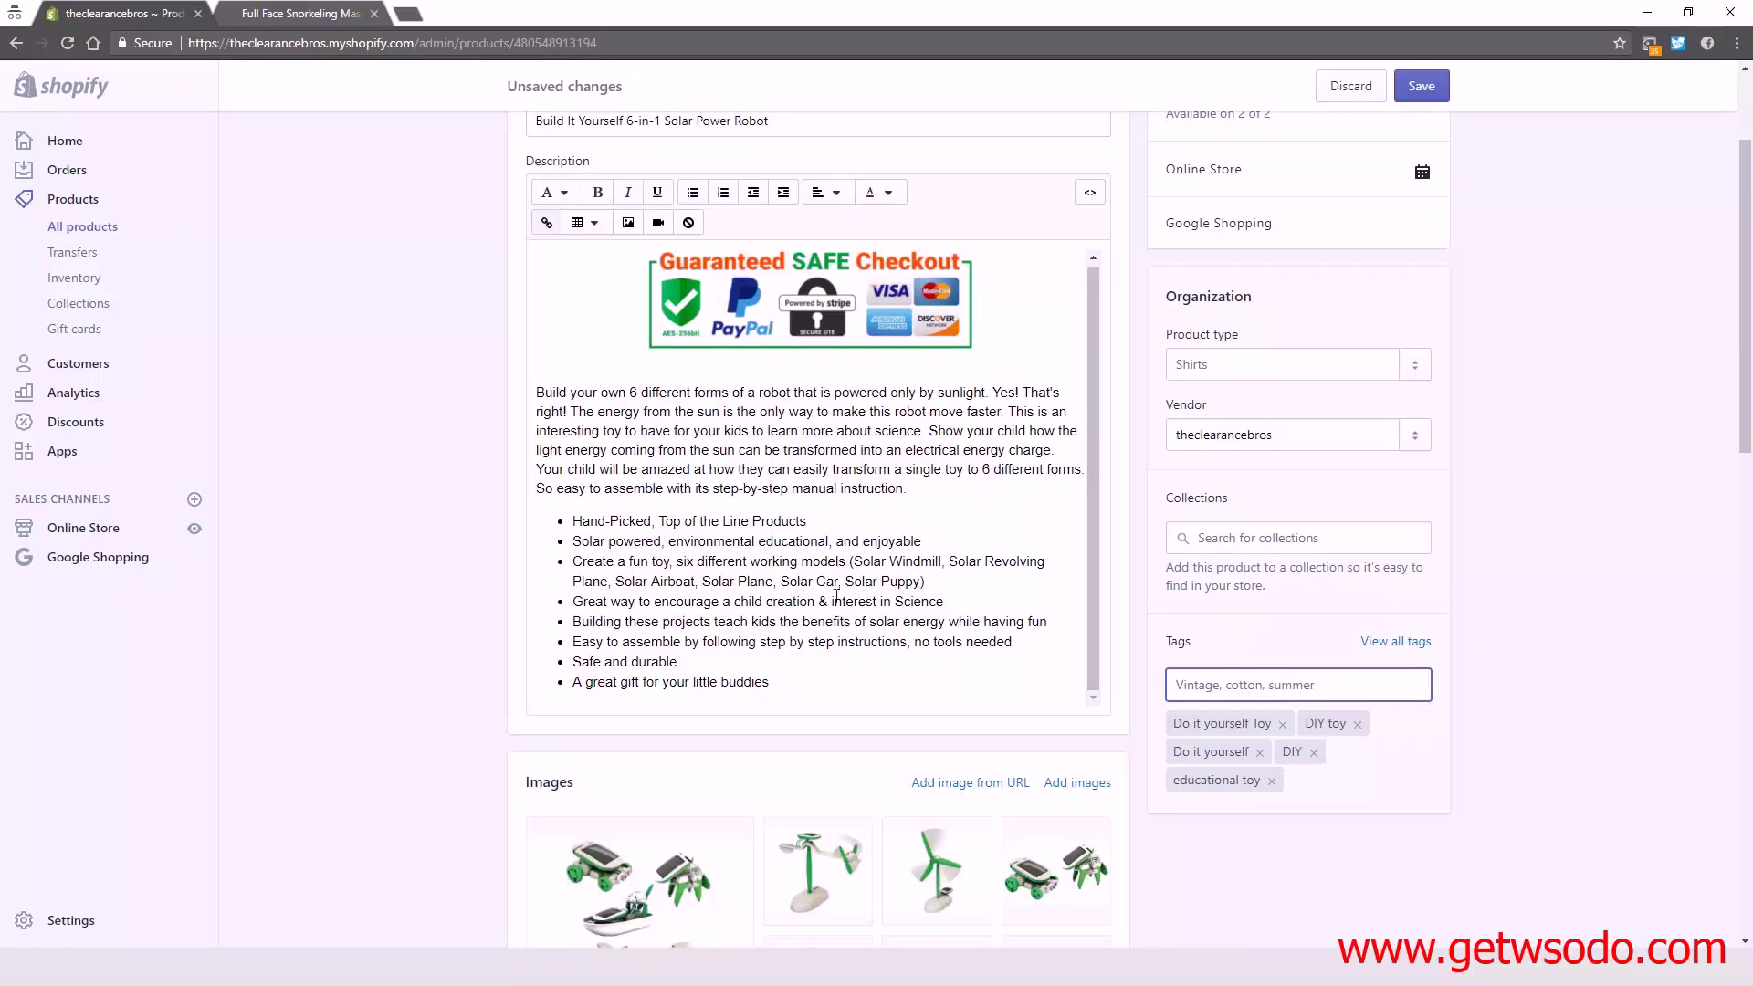
scroll(796, 500, up, 2)
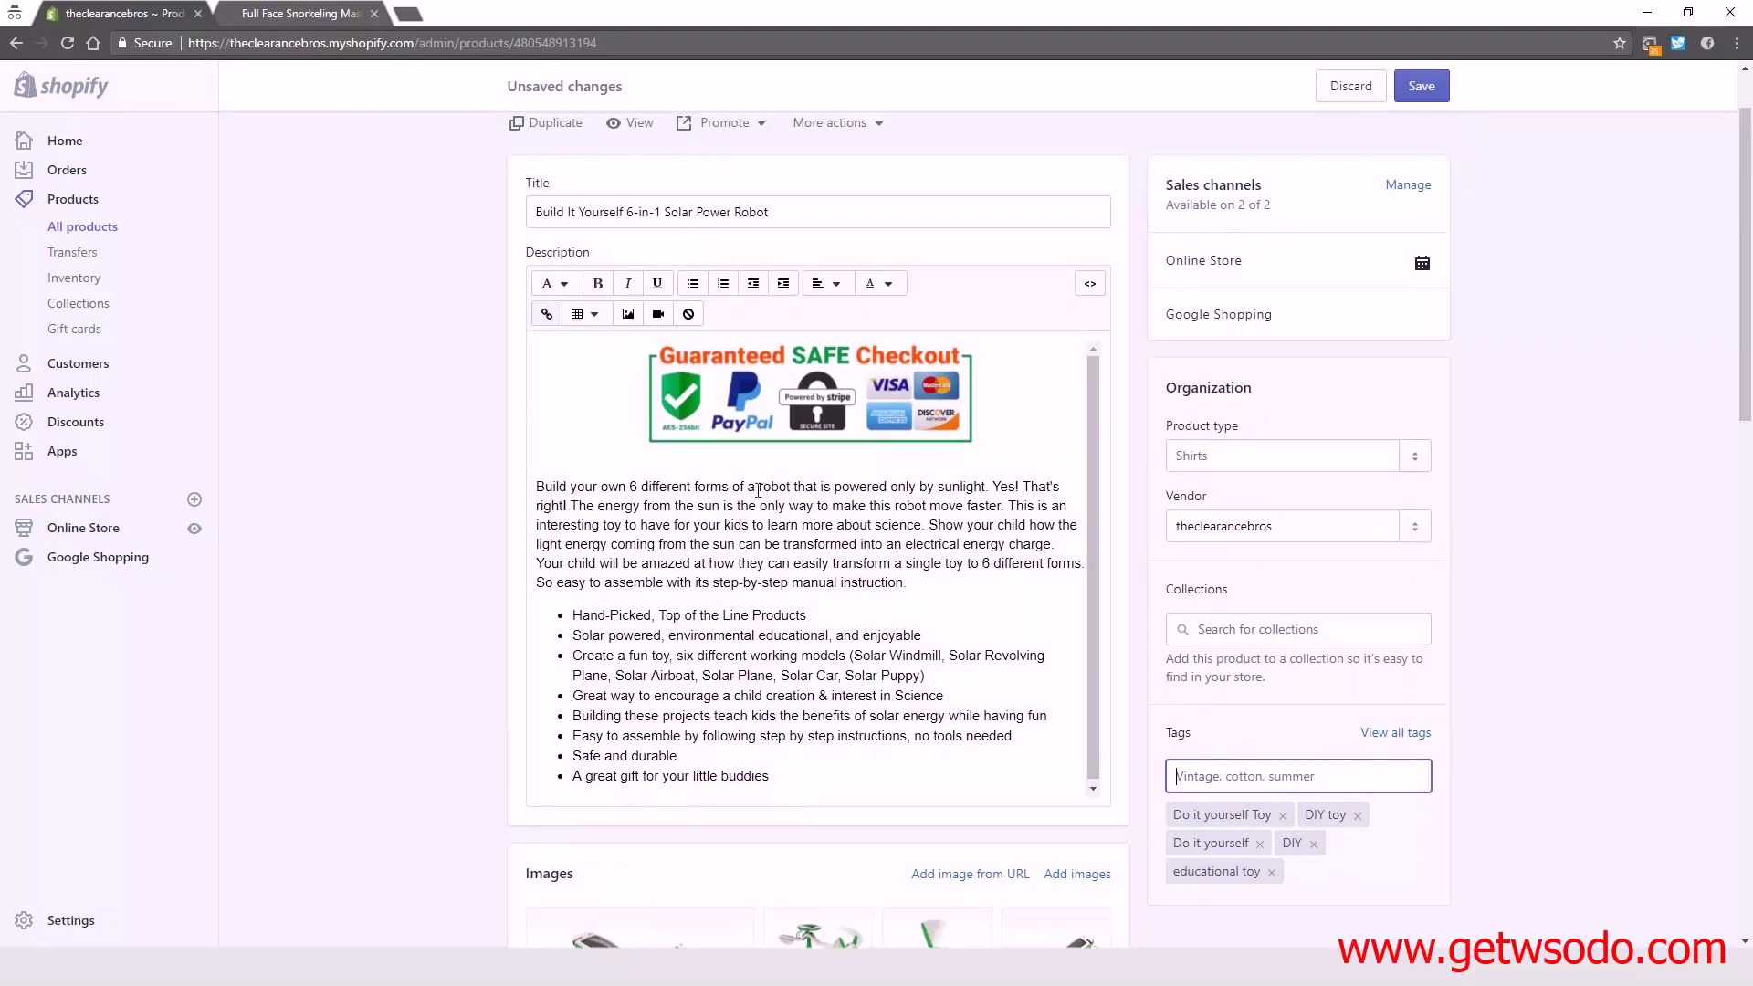
Add the tag "solar powered toy" to the solar robot product.
scroll(732, 498, down, 4)
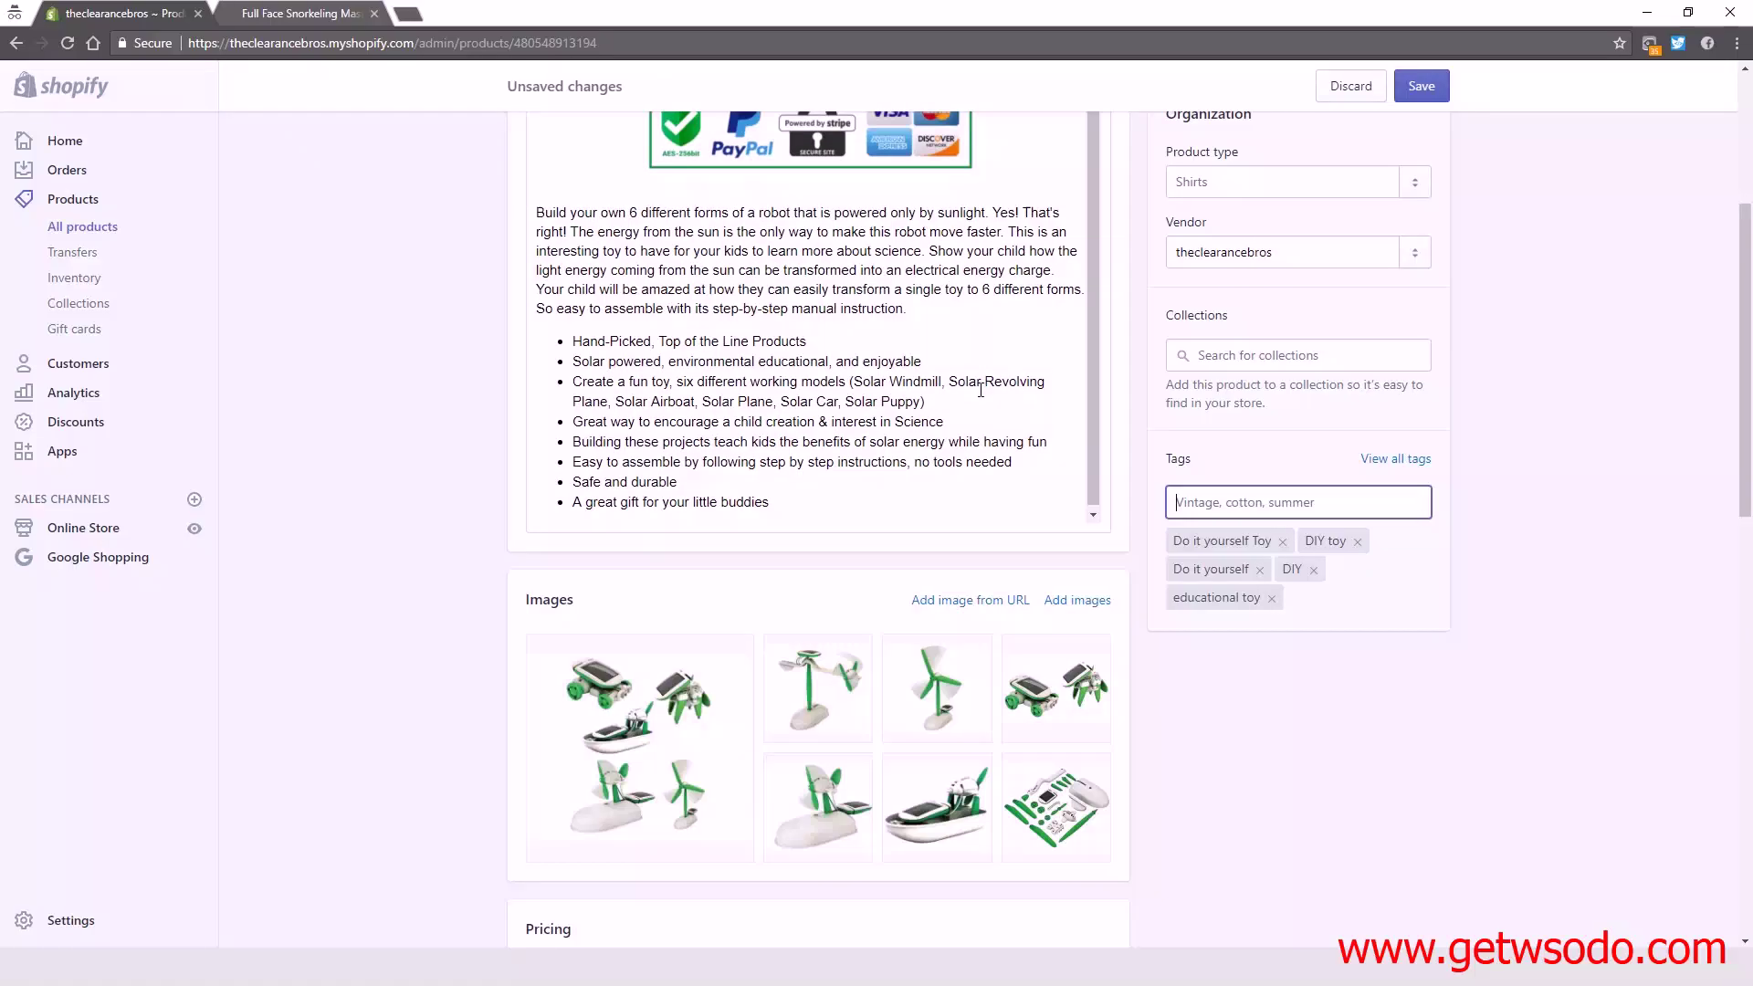
scroll(962, 387, up, 2)
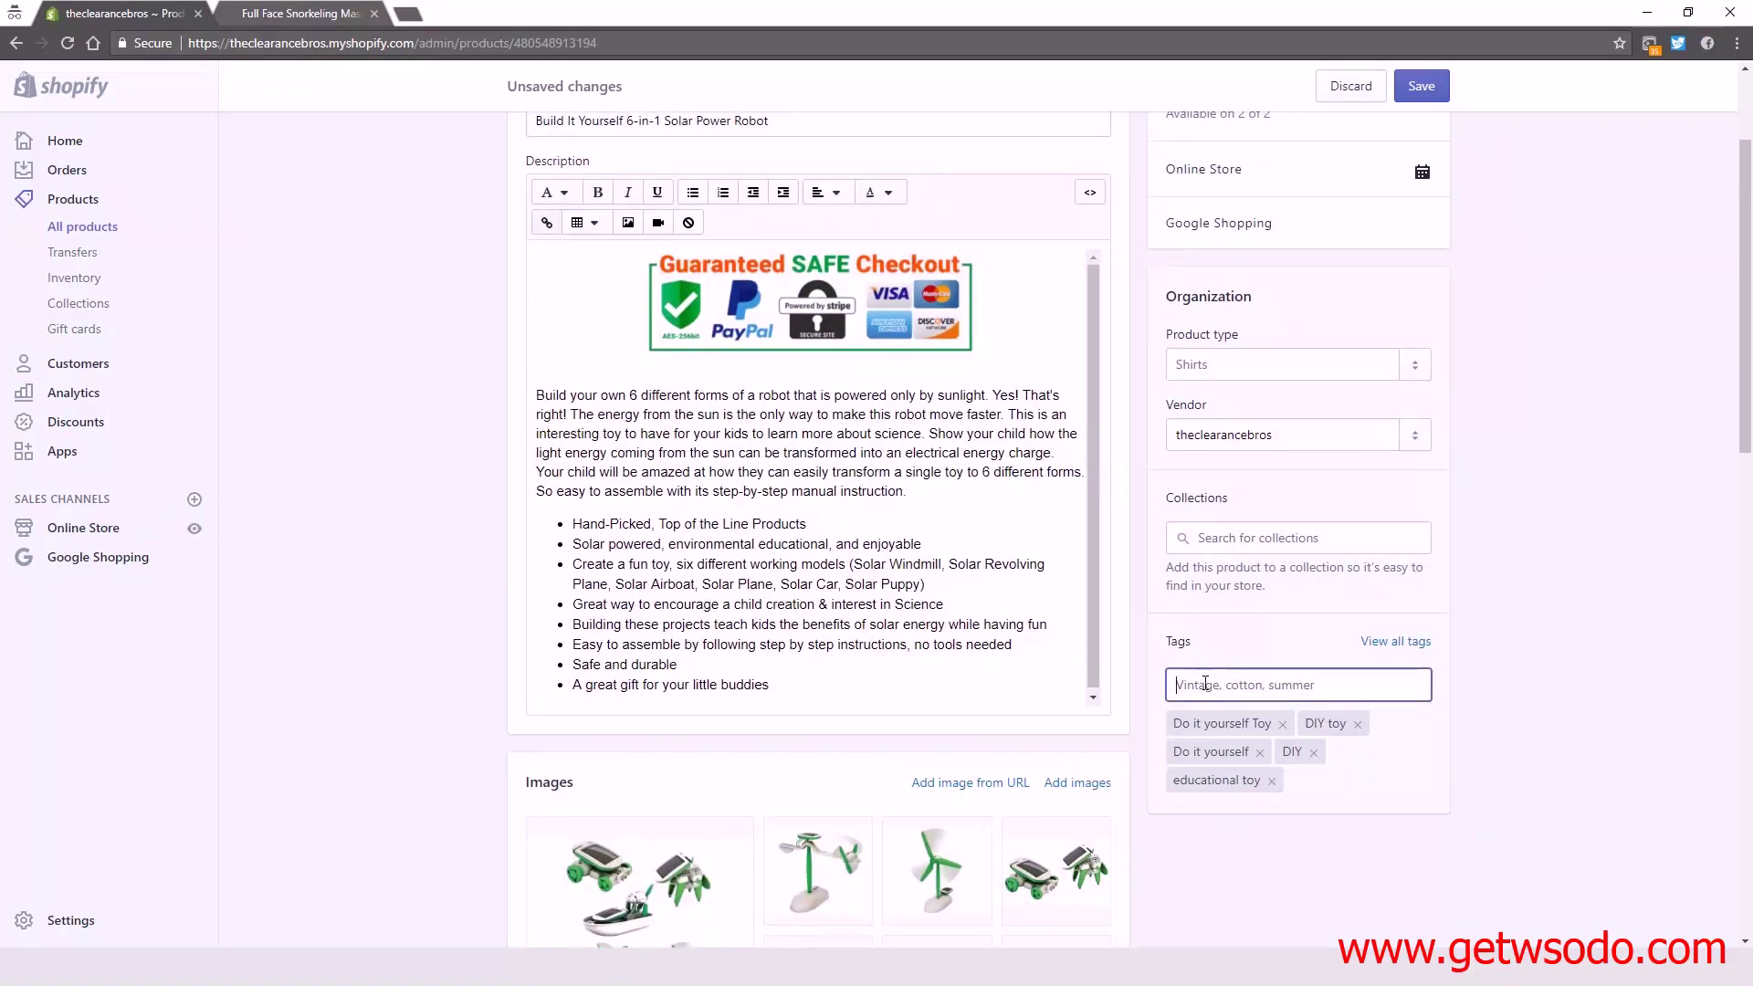
text(solar powered )
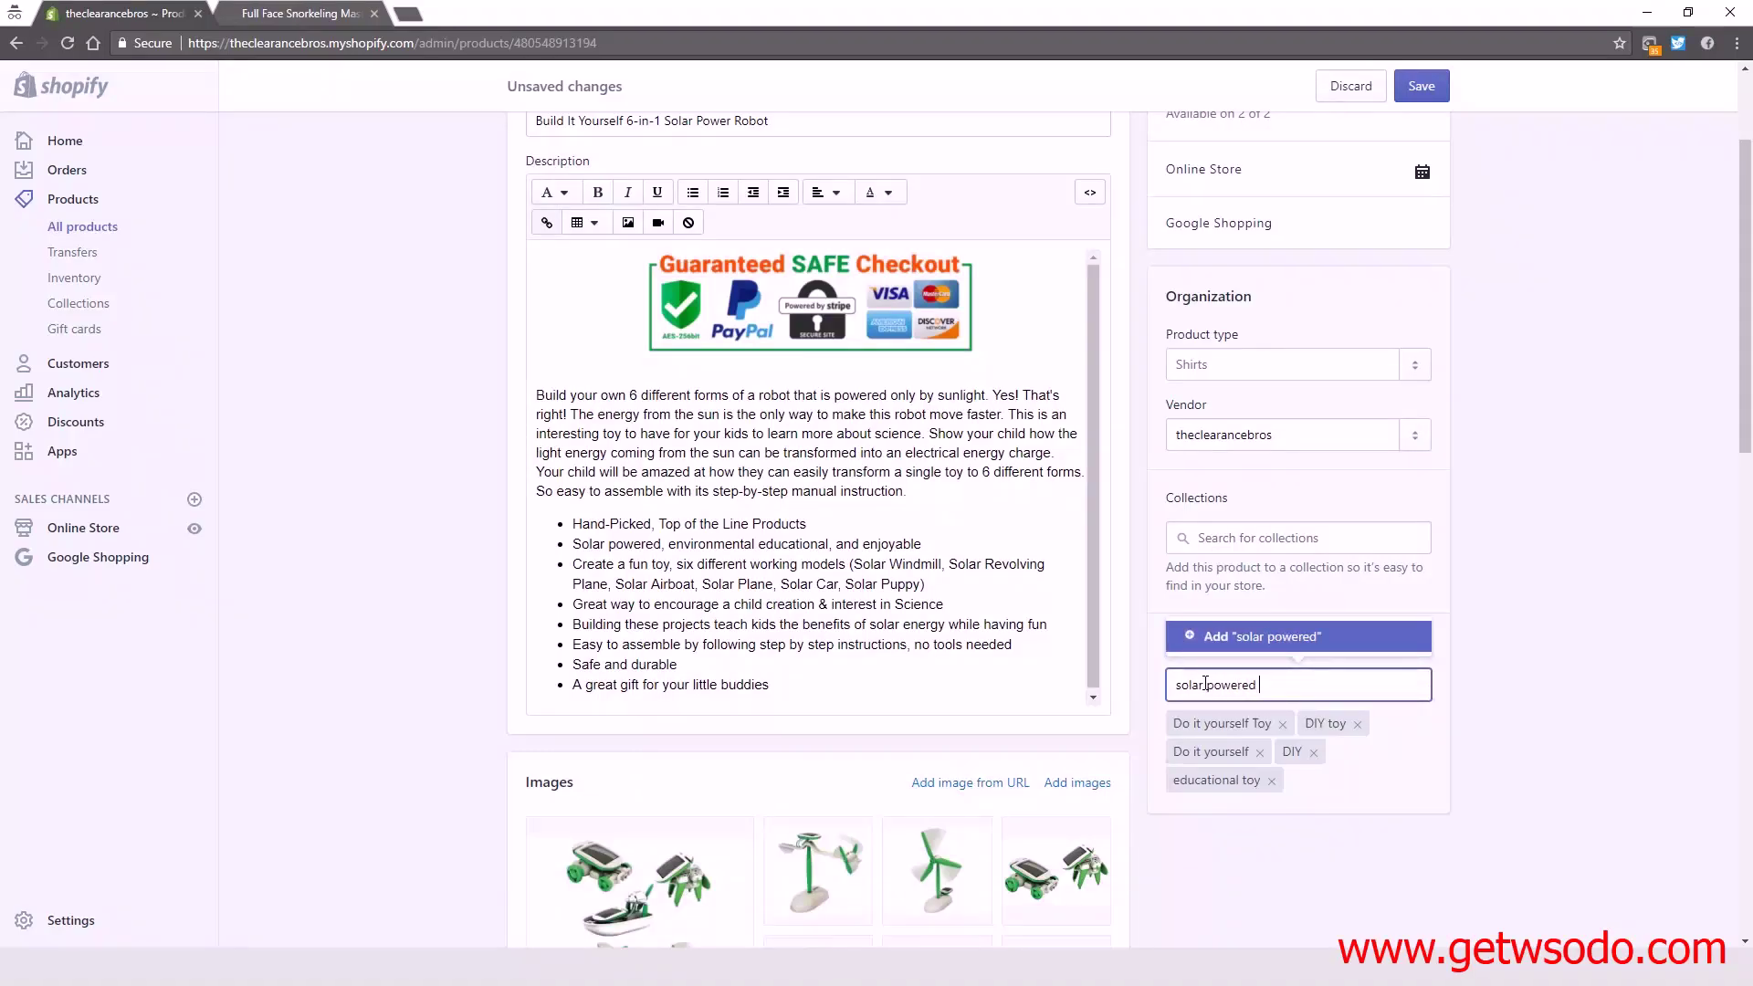
text(toy)
key(Return)
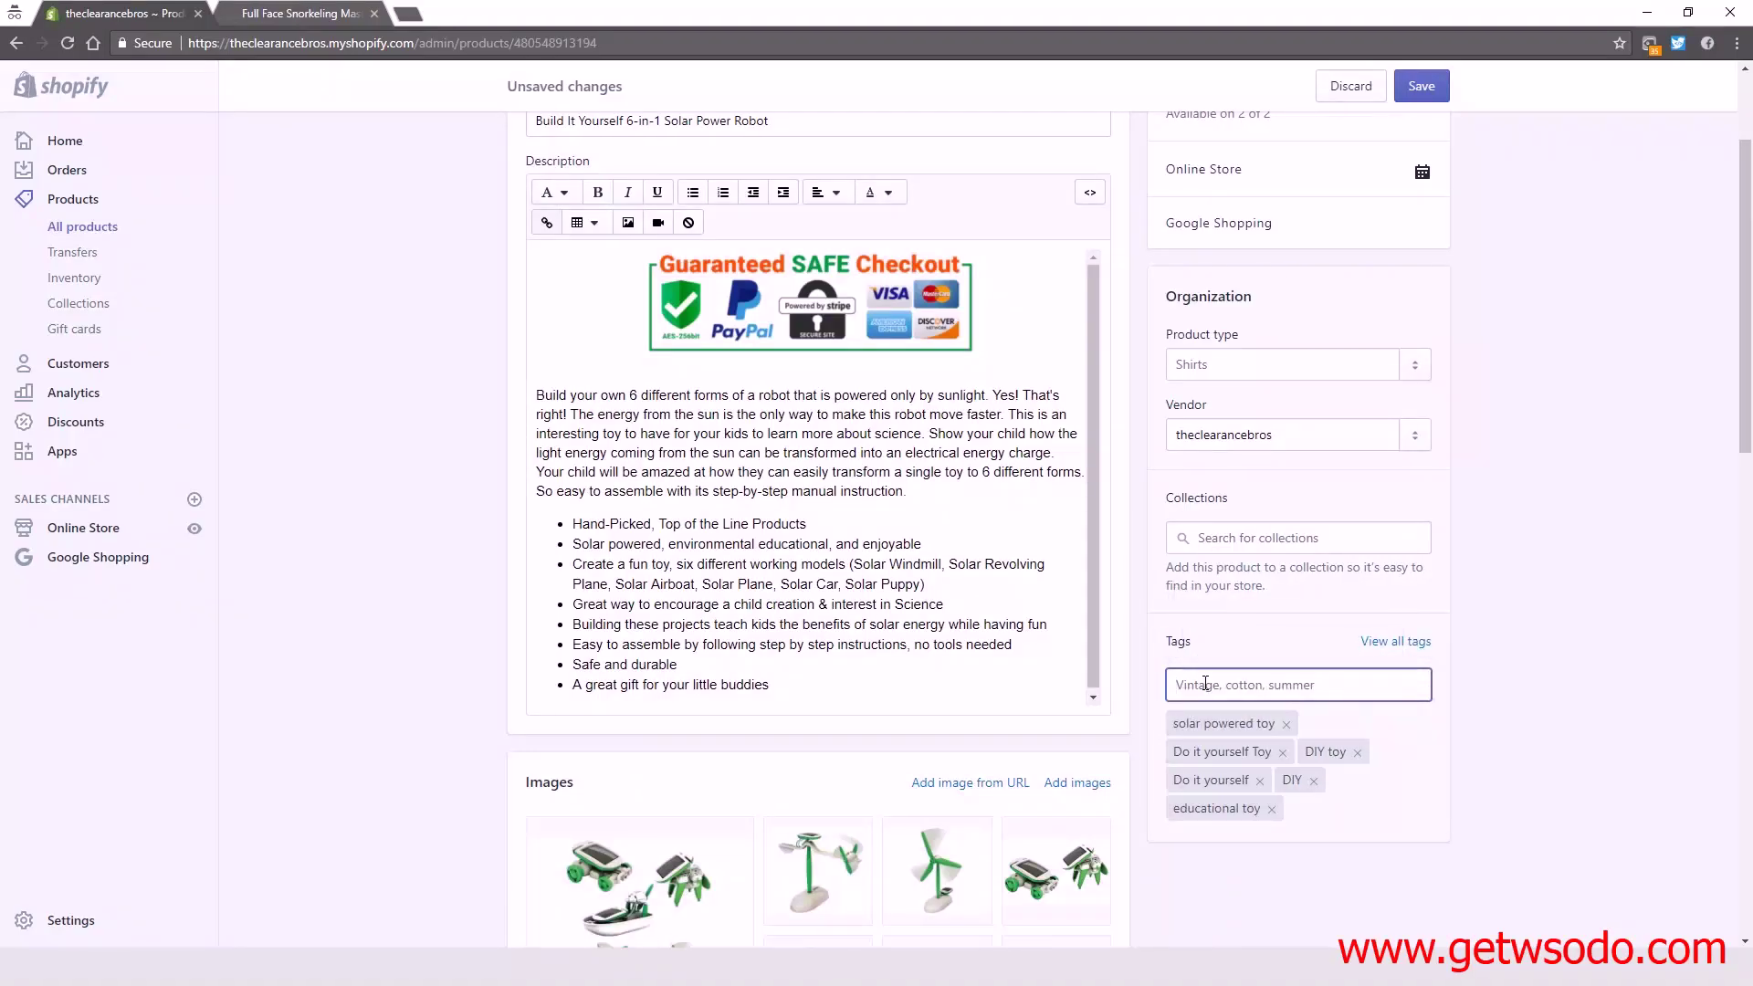
Add the tag "light powered toy" to the solar robot product.
text(light)
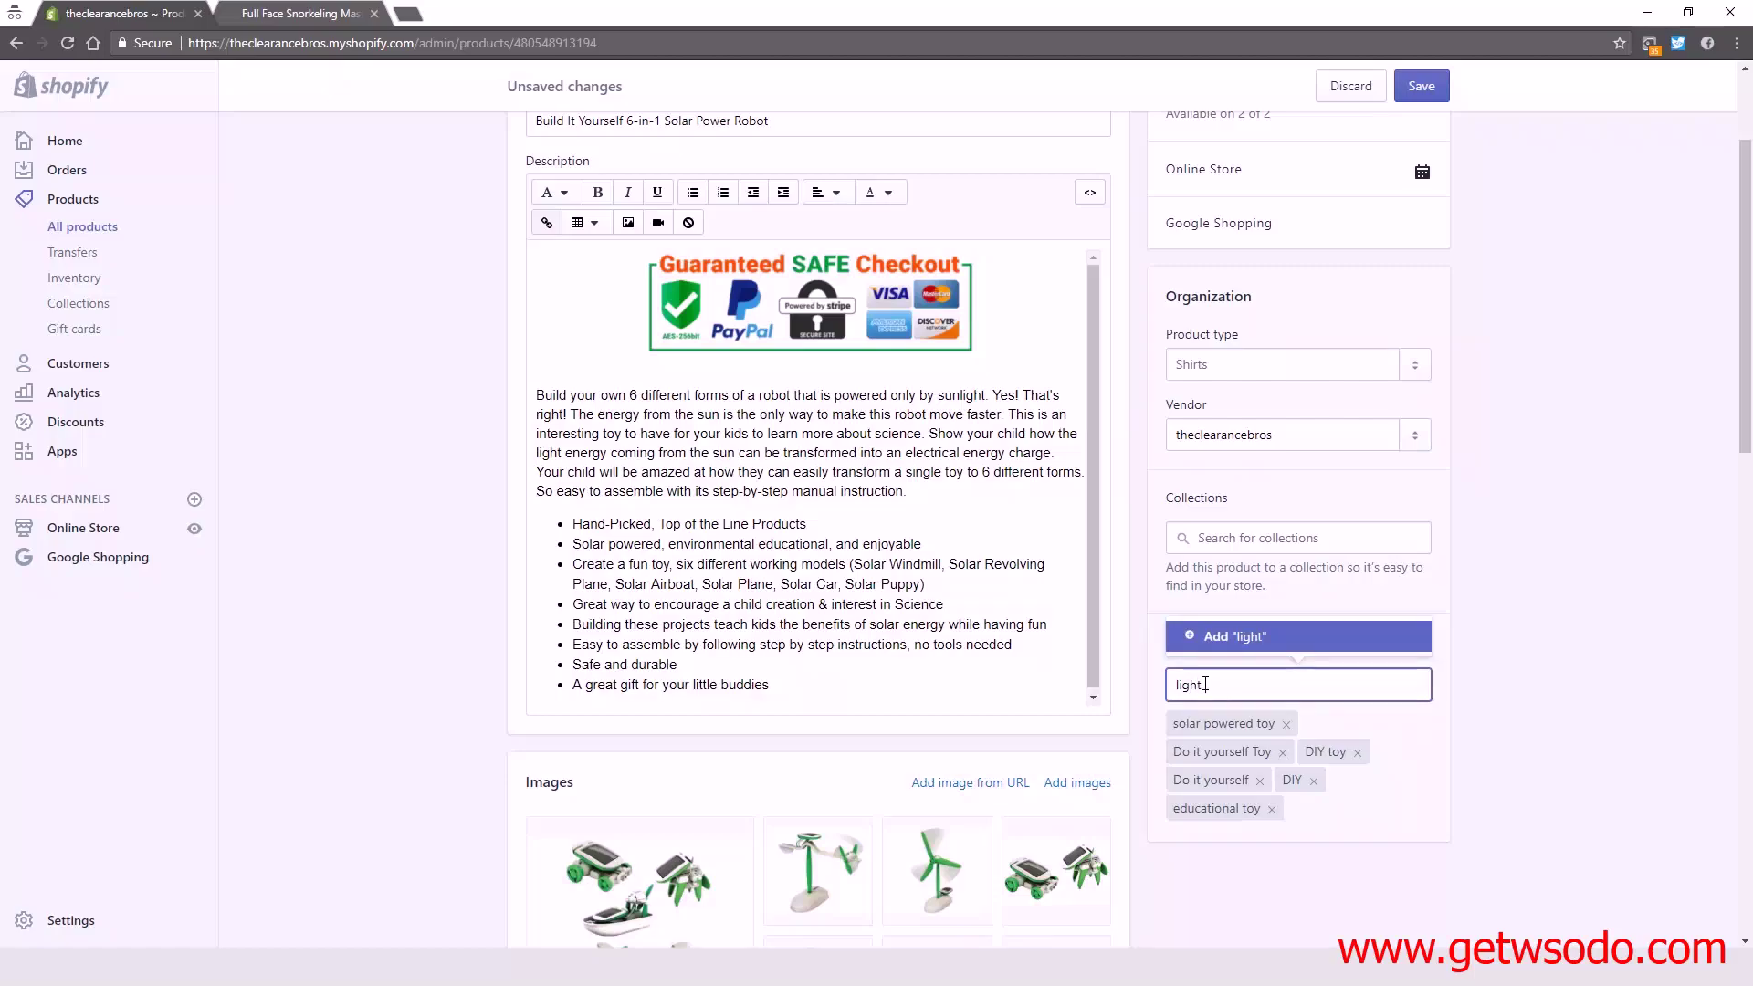
text( powe)
text(toy)
key(Return)
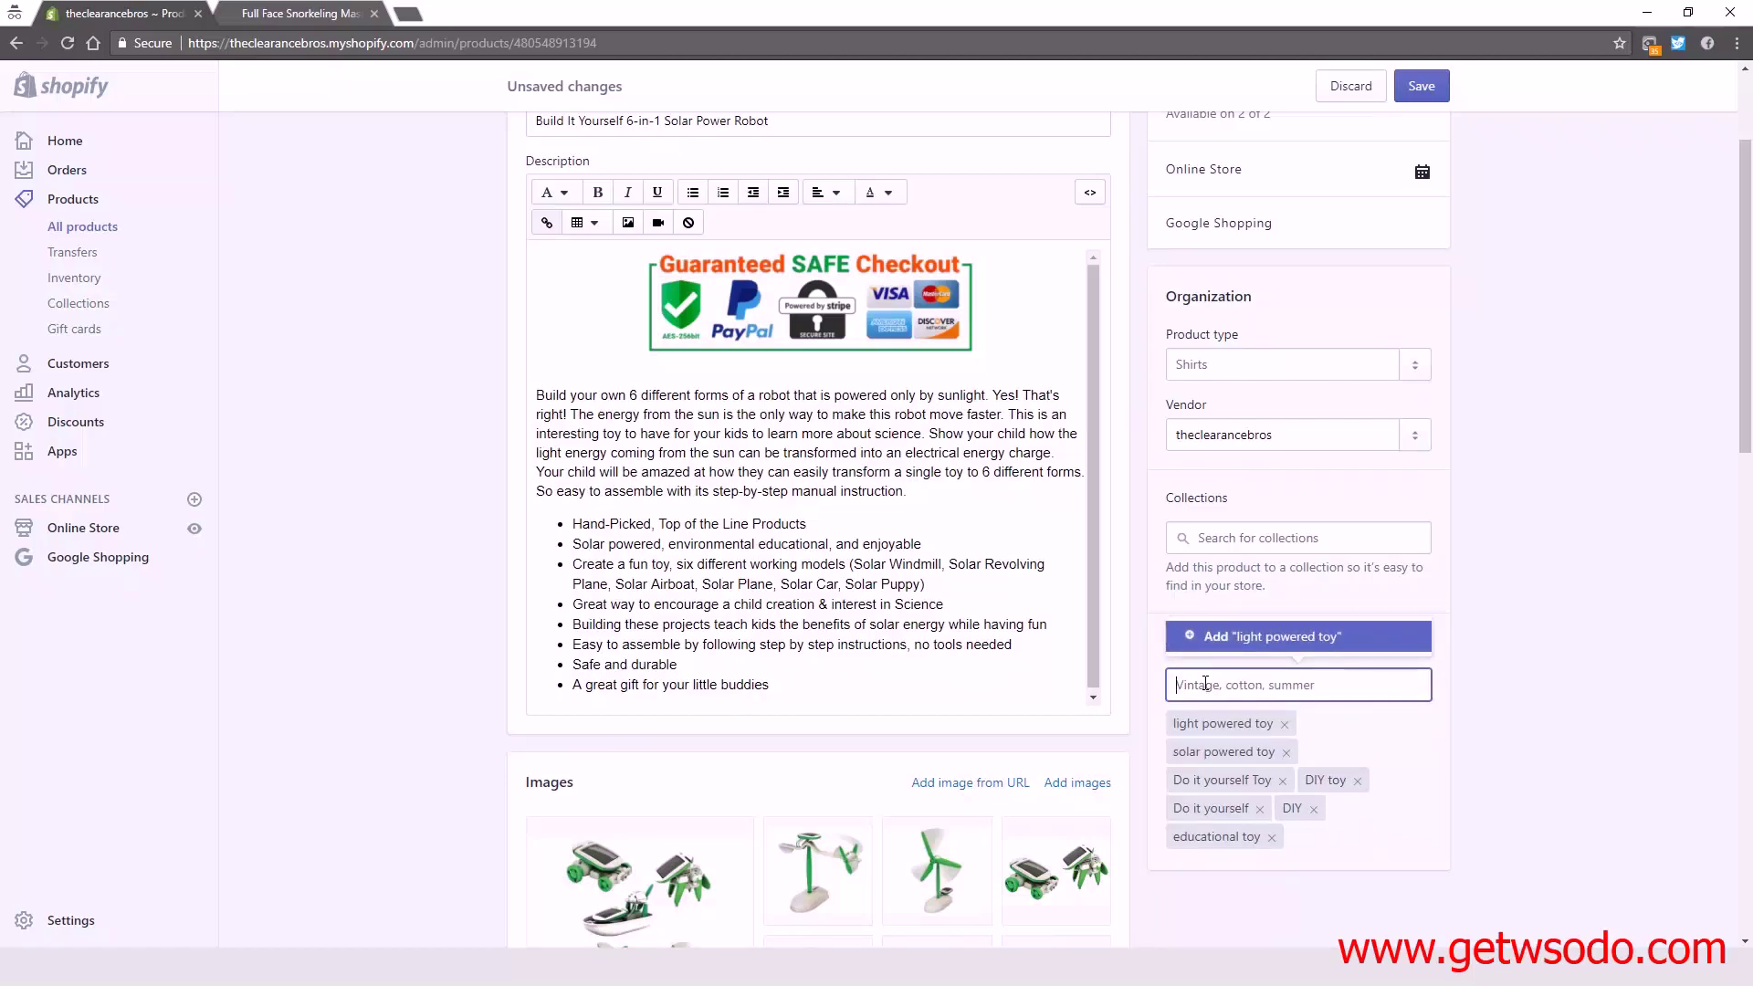
Check the description's list of working models and the product images, and add the tag "Toy" to the product.
scroll(1024, 463, up, 2)
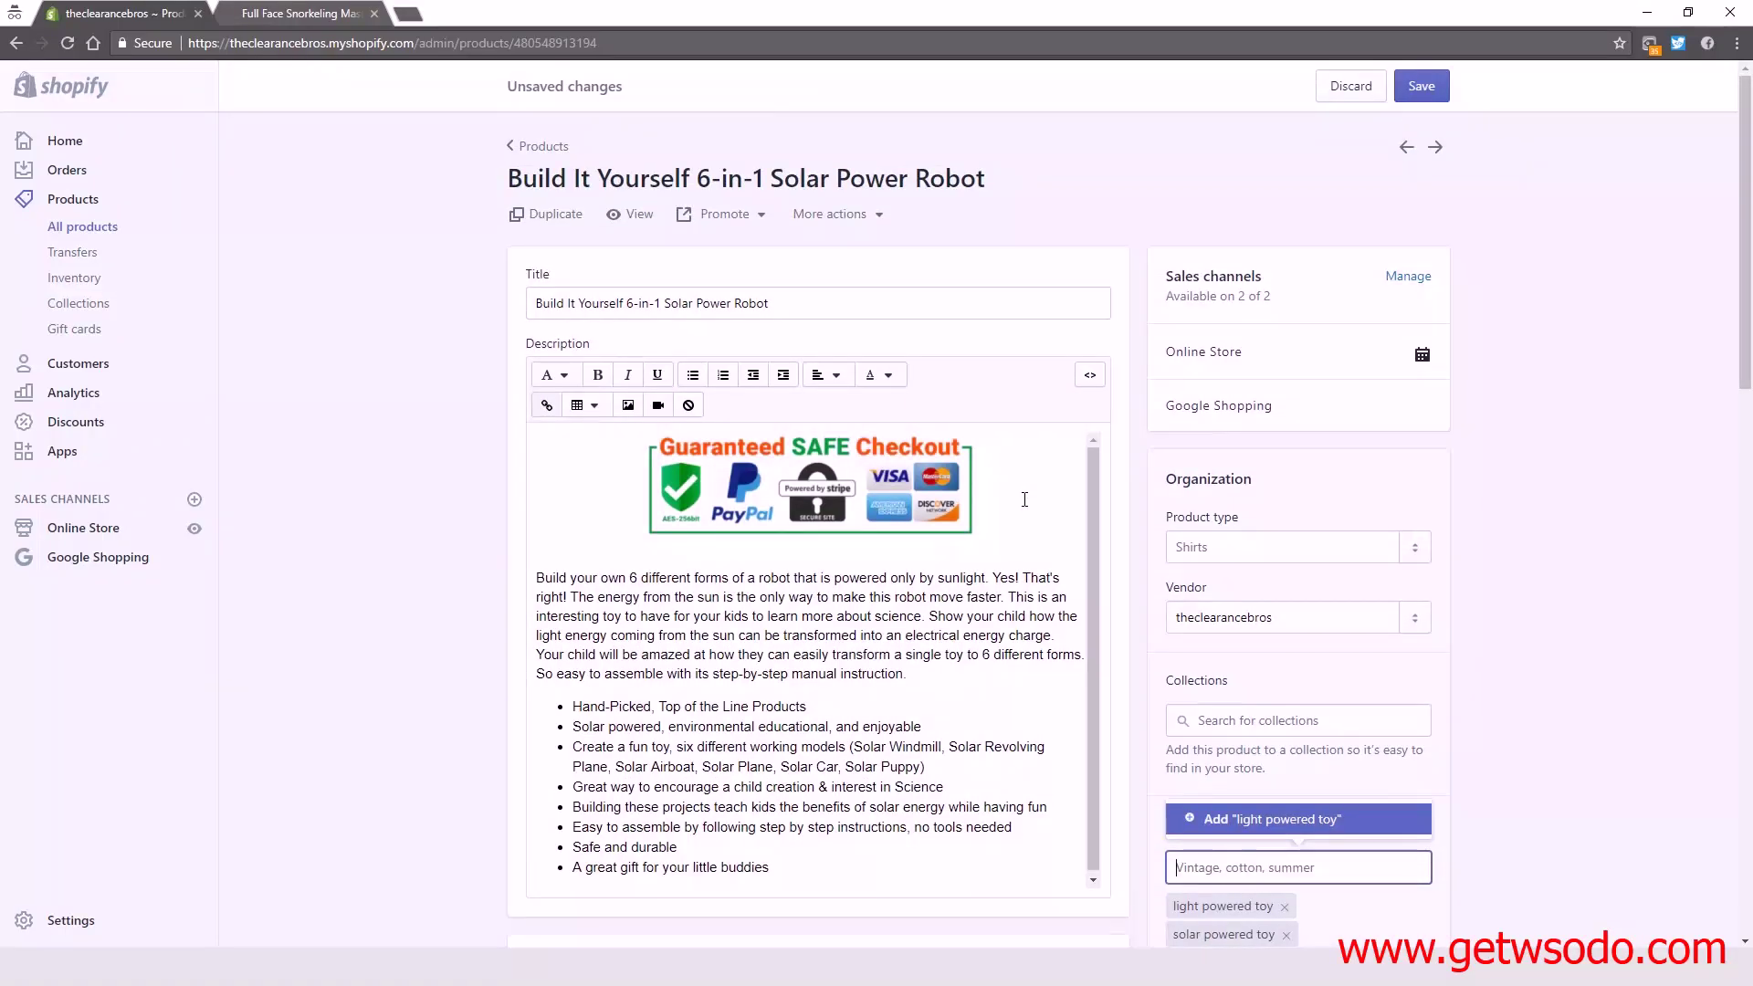
scroll(1025, 499, down, 5)
mouse_move(927, 558)
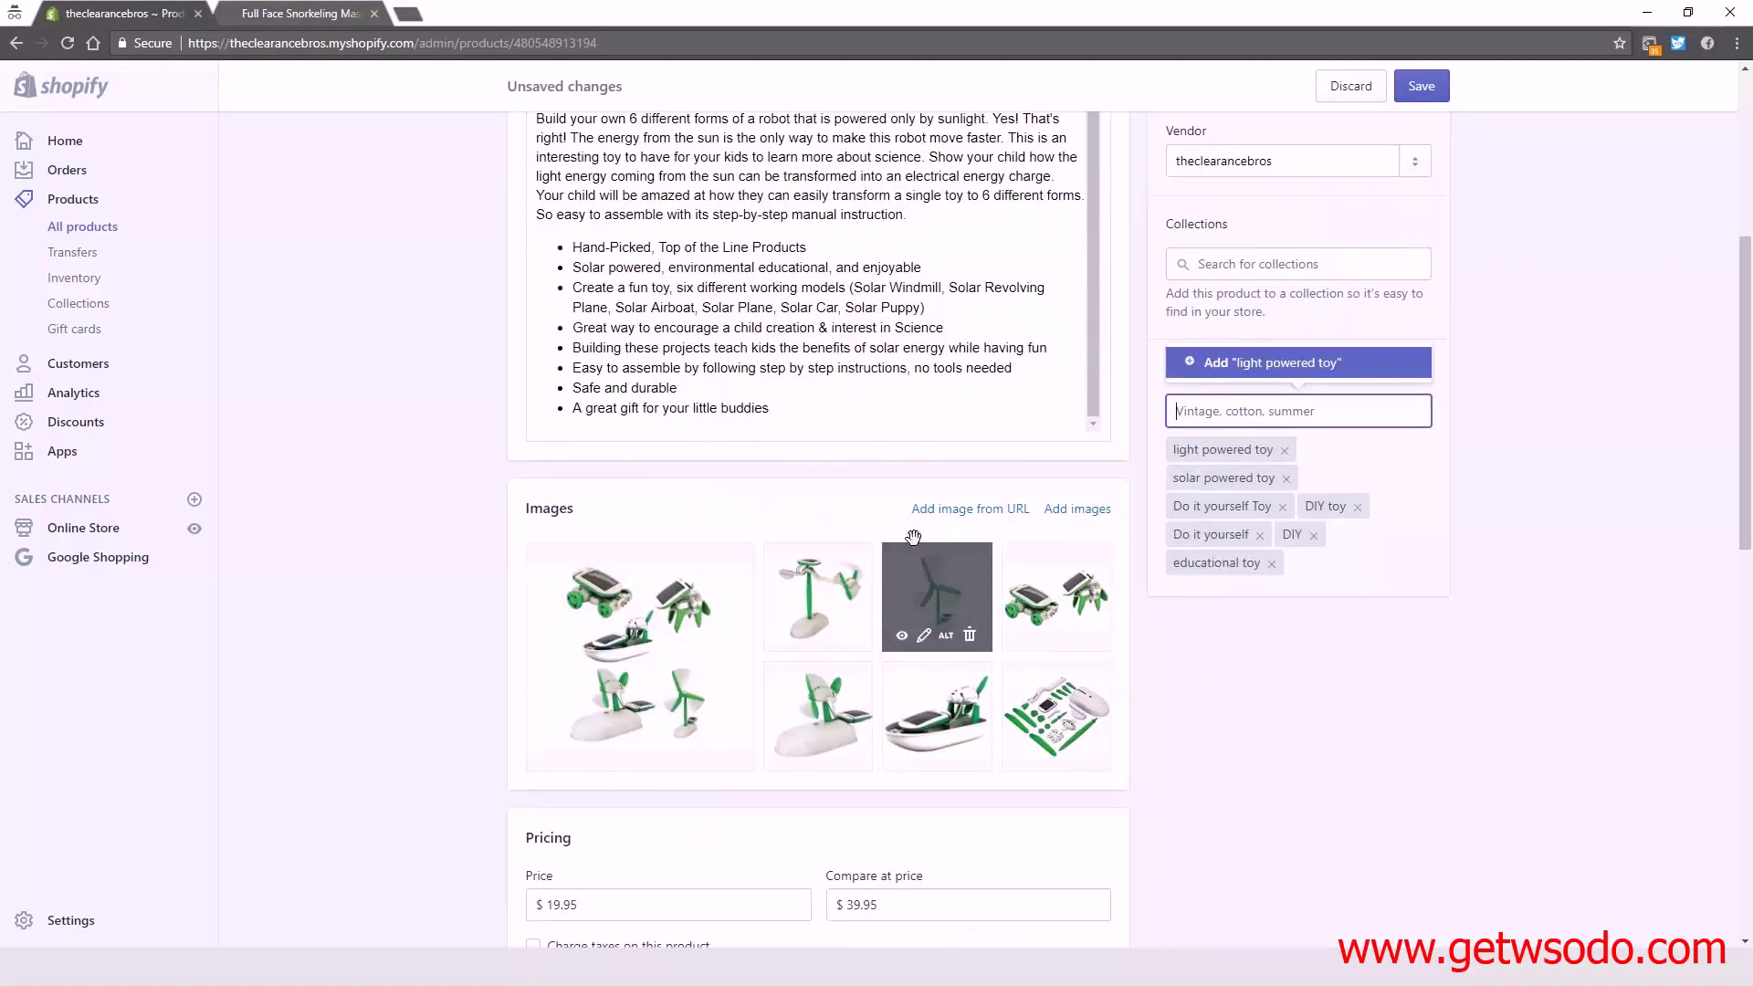
scroll(927, 558, up, 2)
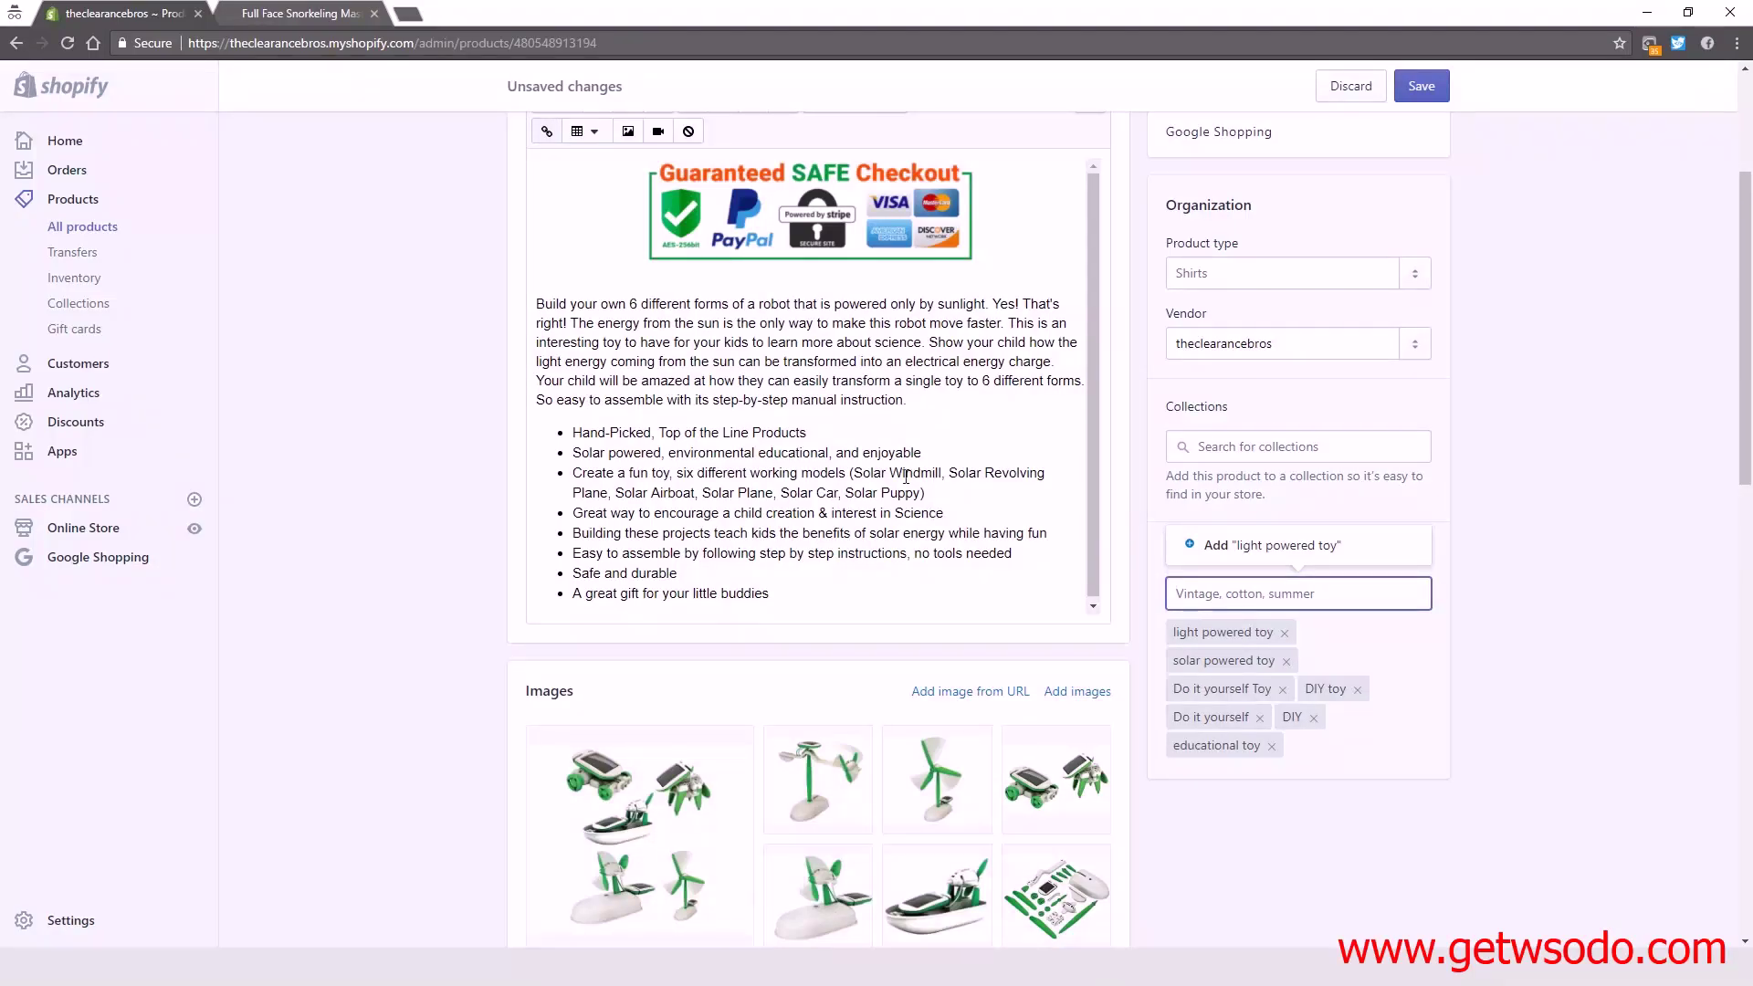
drag(921, 493, 573, 495)
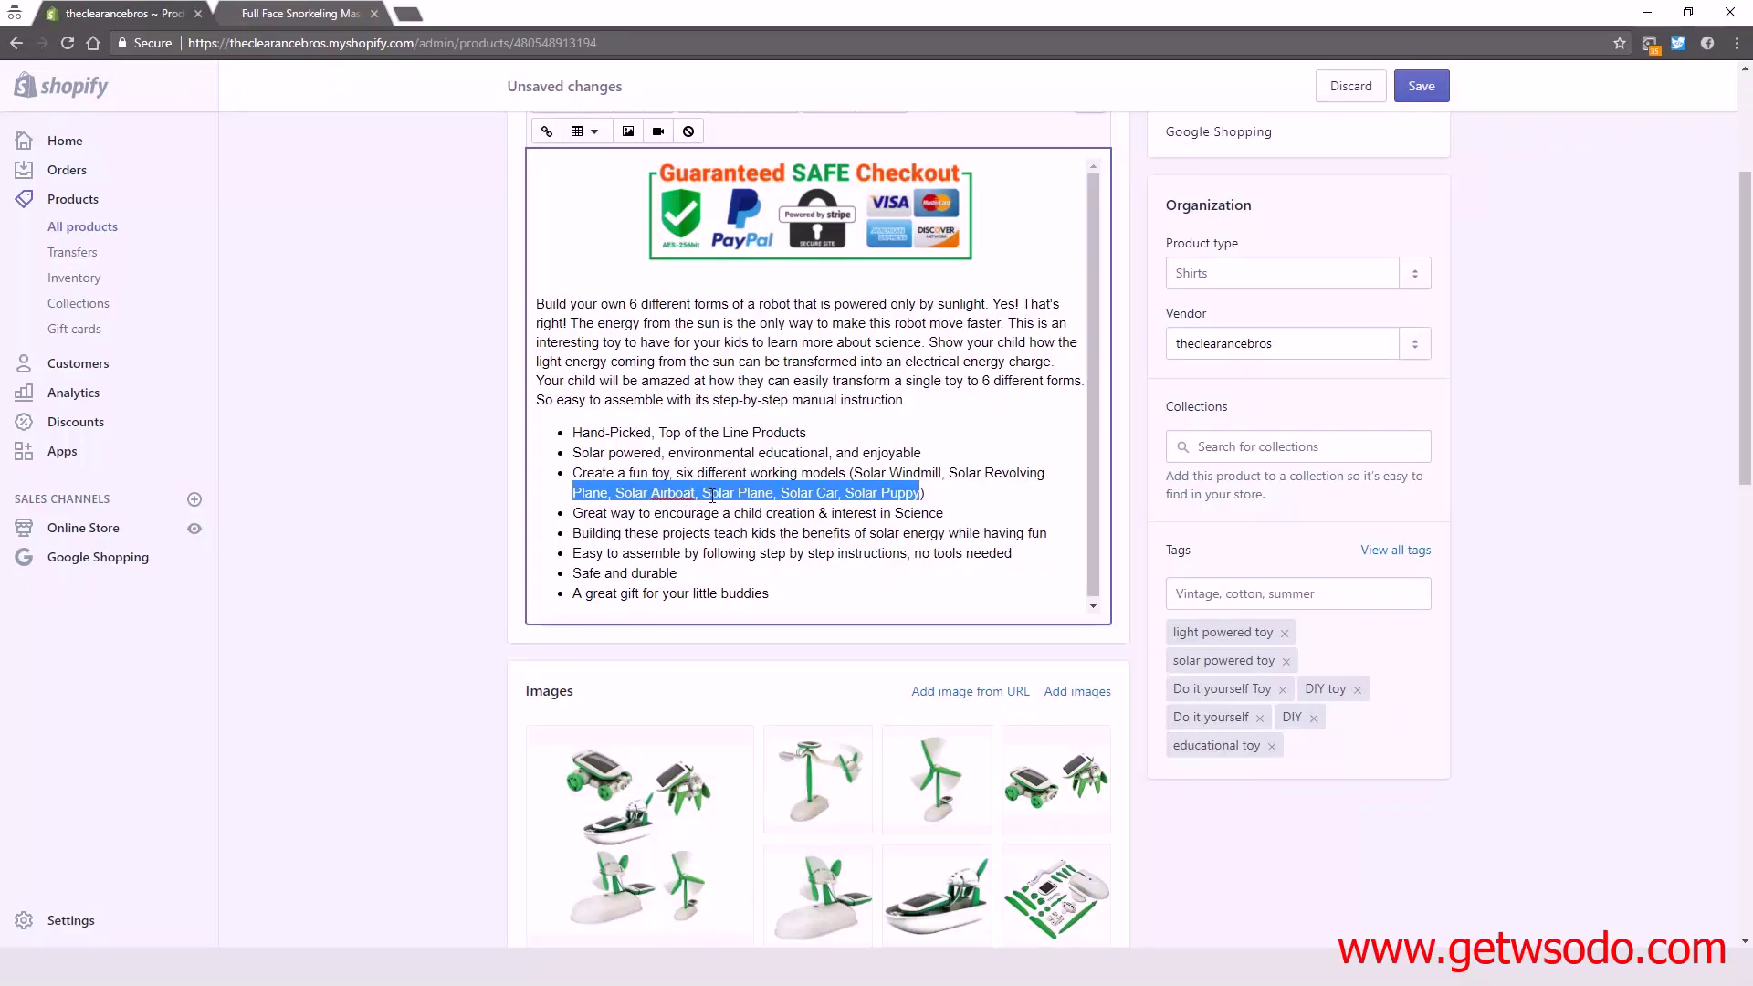
scroll(912, 645, down, 4)
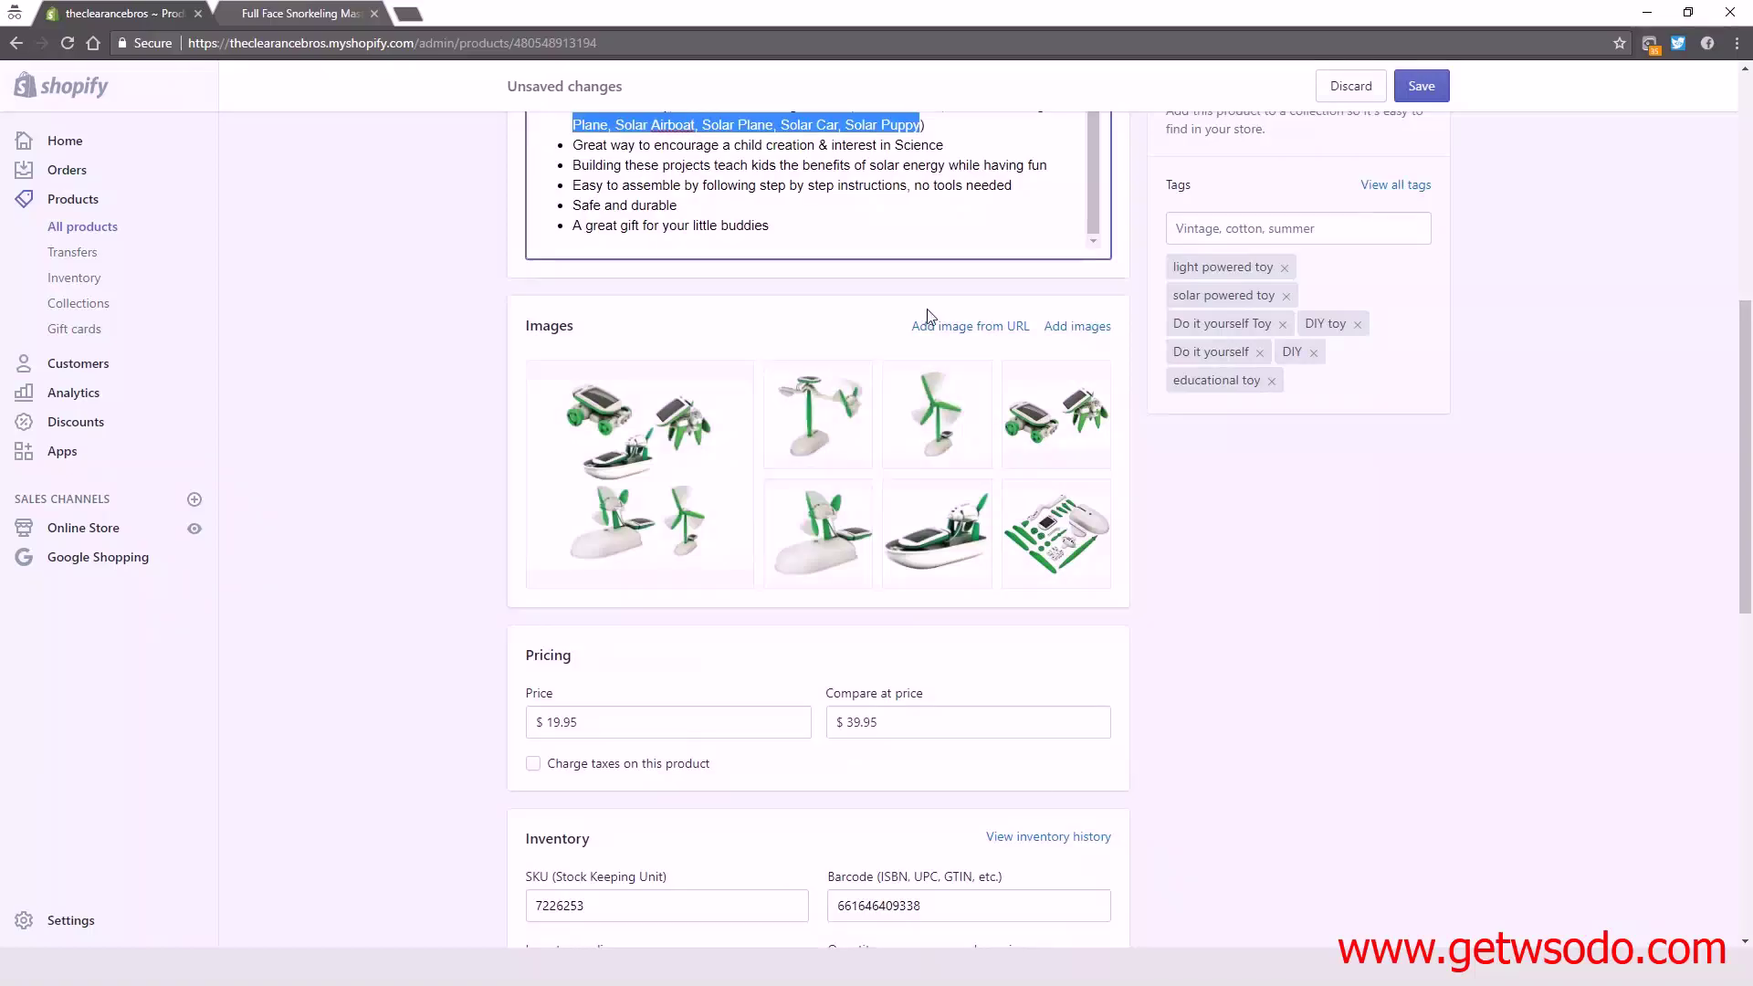
scroll(1032, 539, up, 4)
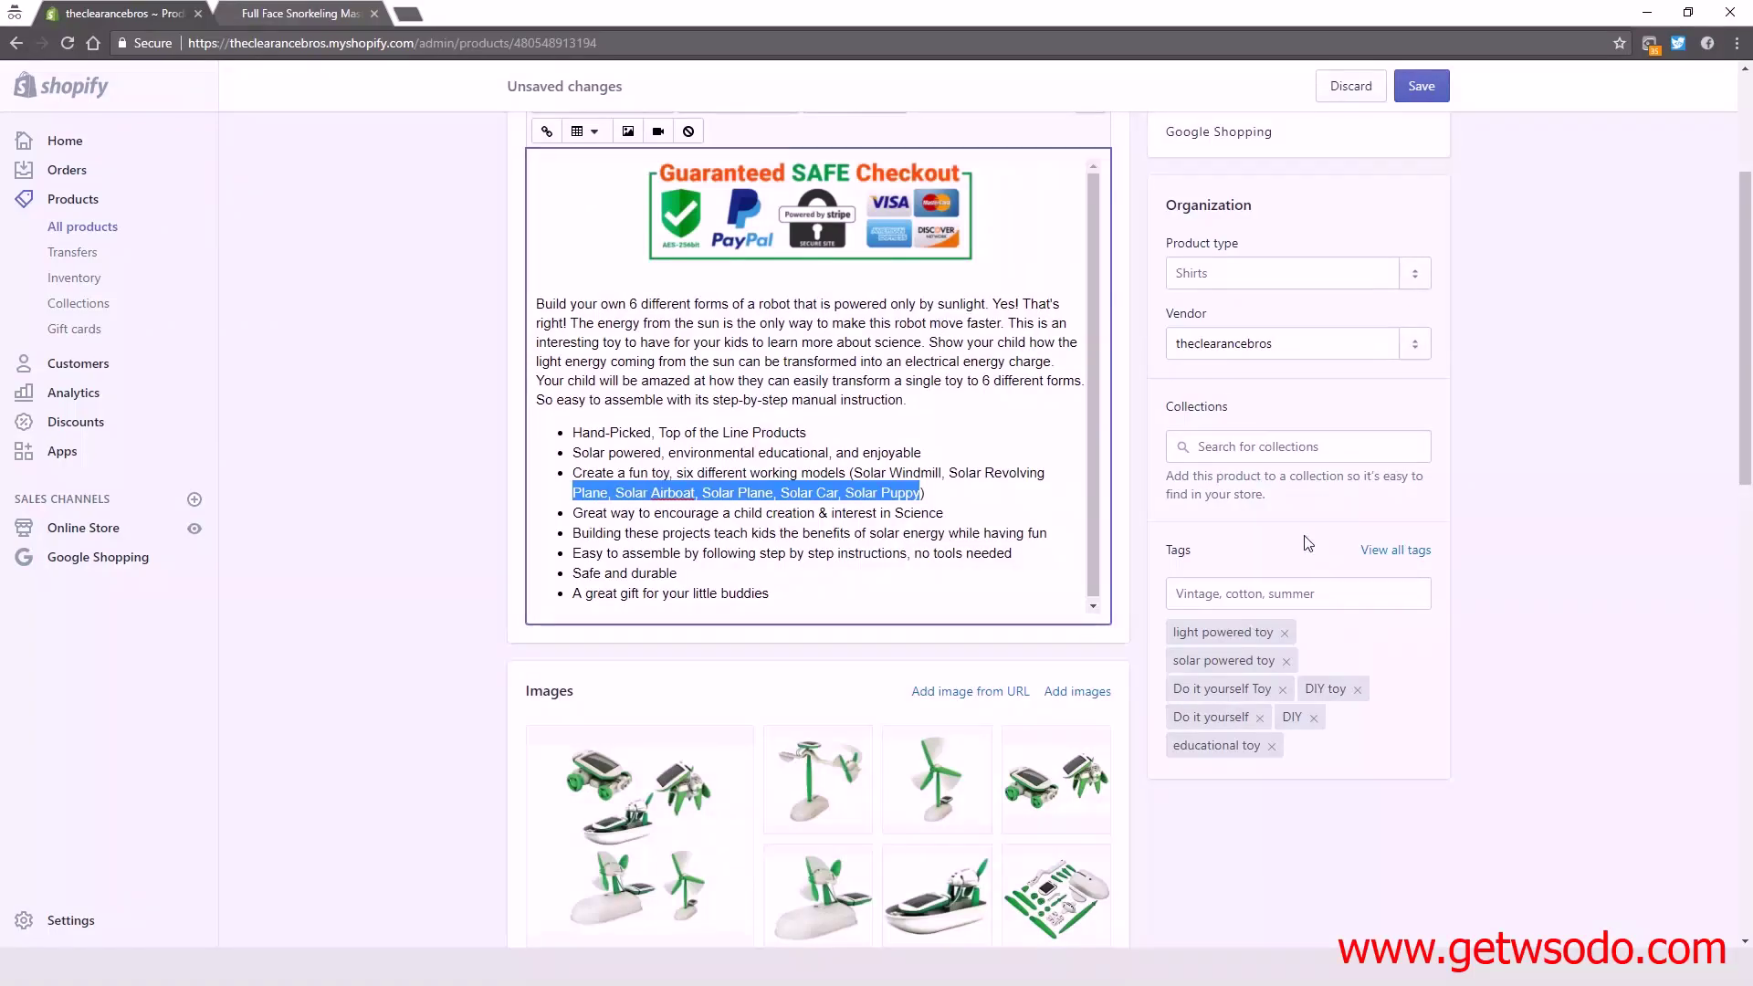
click(1245, 603)
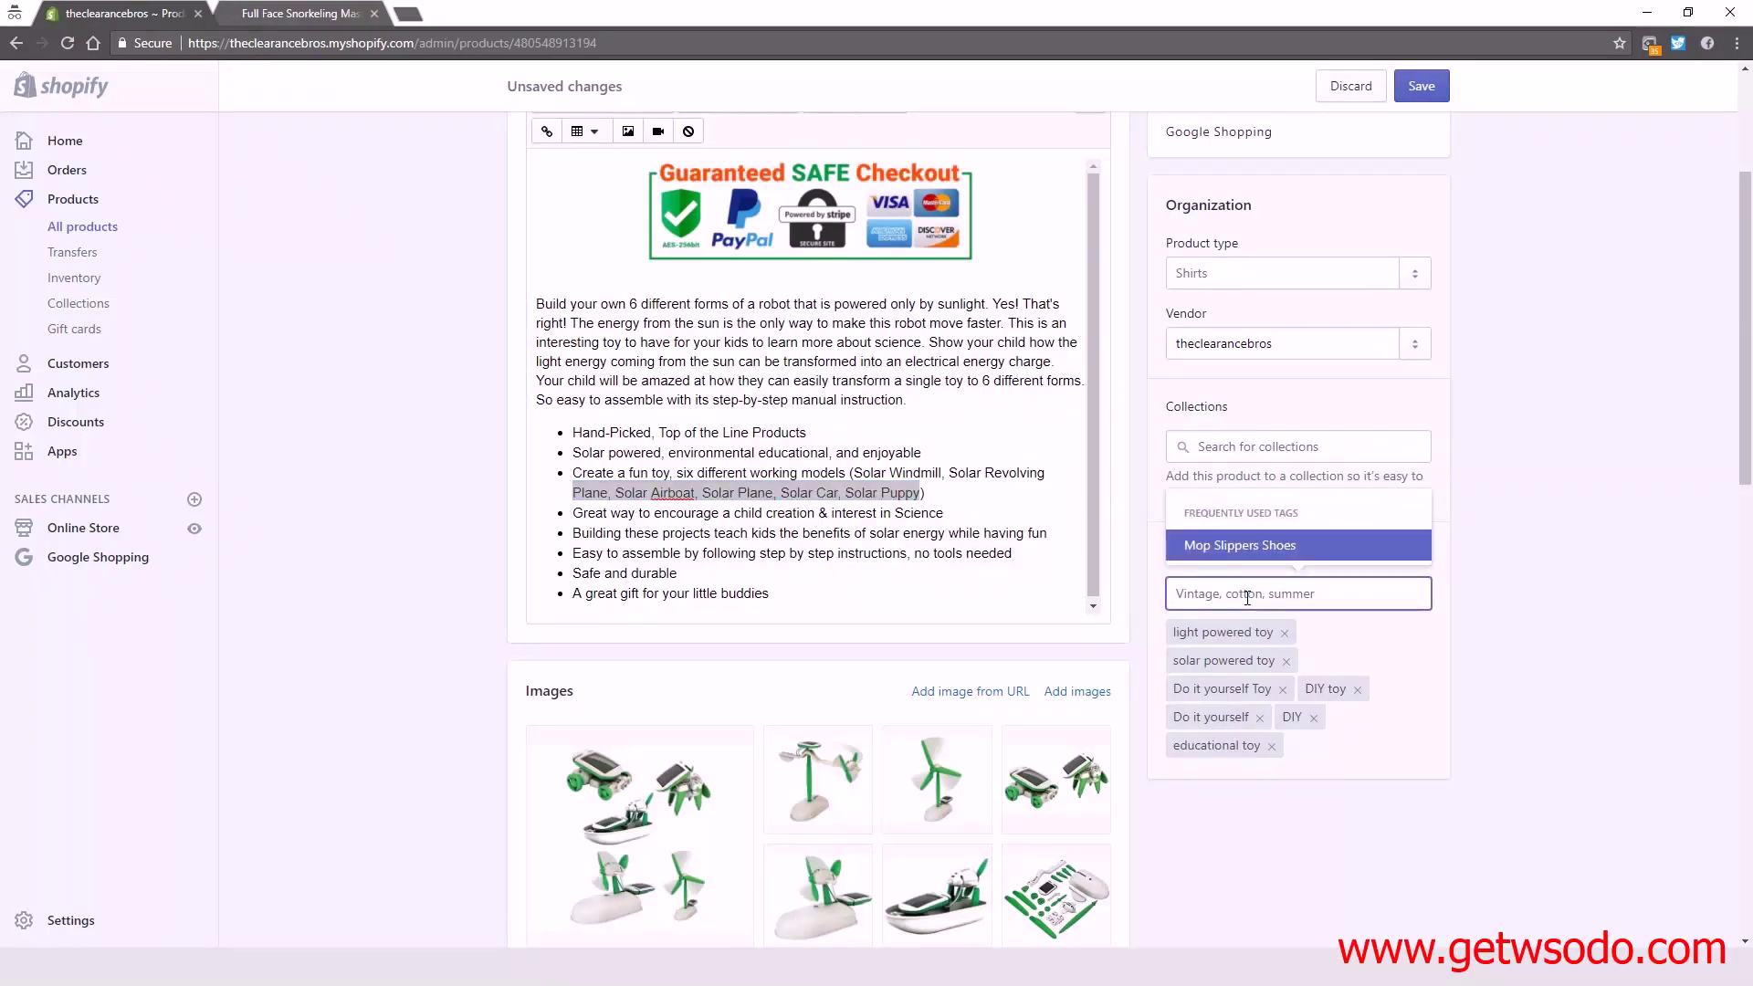
text(Toy)
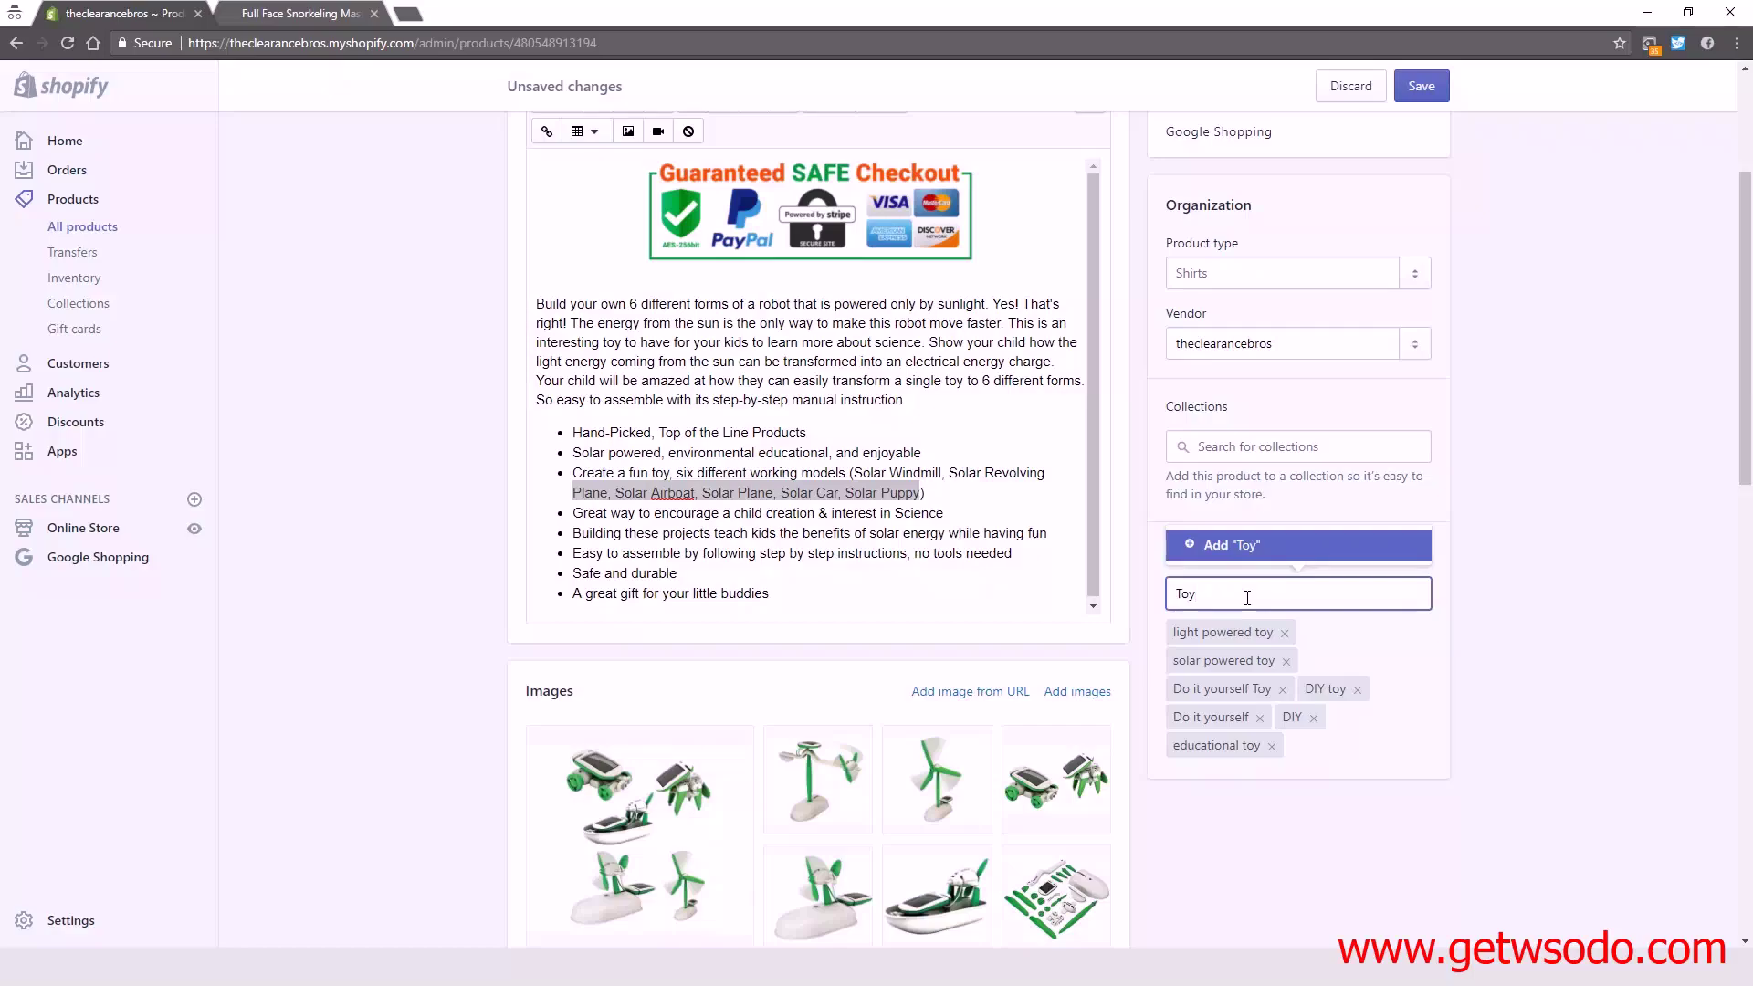
key(Return)
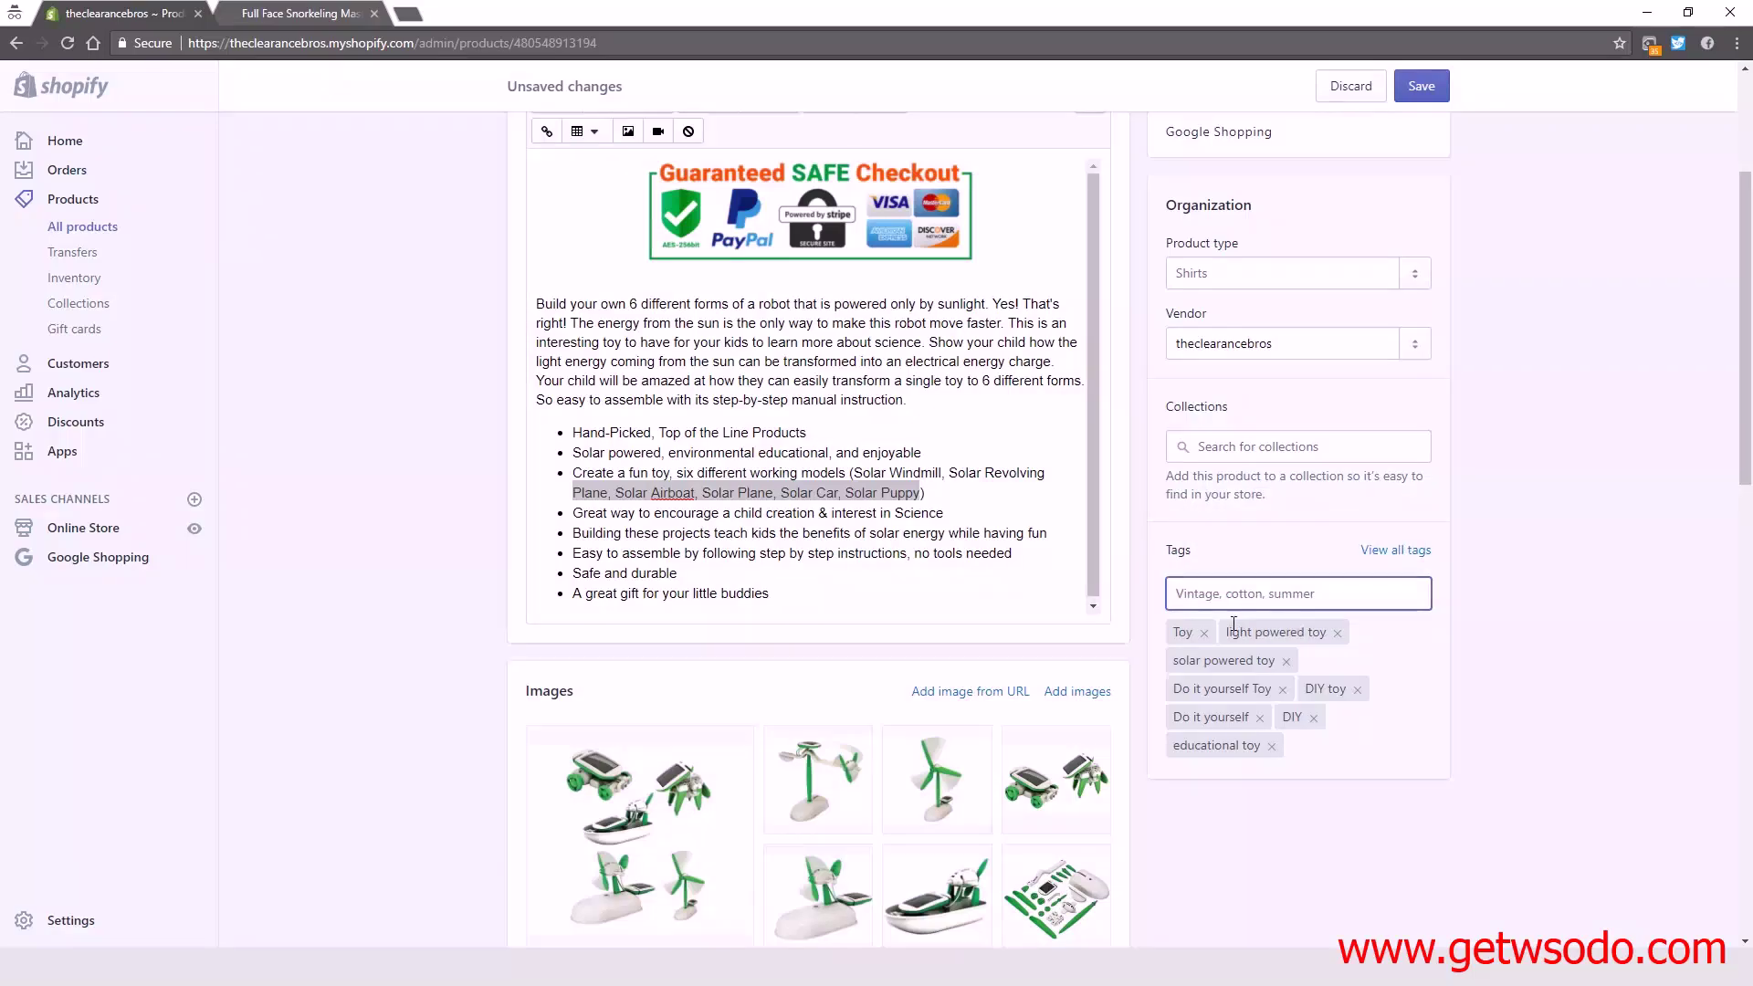
Add the tag "Children toys" to the solar robot product and save the product.
scroll(1233, 623, up, 3)
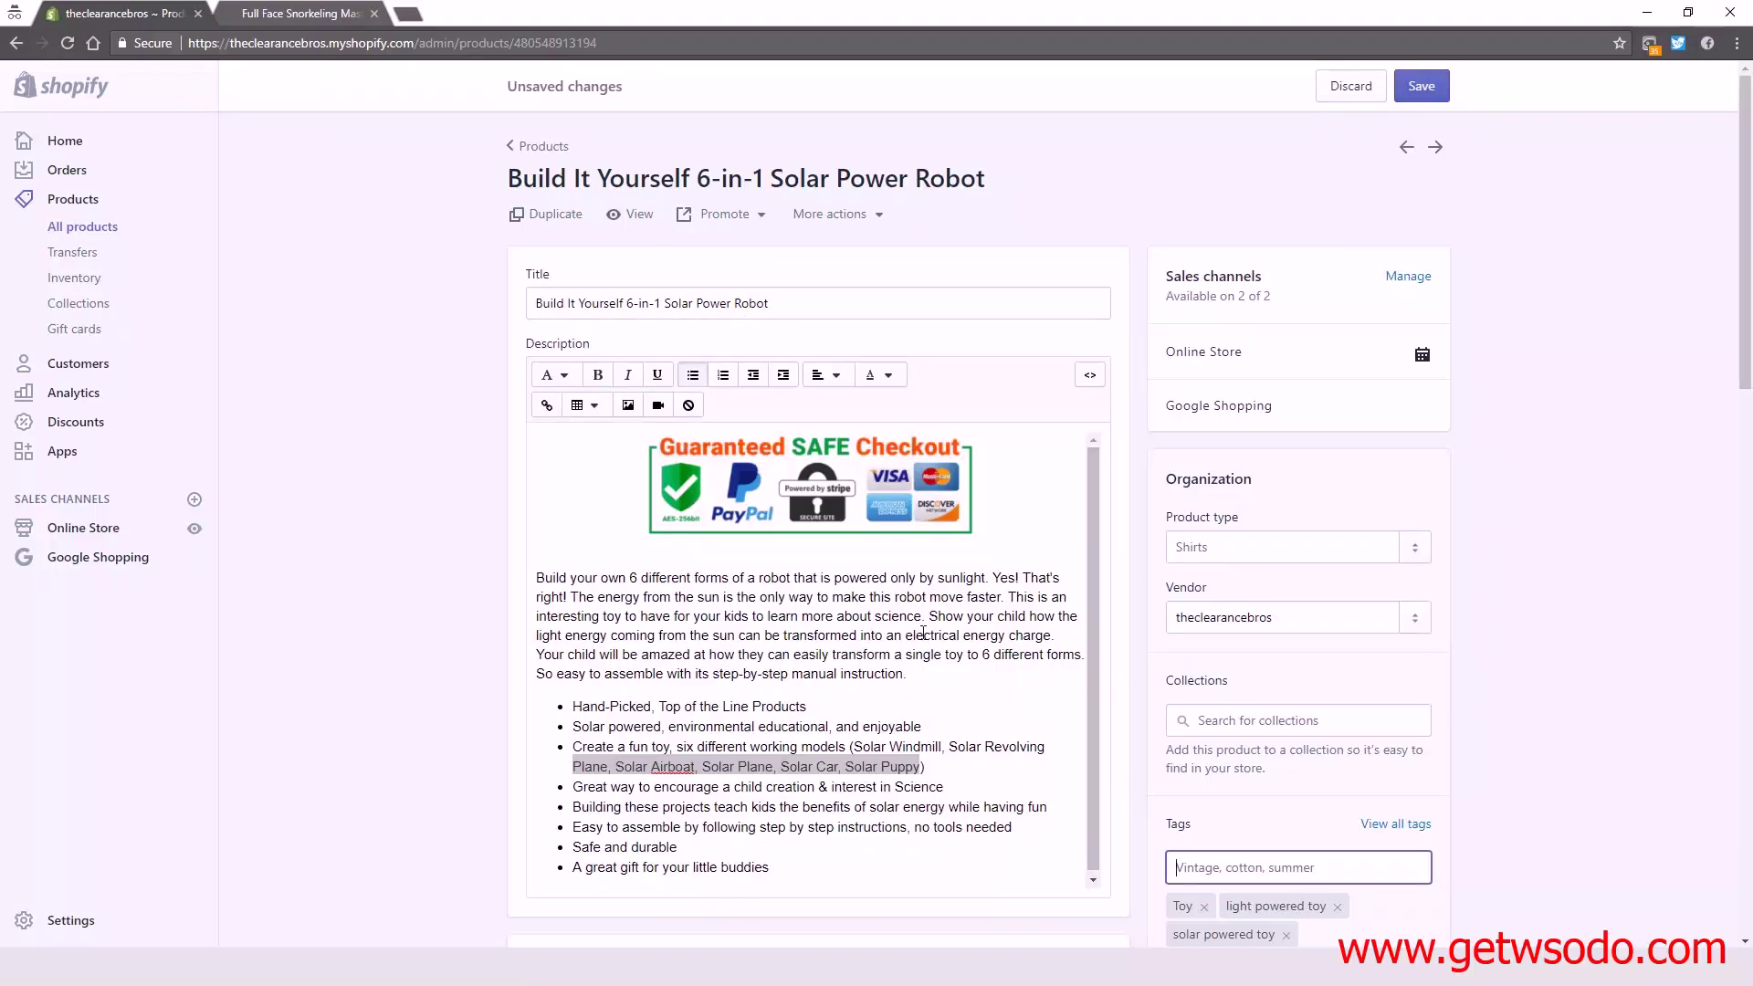
scroll(844, 602, down, 1)
scroll(950, 688, down, 5)
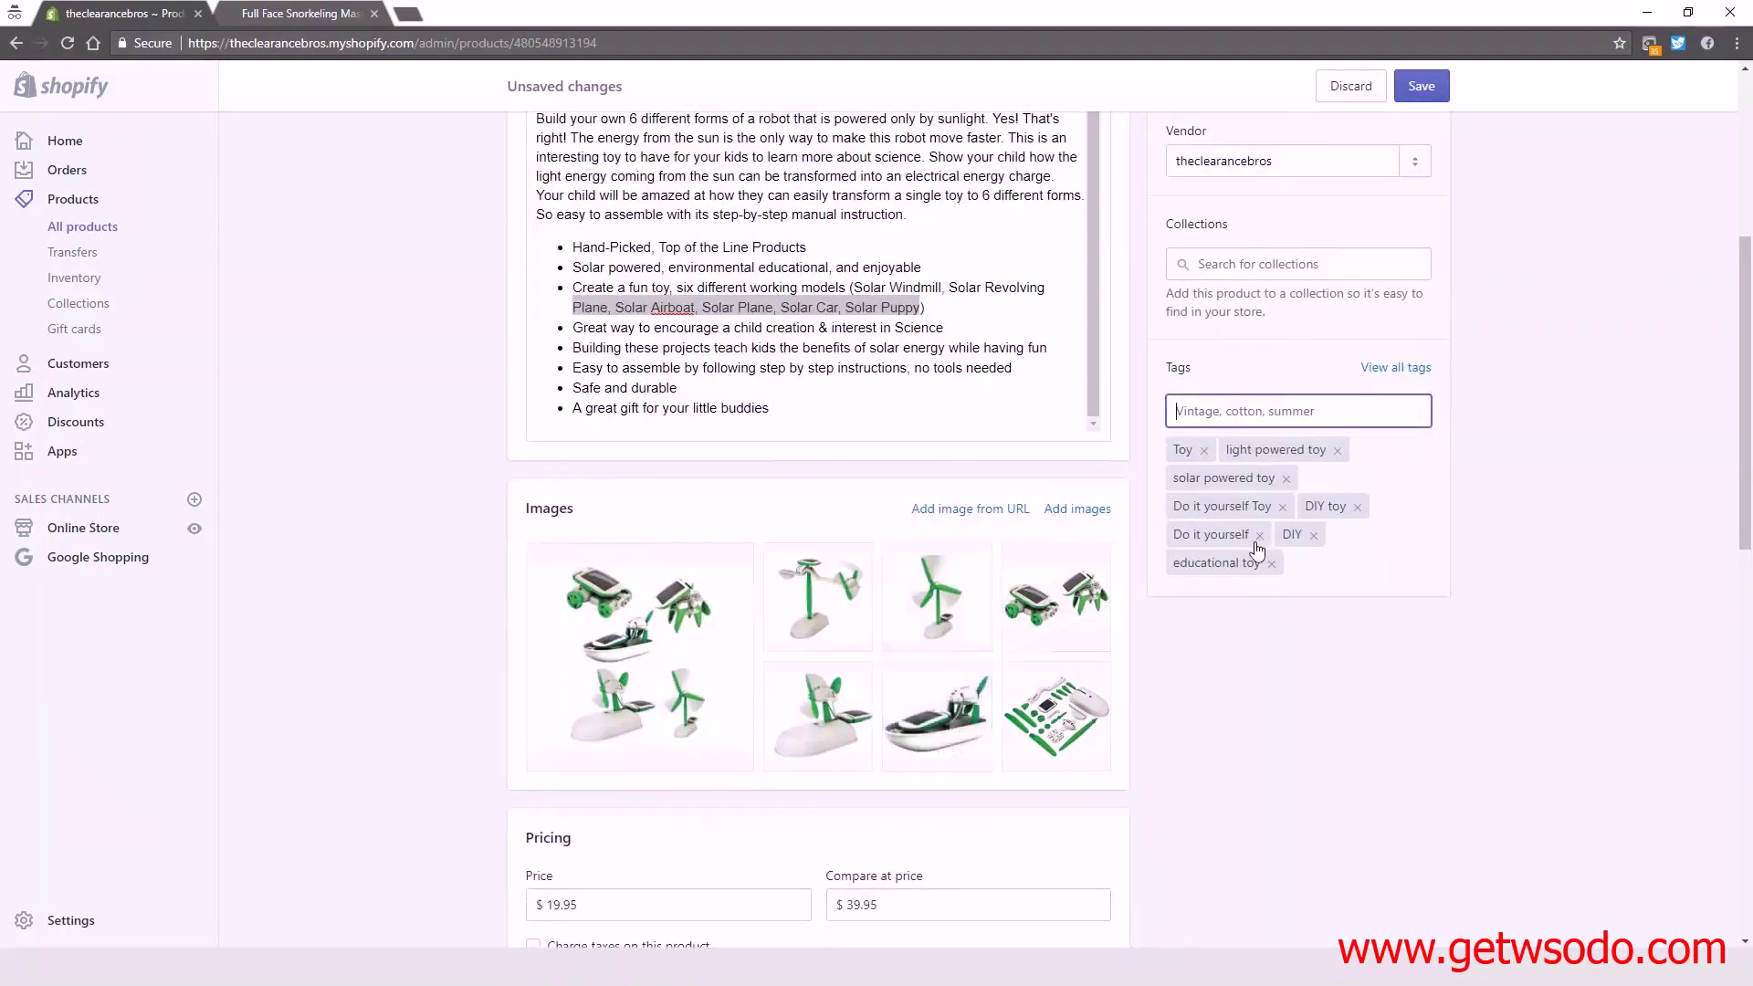
scroll(990, 407, up, 1)
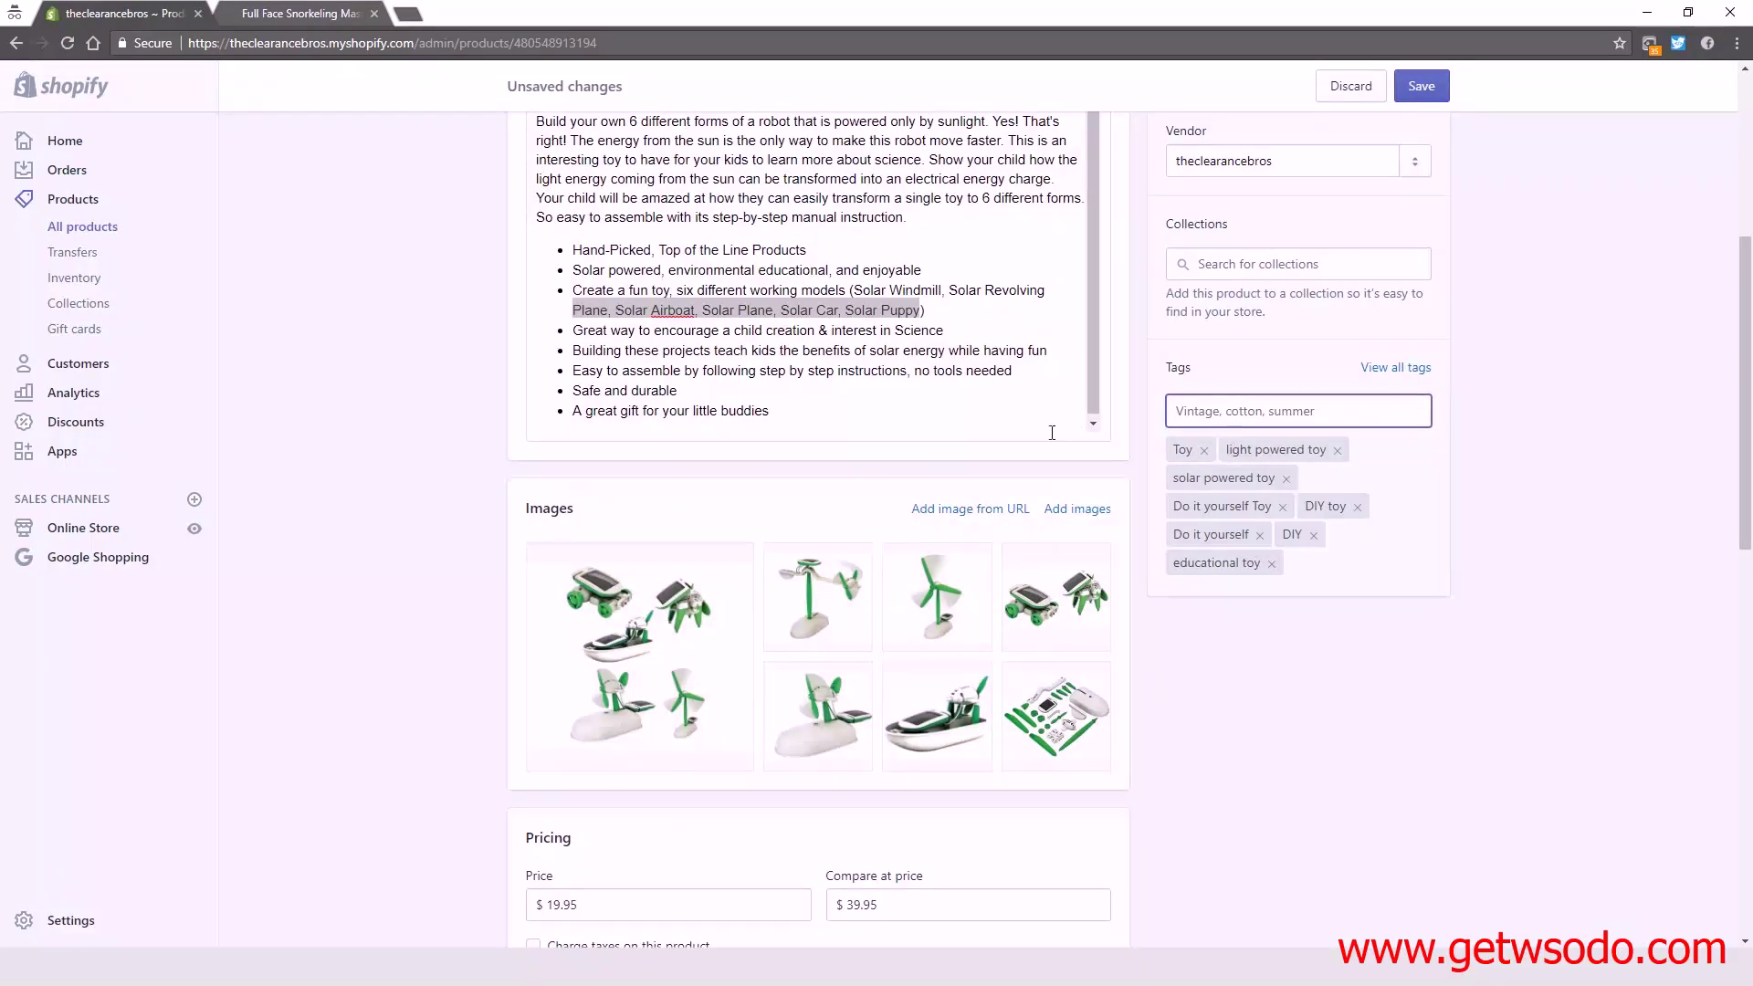
scroll(972, 411, up, 3)
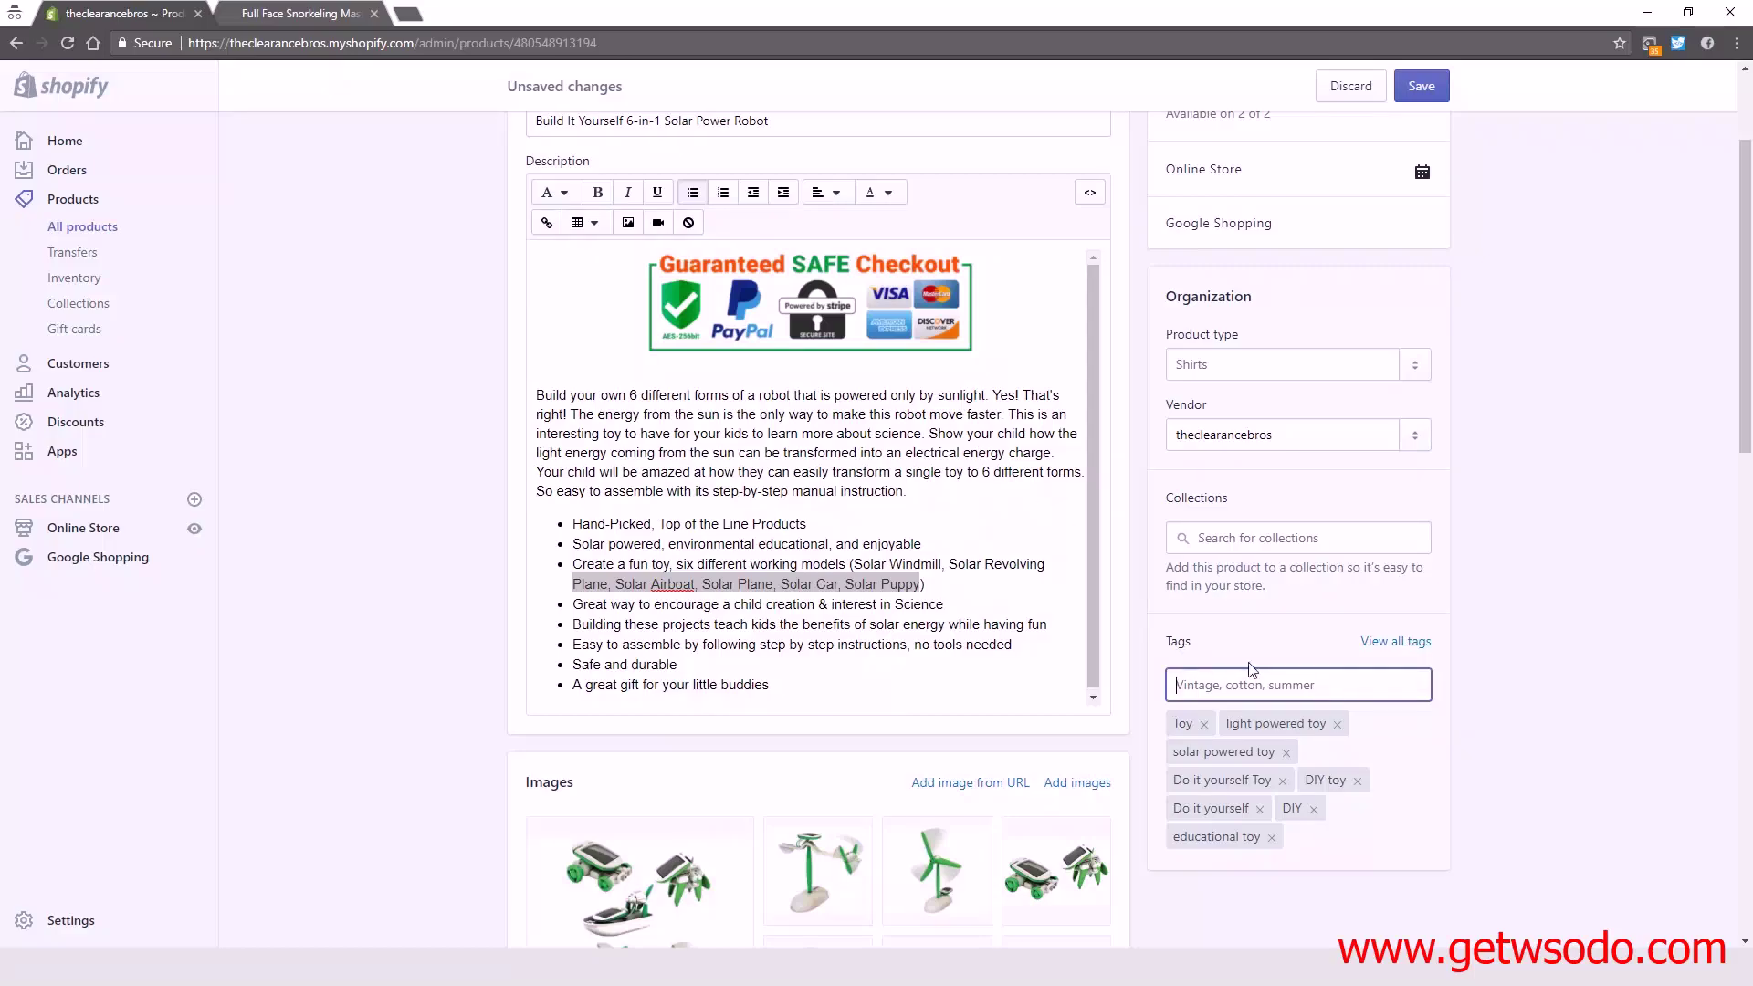
text(Chi)
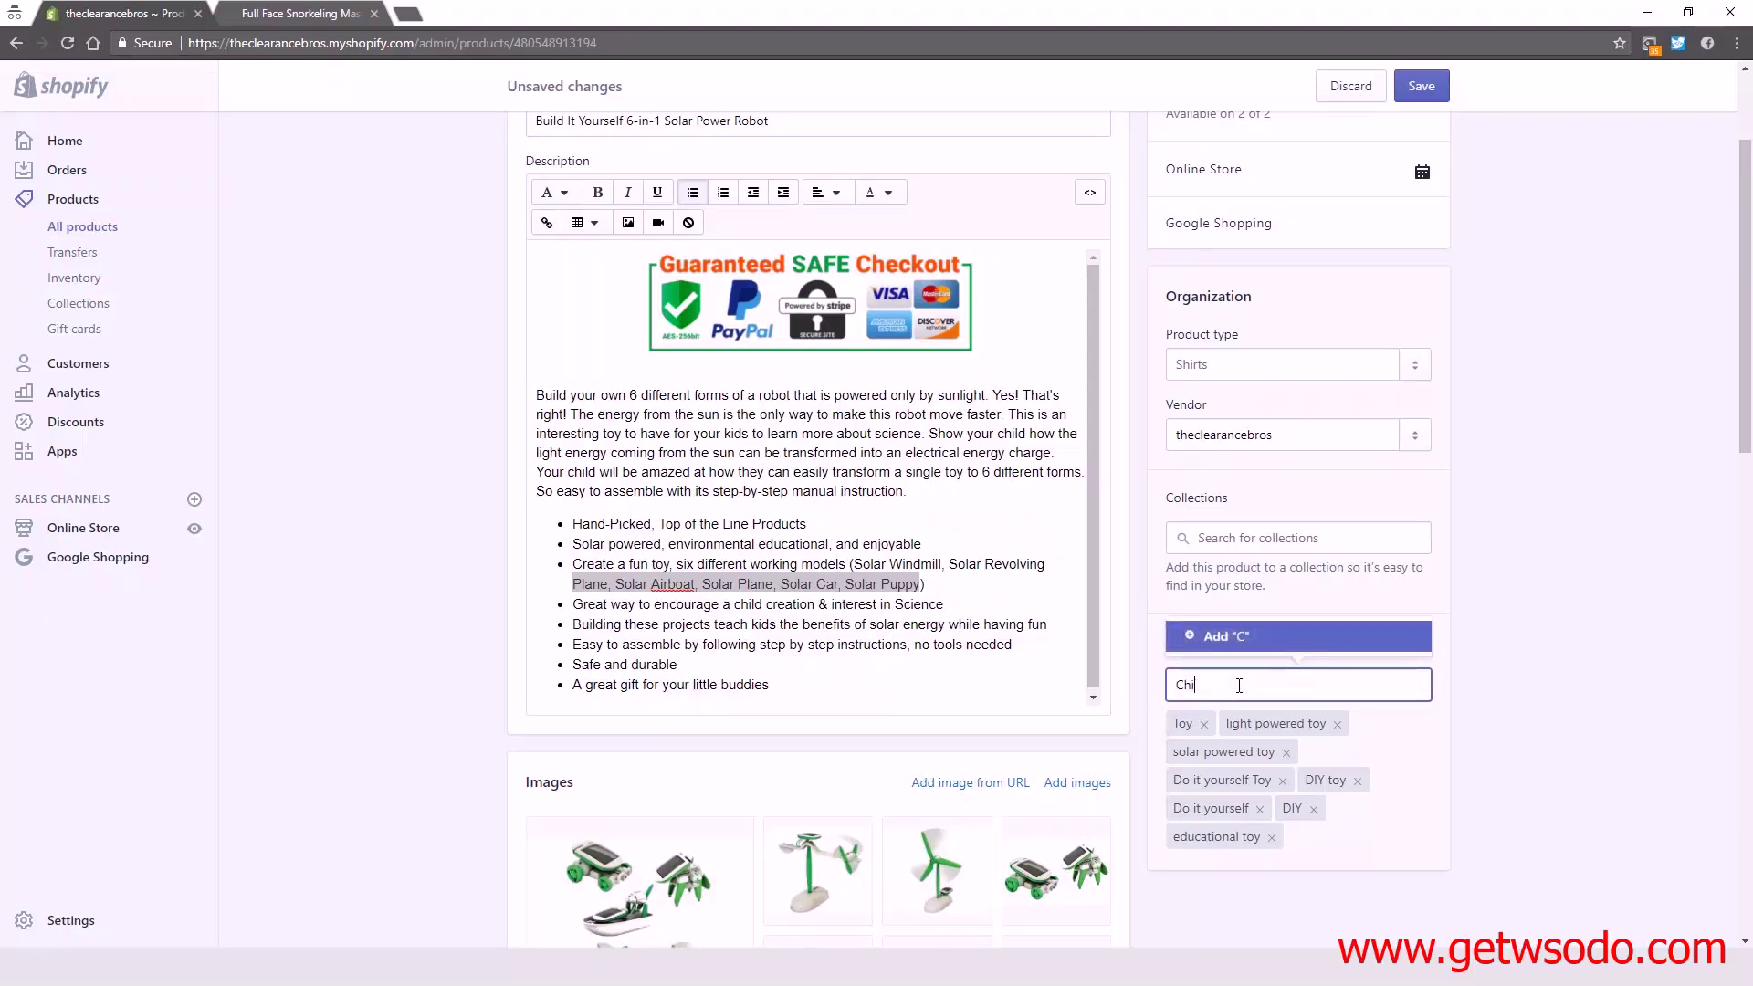
text(ldren toys)
key(Return)
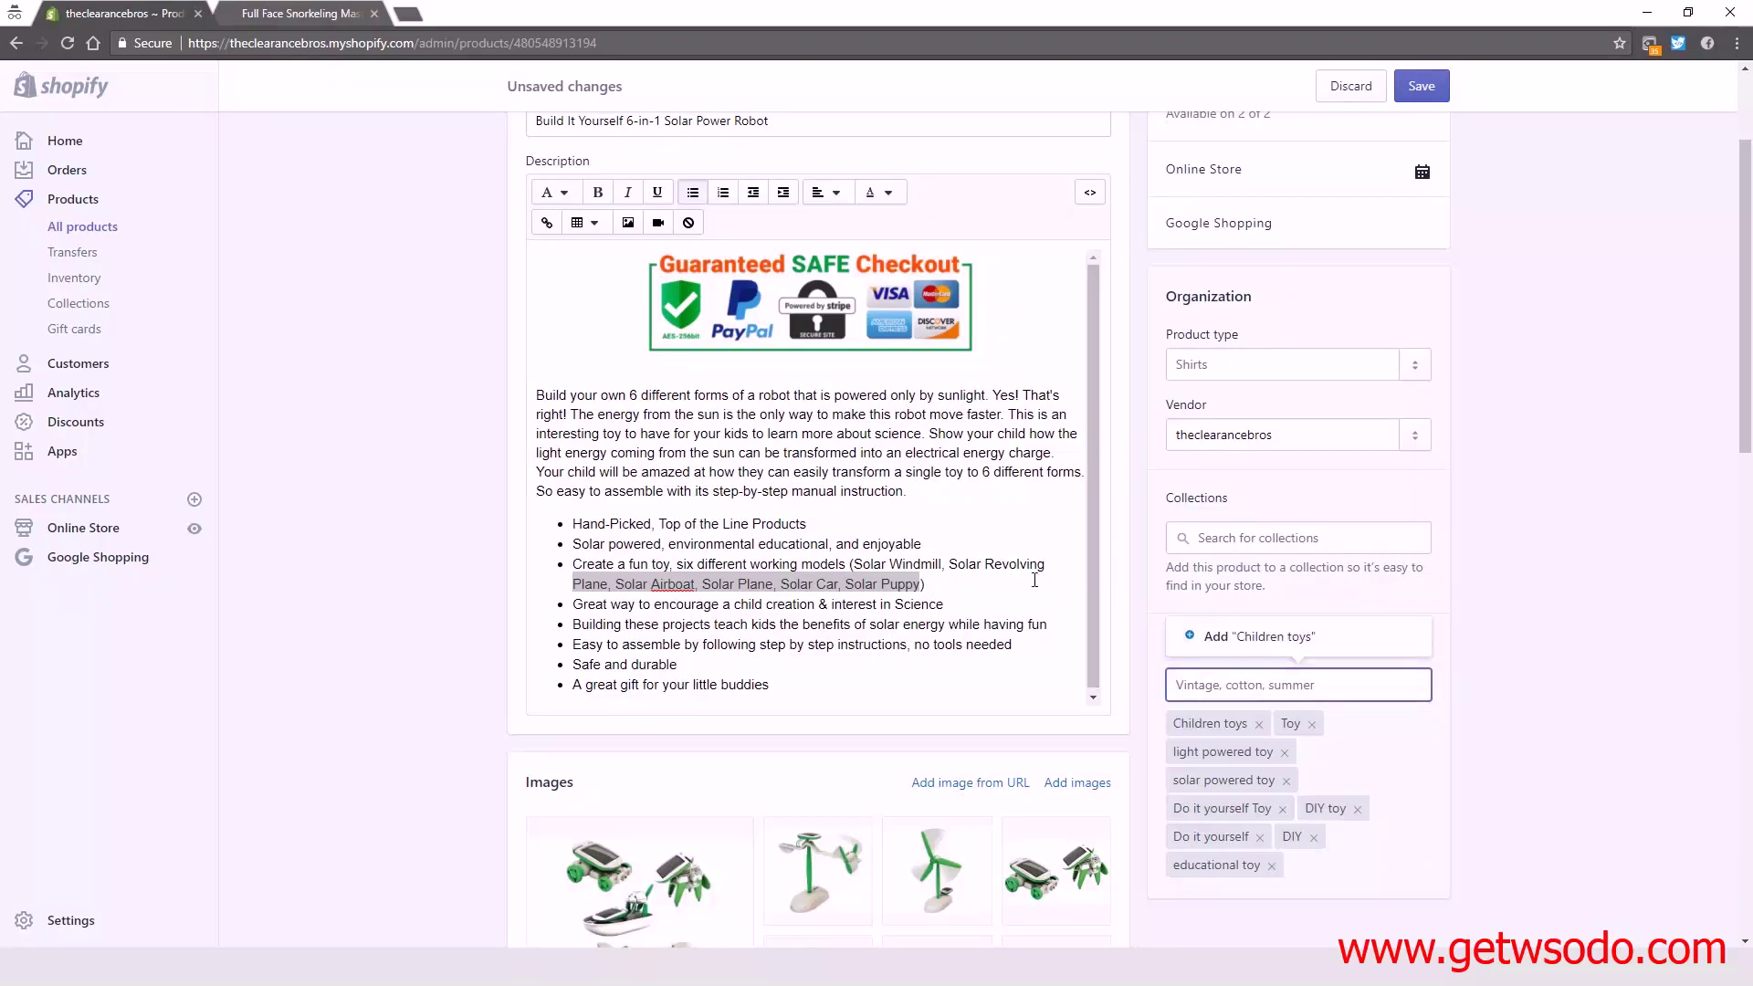
click(1426, 85)
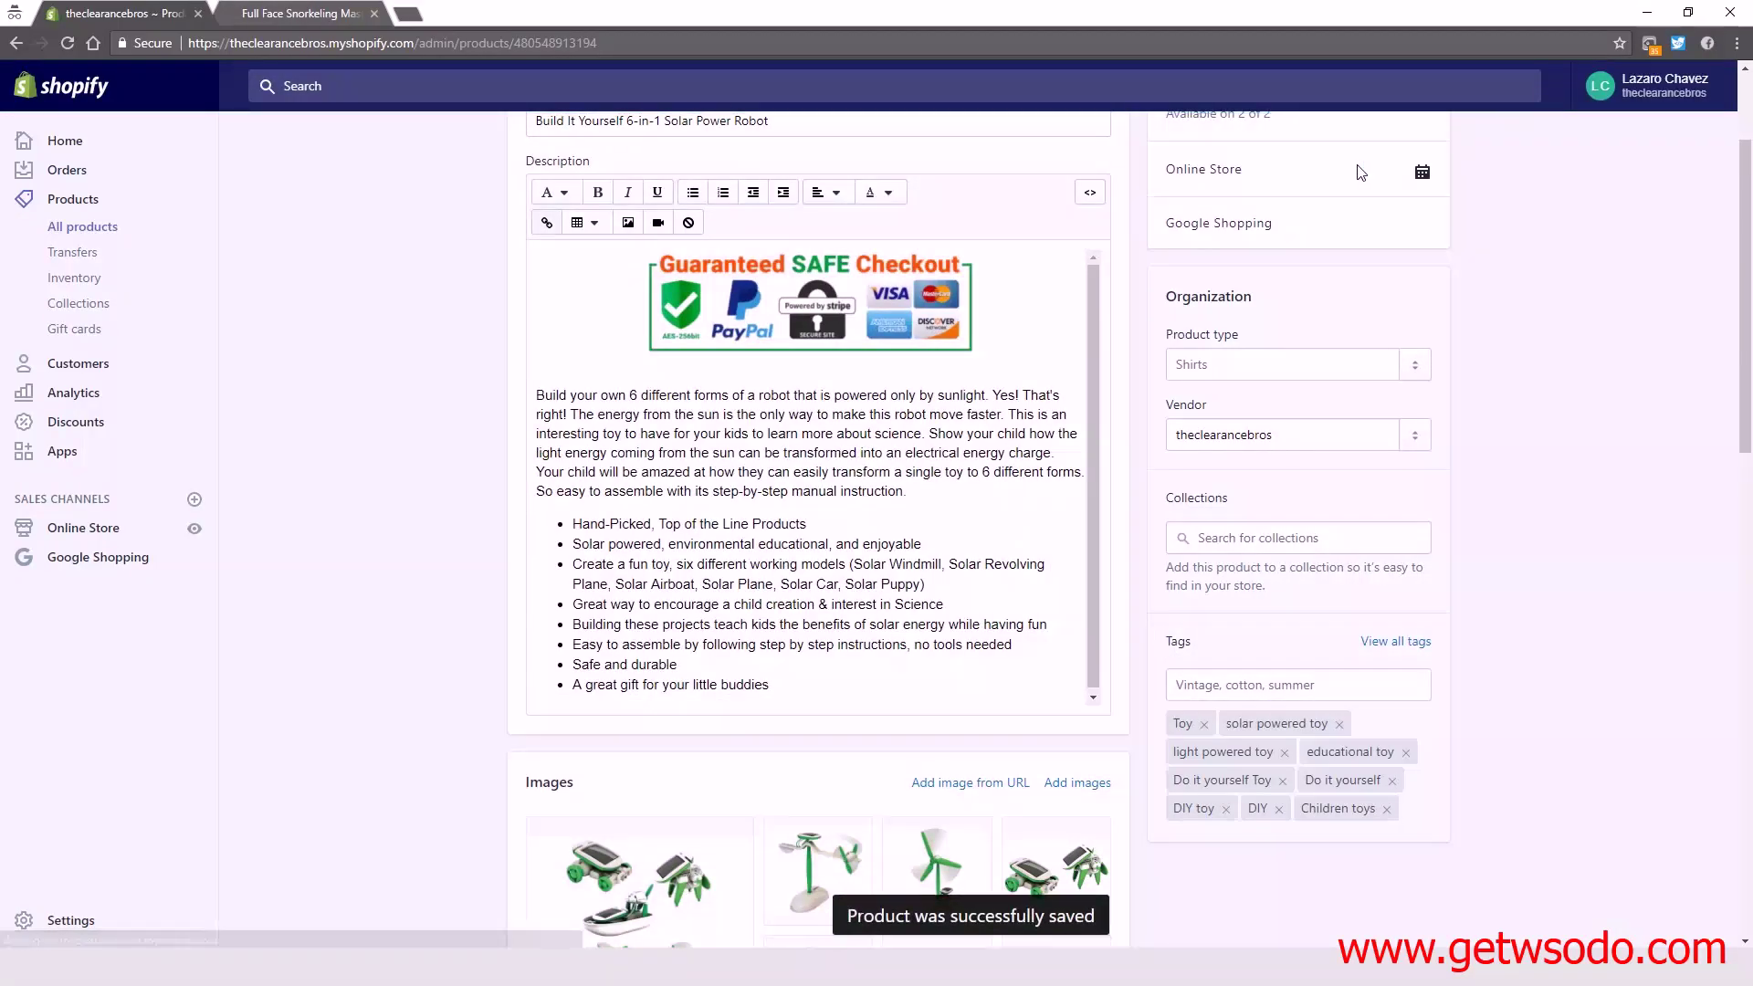
Review the solar robot's full description text against its saved tags and its title.
drag(536, 394, 774, 687)
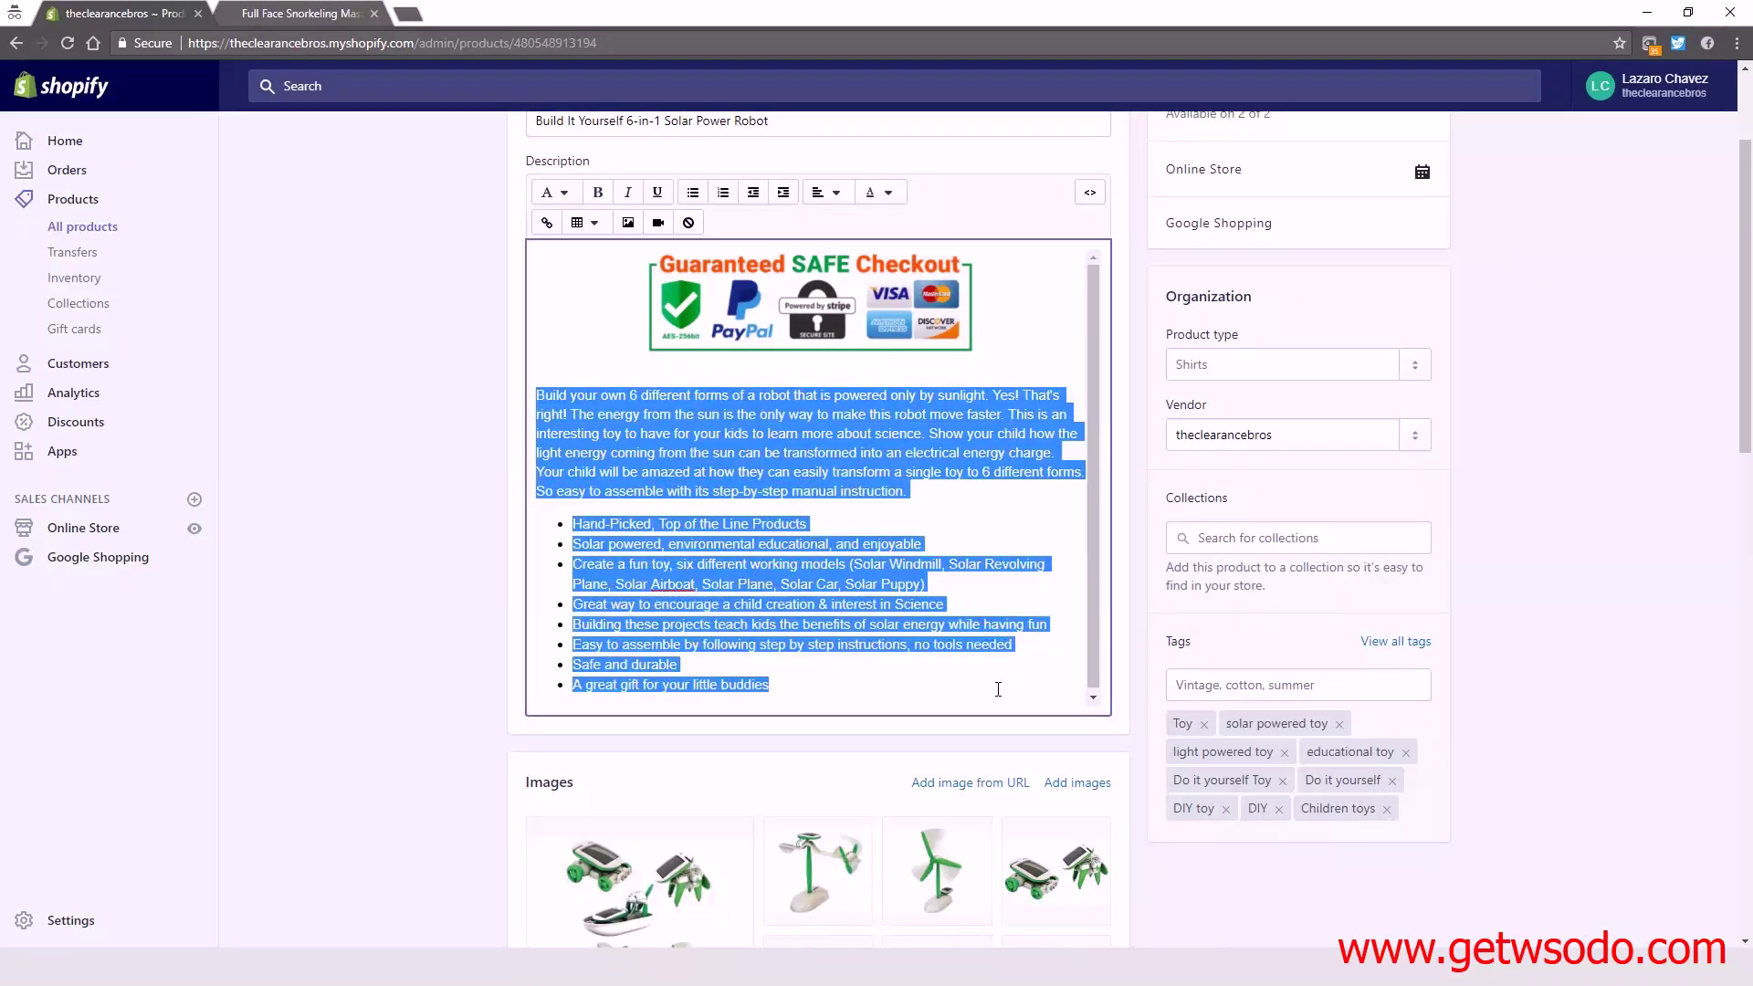
click(1219, 690)
click(1518, 736)
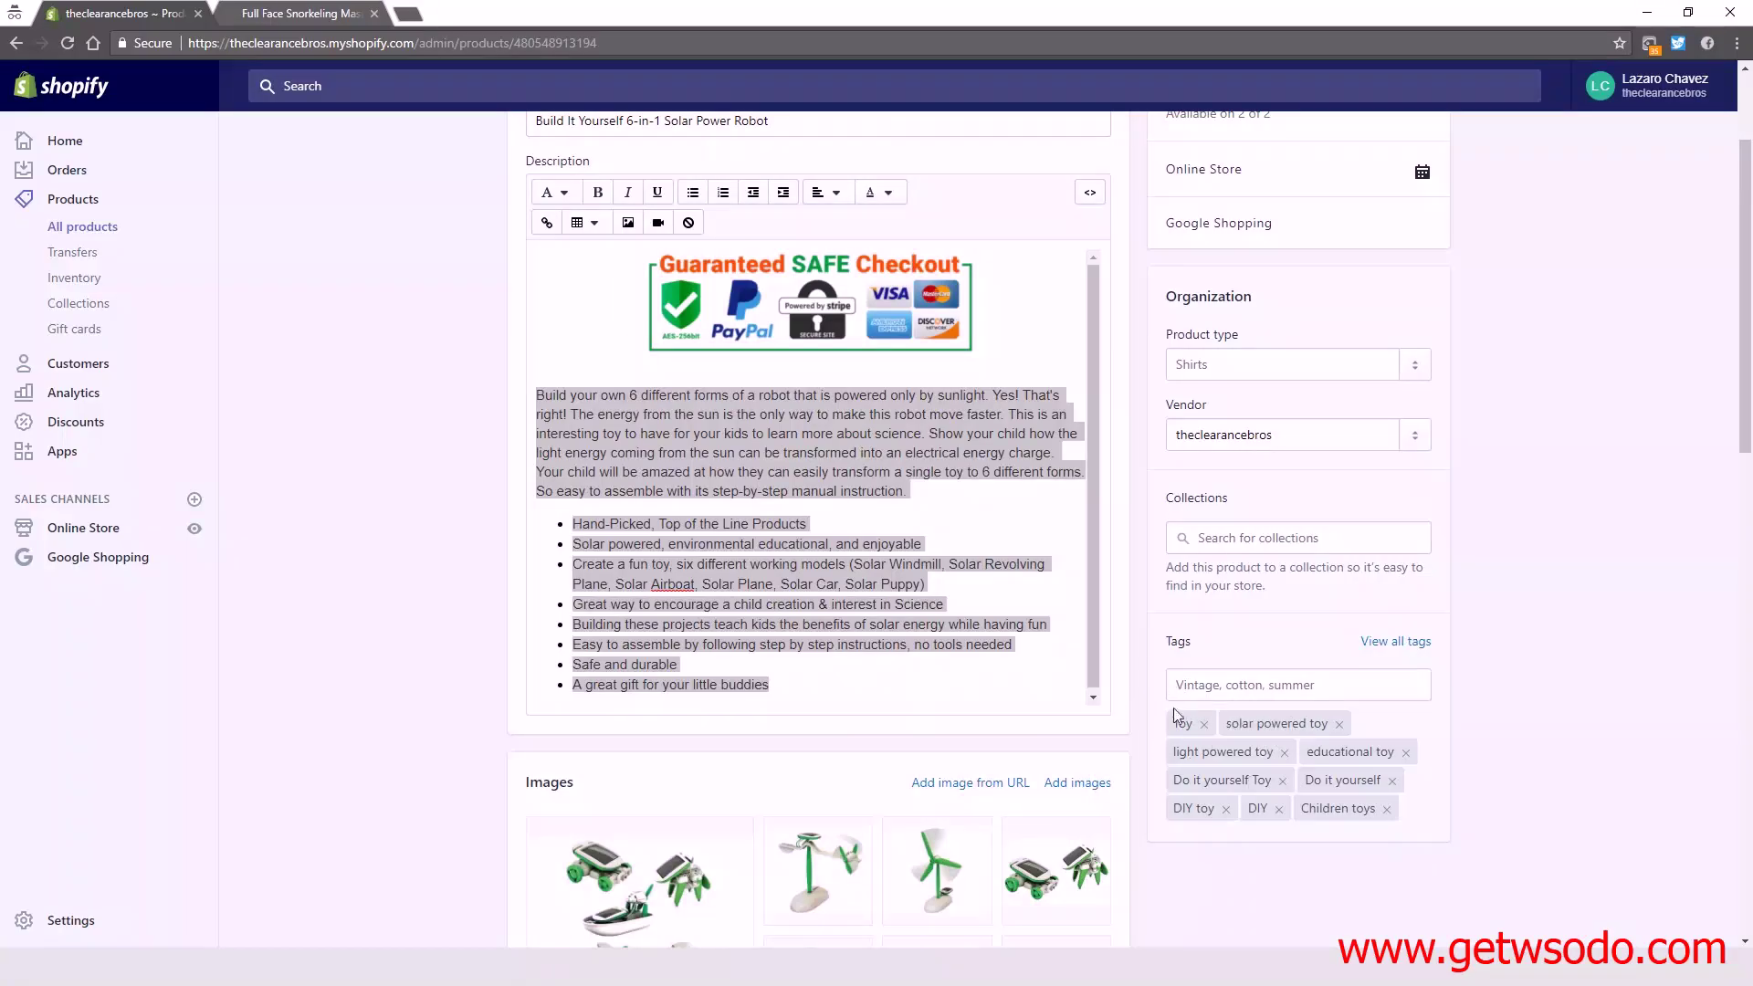
click(1208, 691)
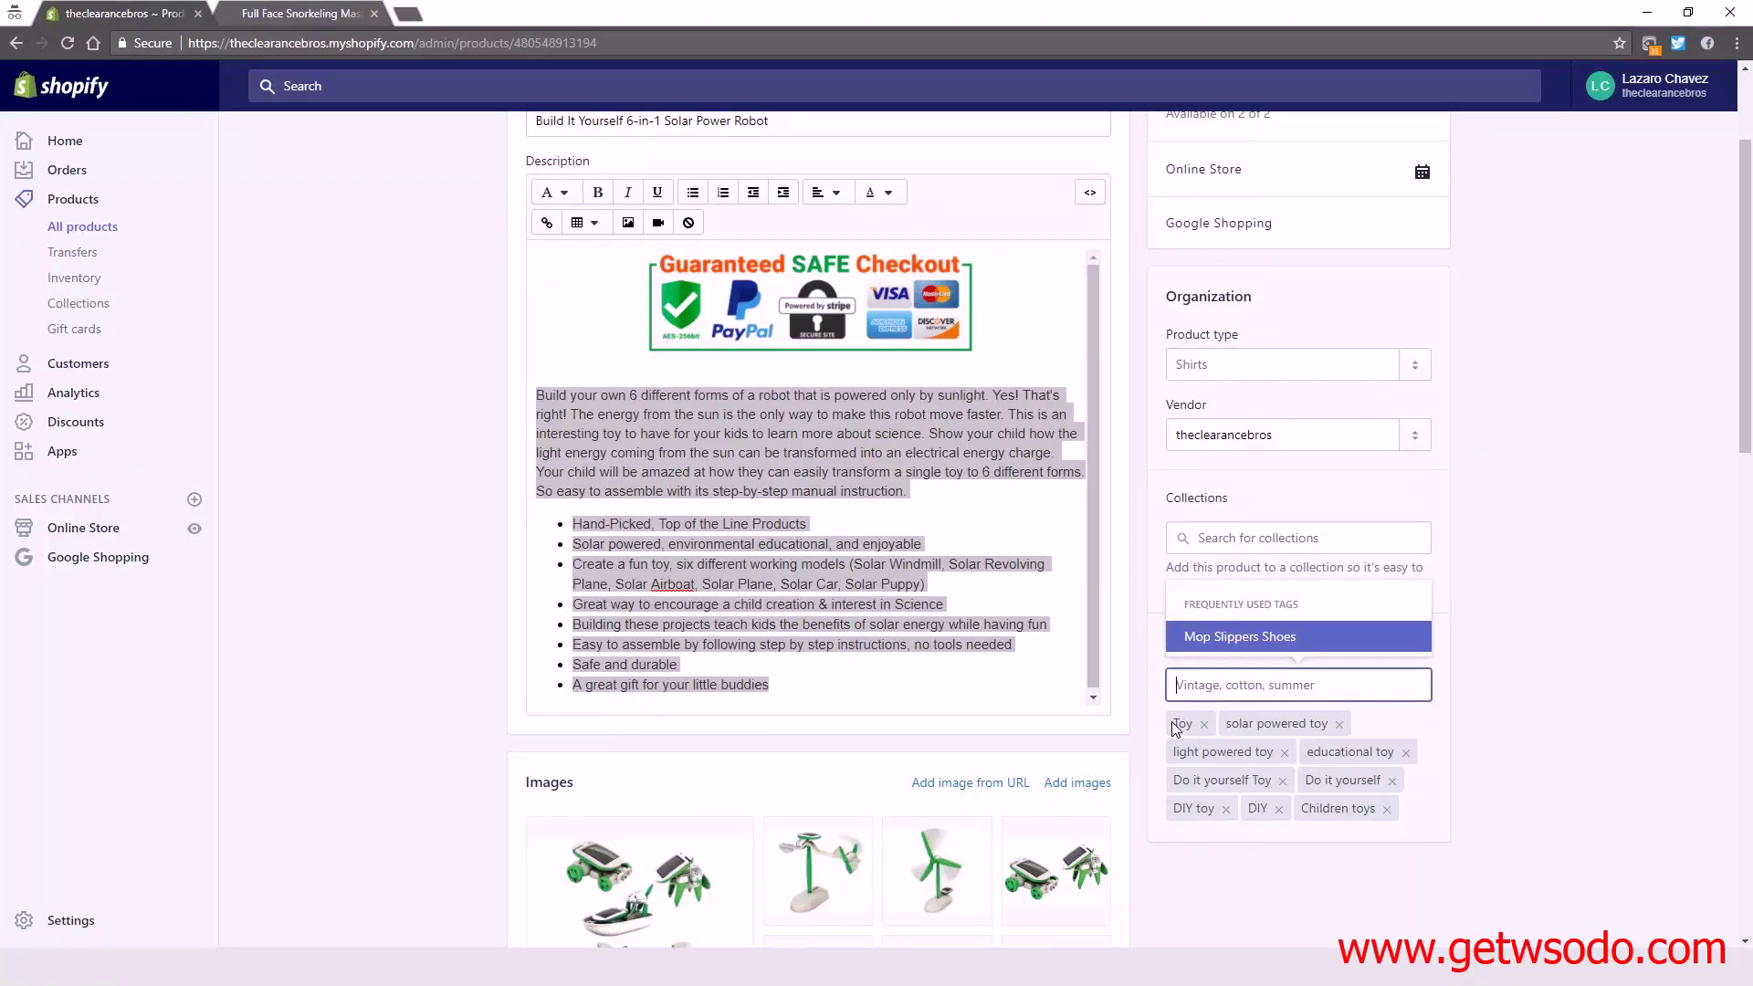
click(1094, 590)
click(822, 512)
scroll(700, 375, up, 2)
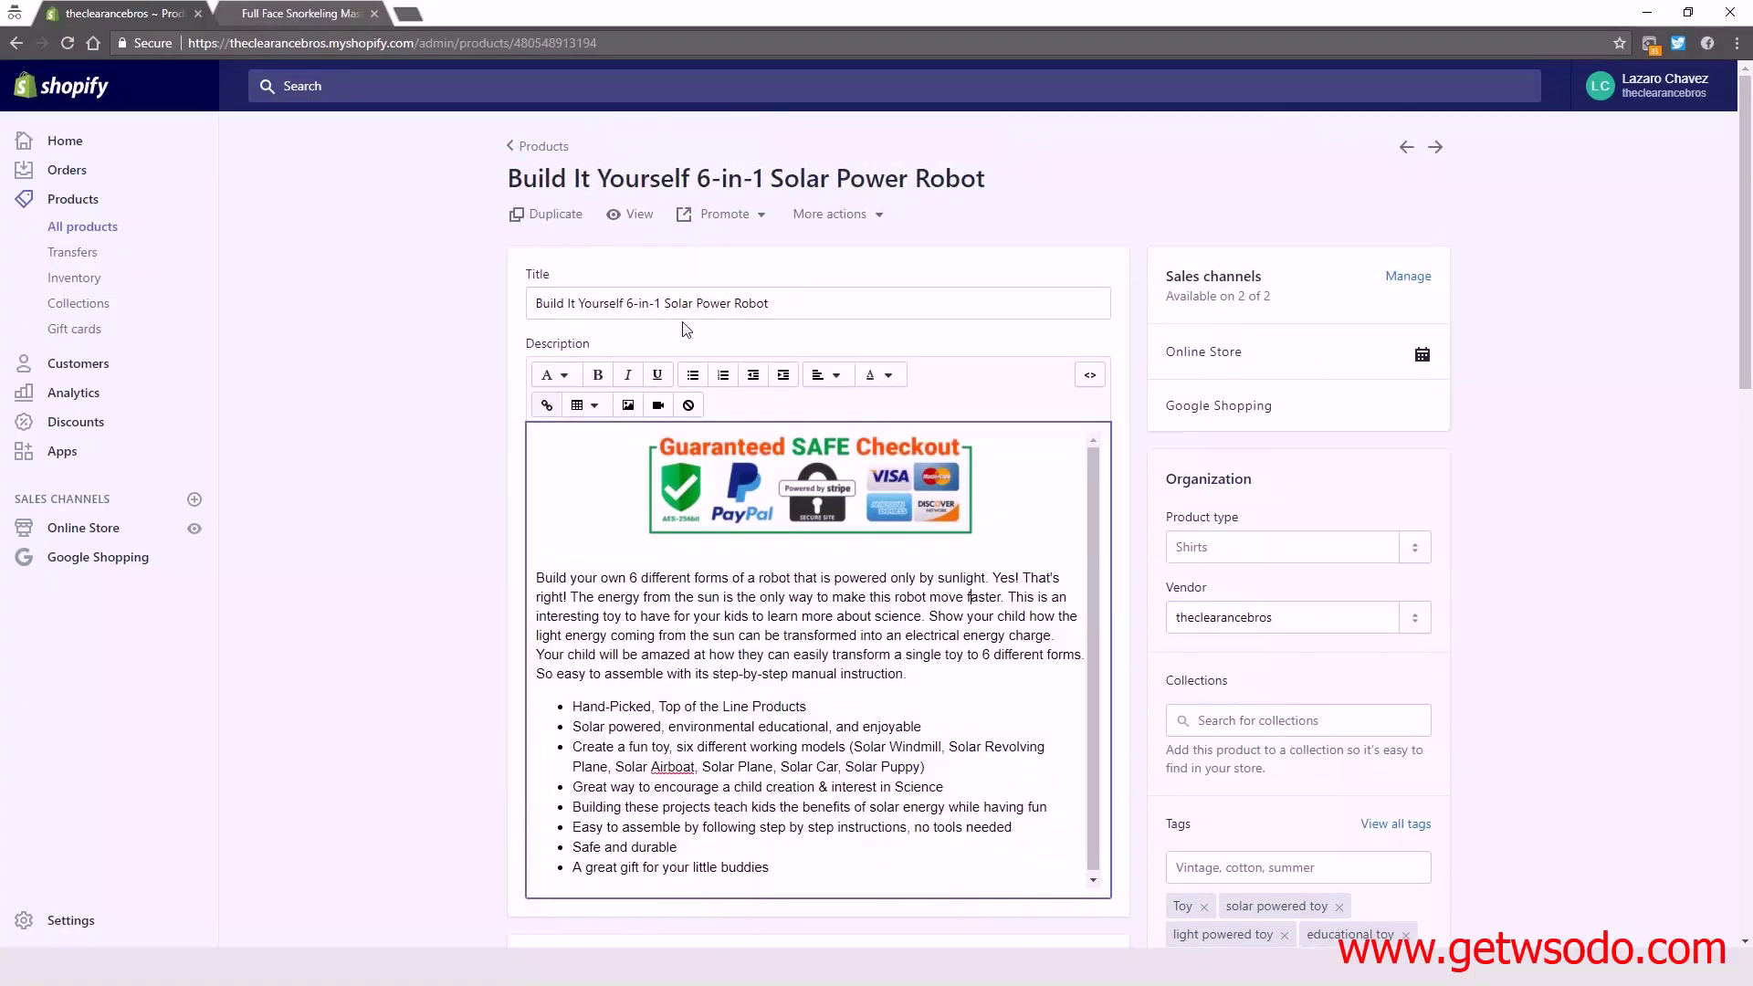
Return to the list of all products and open the Speed Boxing Trainer Ball product.
click(91, 230)
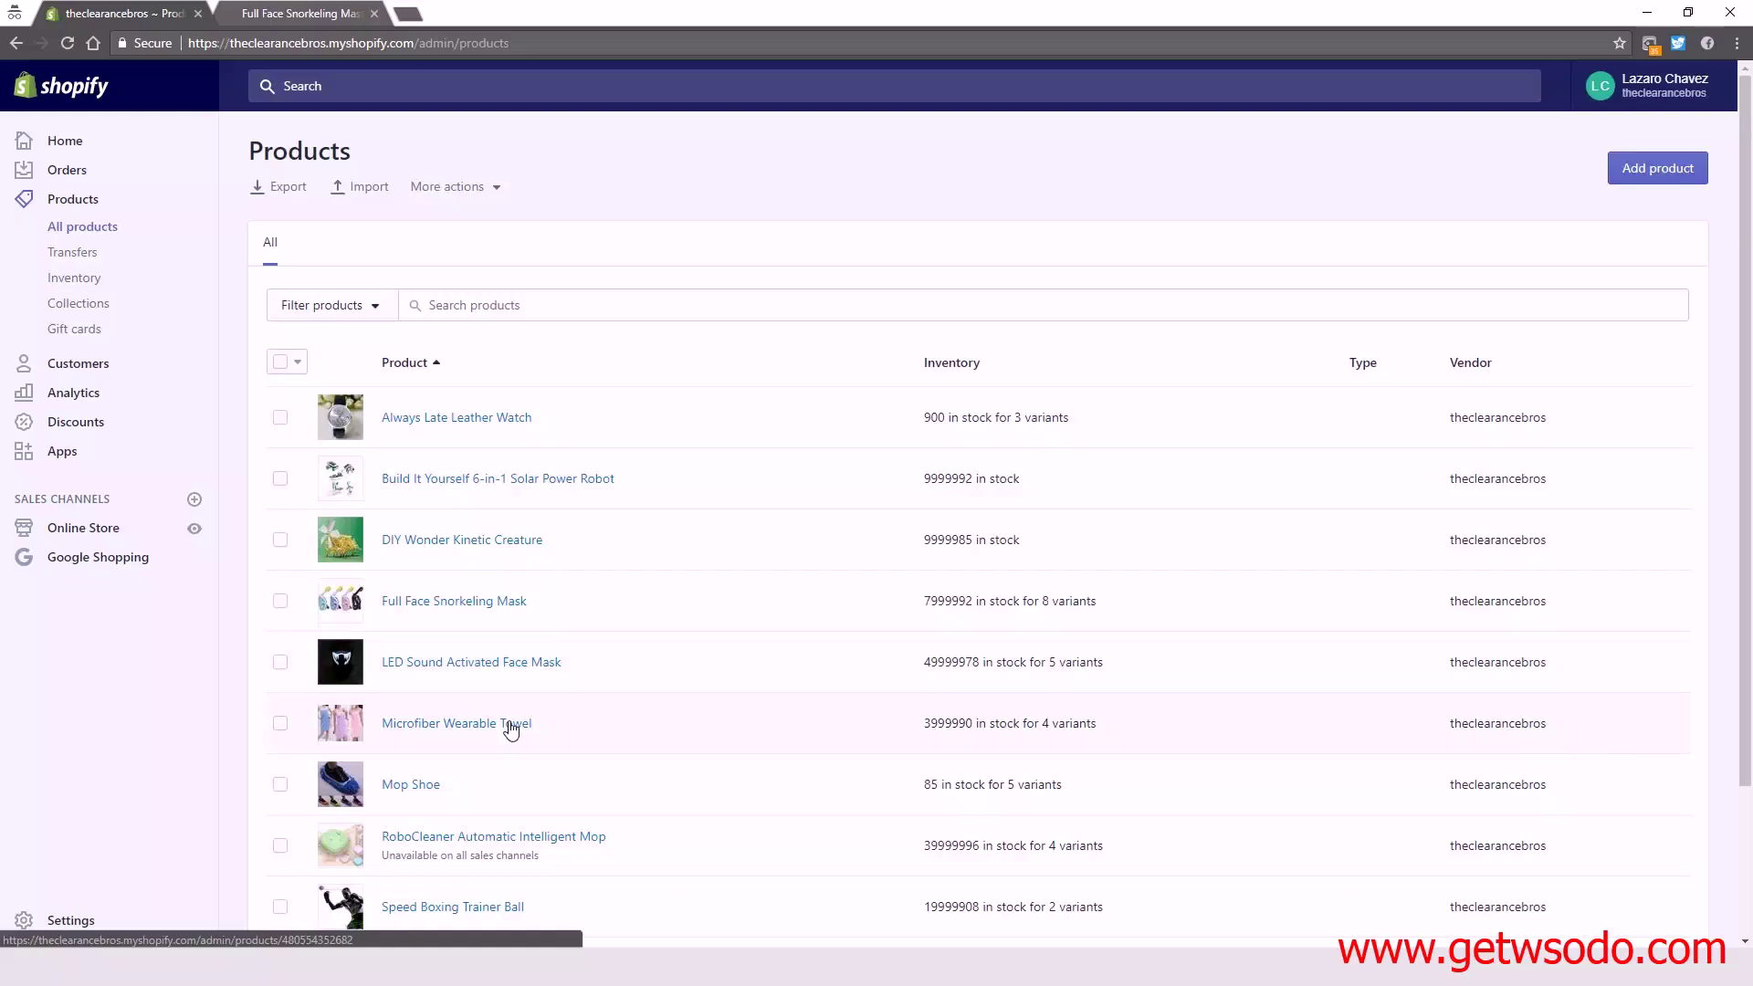
scroll(513, 728, down, 1)
scroll(513, 728, down, 1)
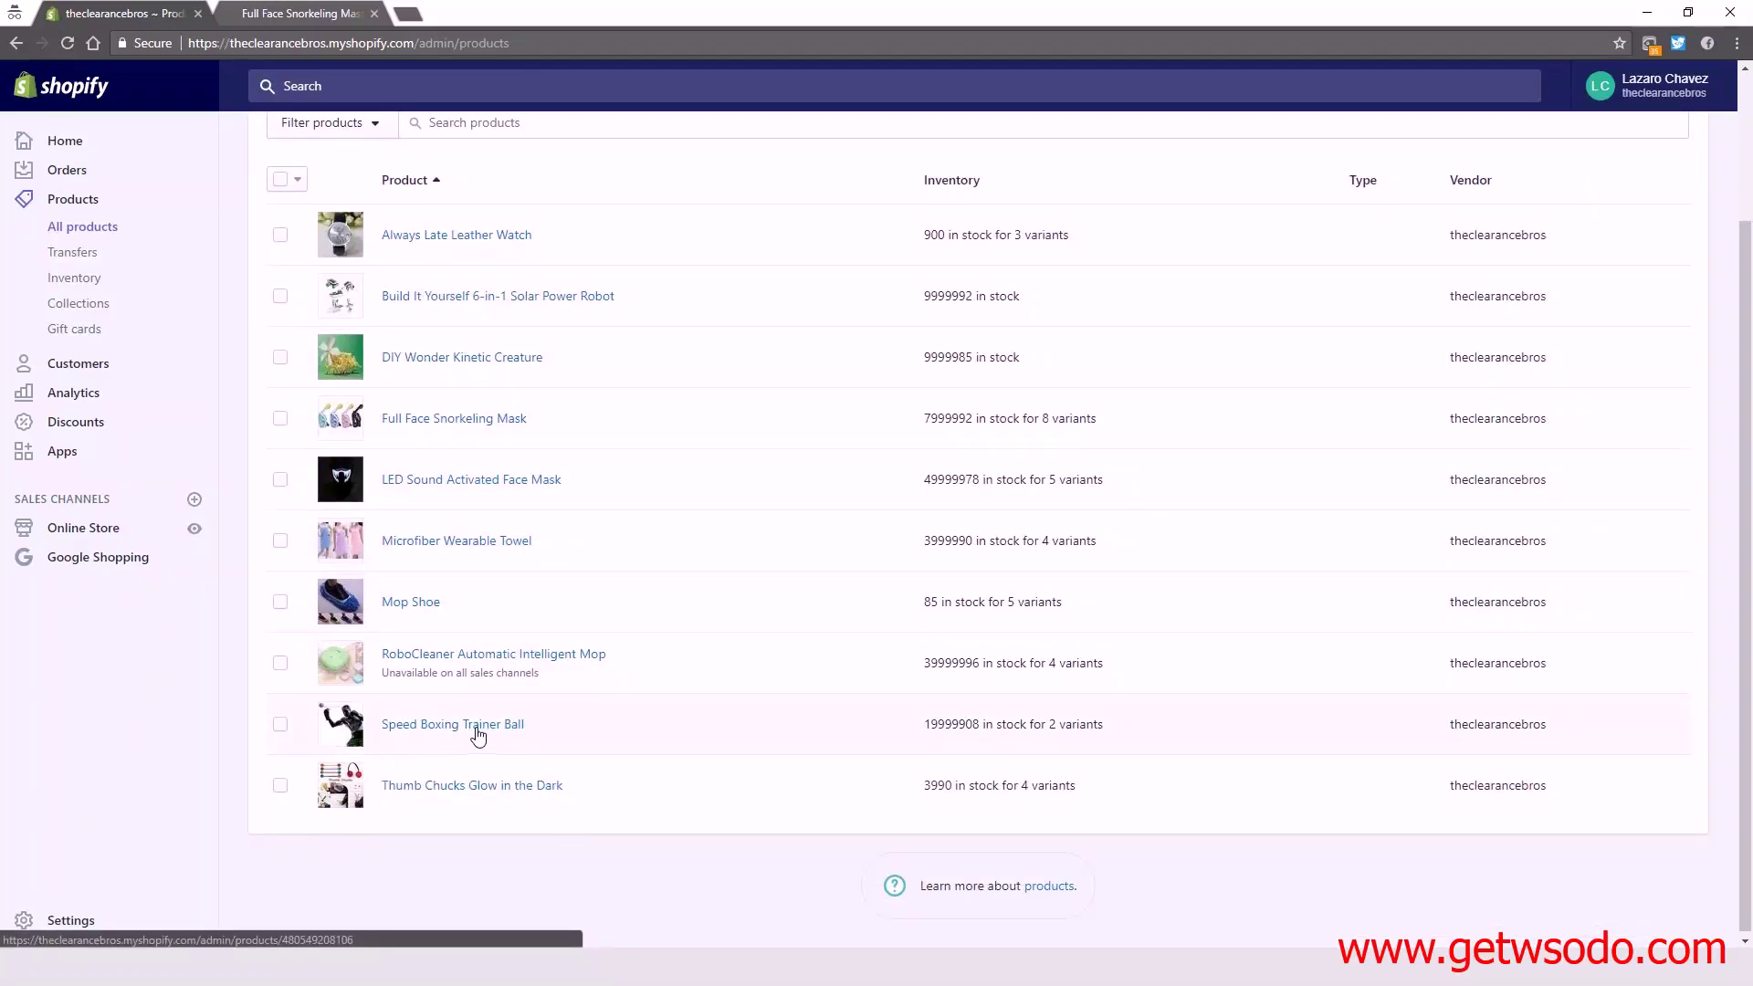
click(471, 728)
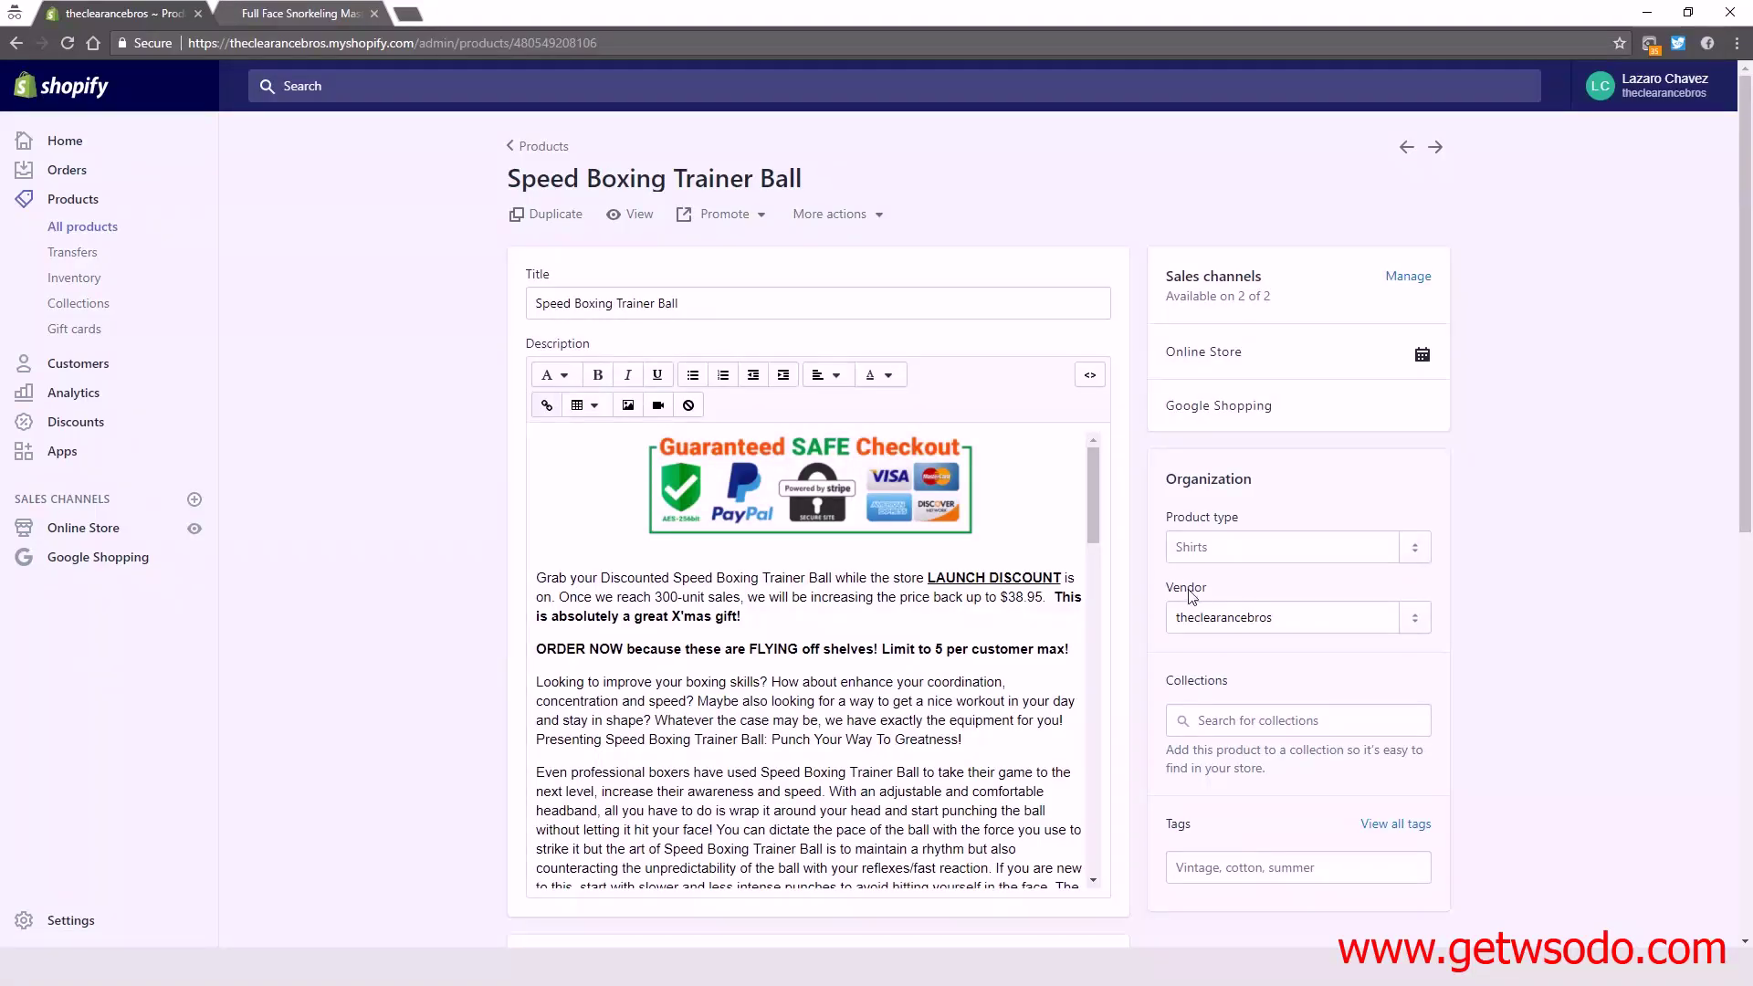
mouse_move(1094, 484)
mouse_down()
mouse_move(1110, 554)
mouse_move(1090, 829)
mouse_move(1114, 699)
mouse_move(1104, 473)
mouse_up()
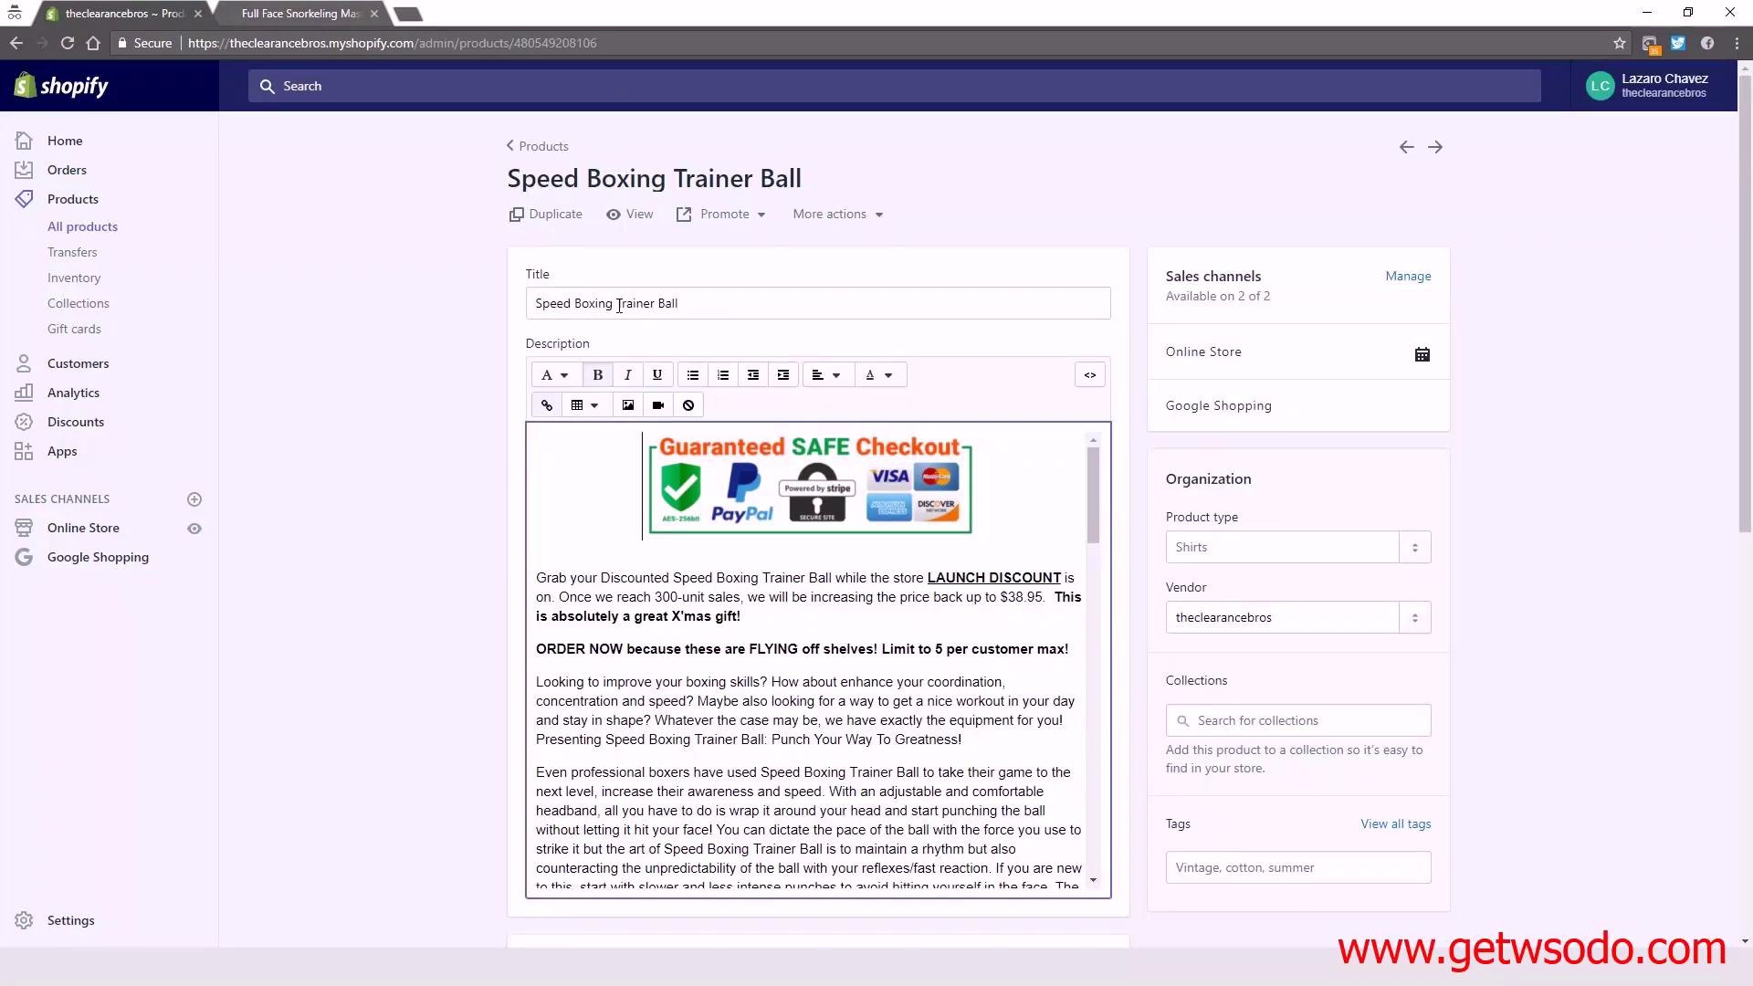
click(733, 303)
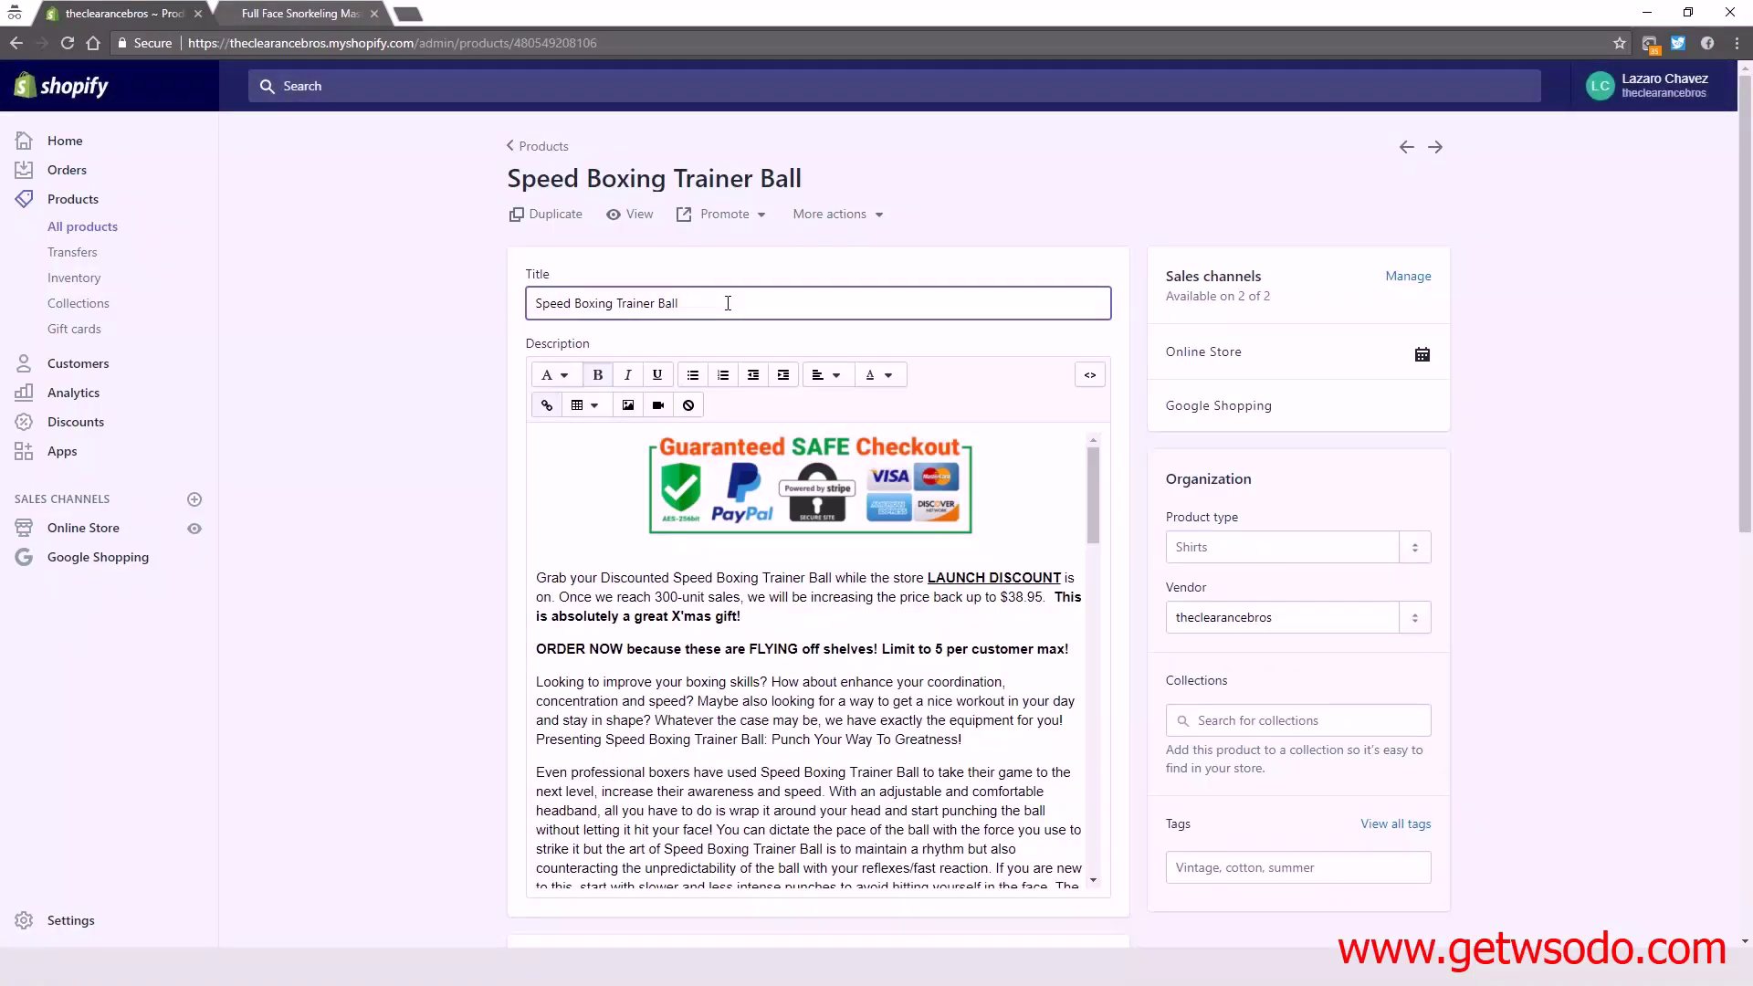
text((50)
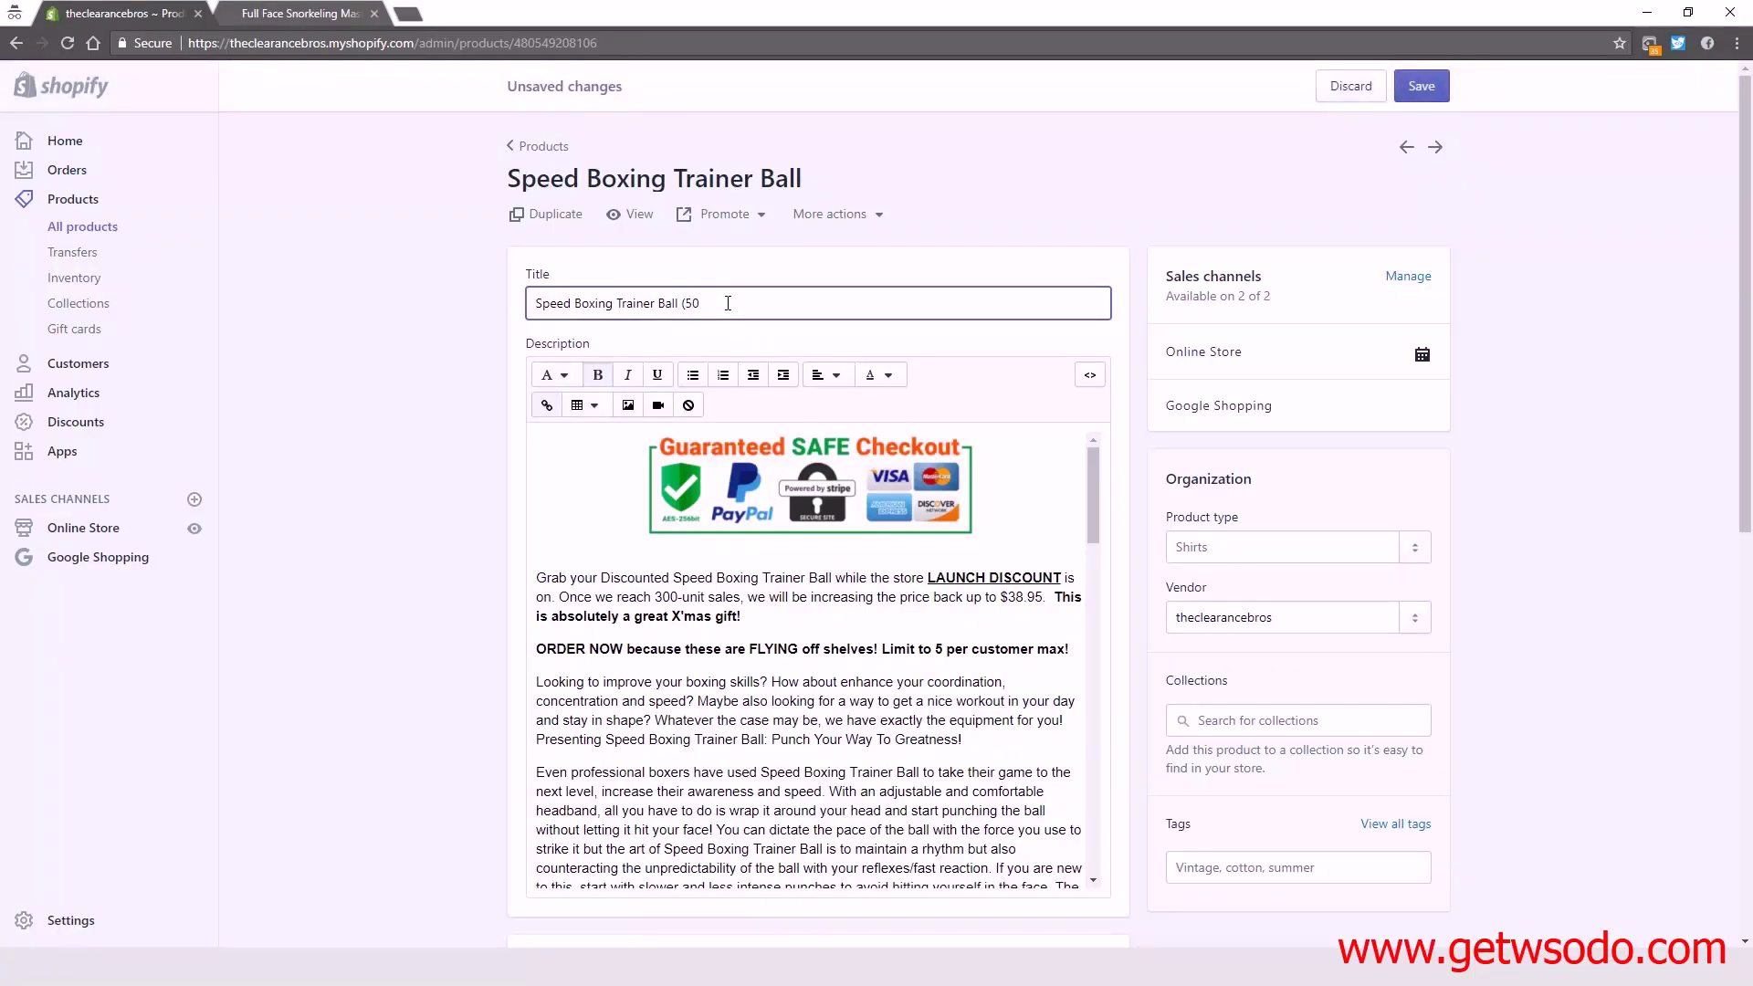
text(%)
key(BackSpace)
key(BackSpace)
key(BackSpace)
key(BackSpace)
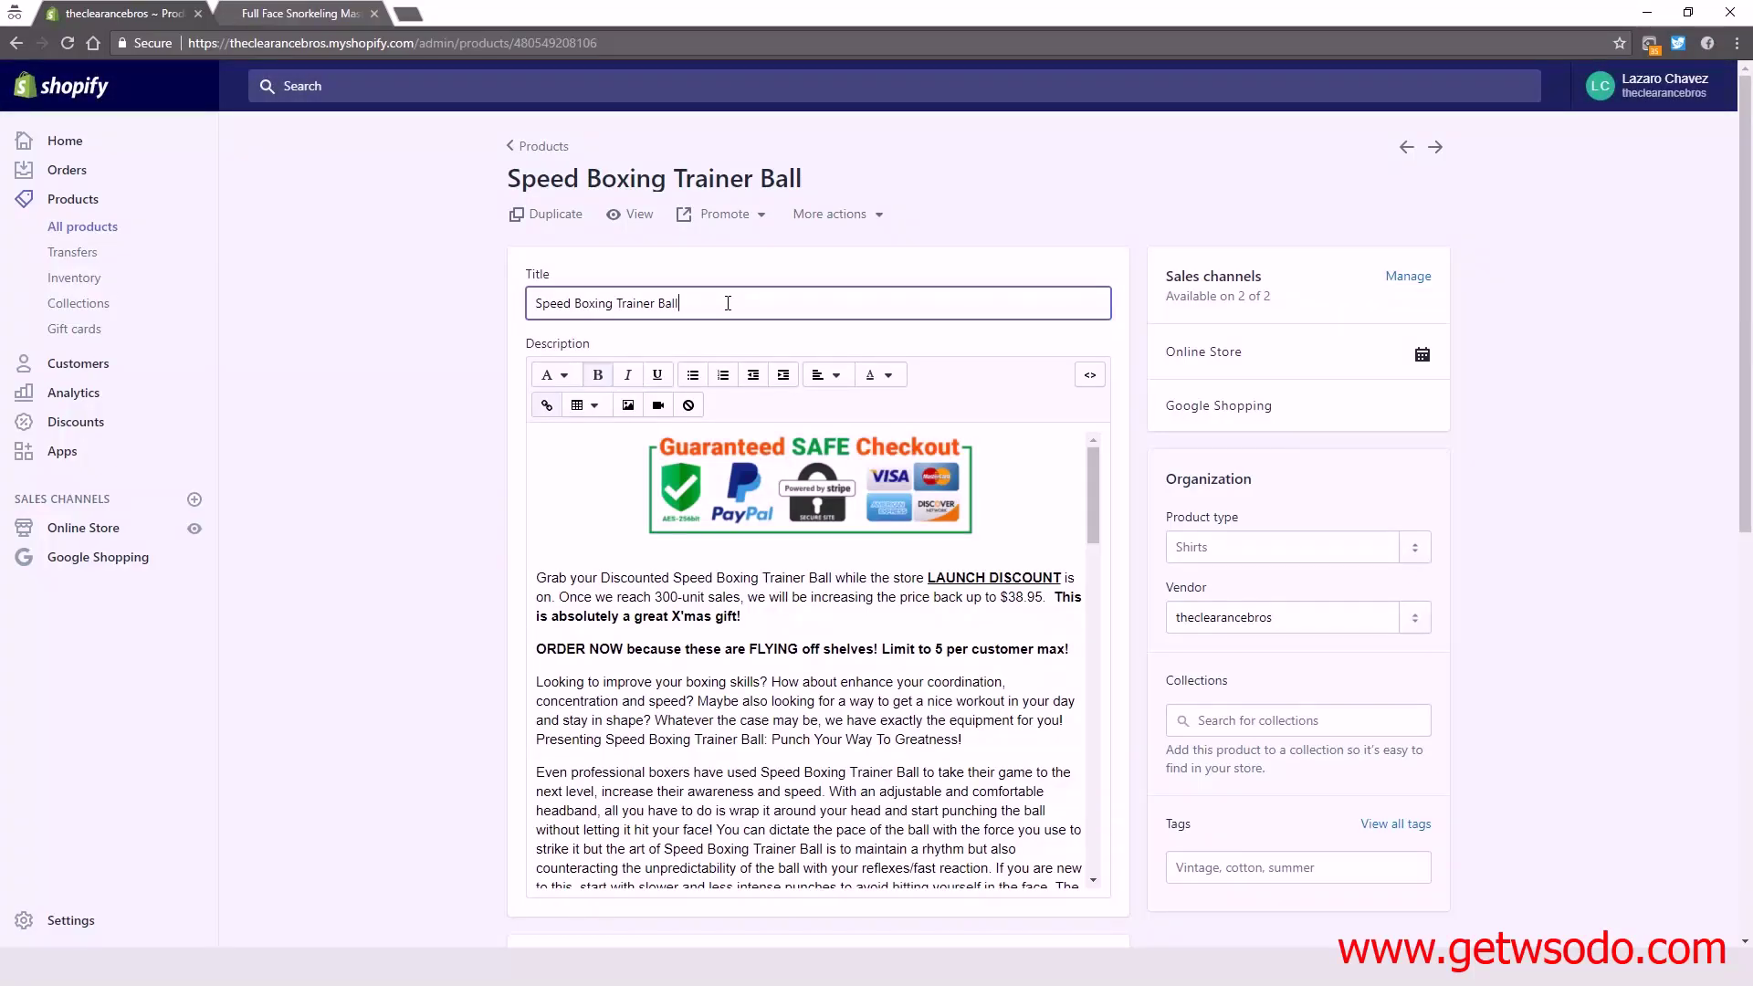
Read through the Speed Boxing Trainer Ball description, including its benefits list, embedded images and product name mentions, for possible tag keywords.
scroll(840, 501, down, 2)
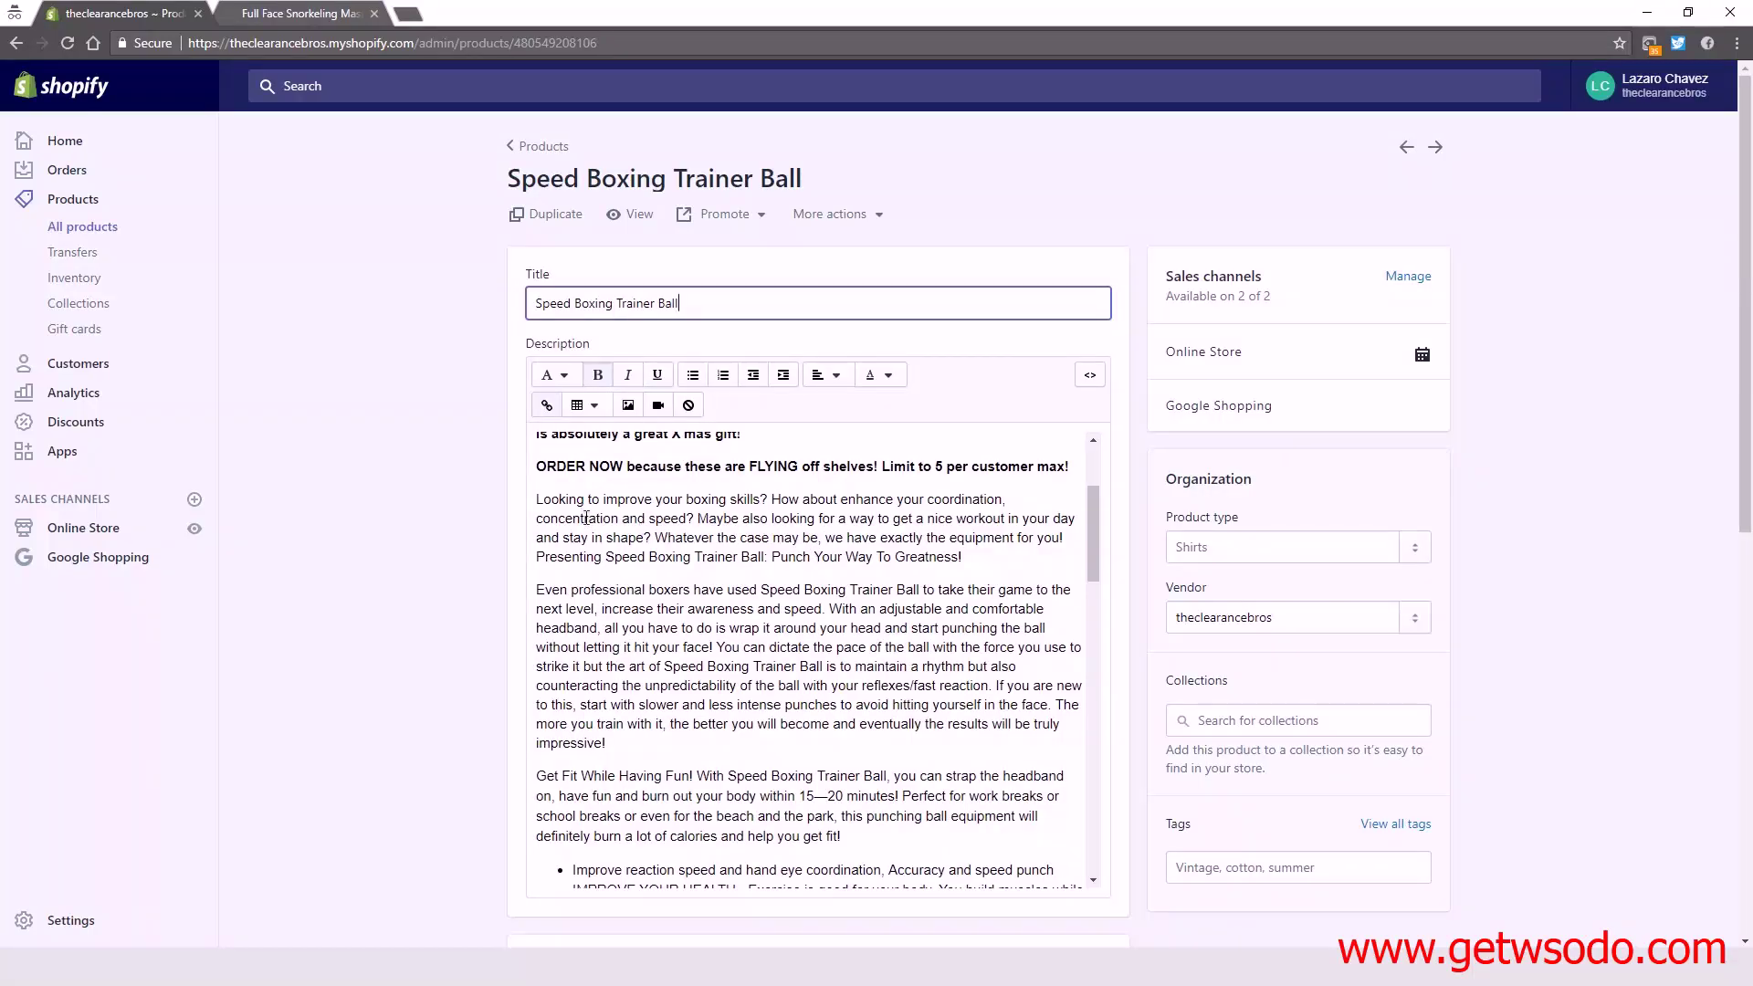
drag(684, 499, 760, 499)
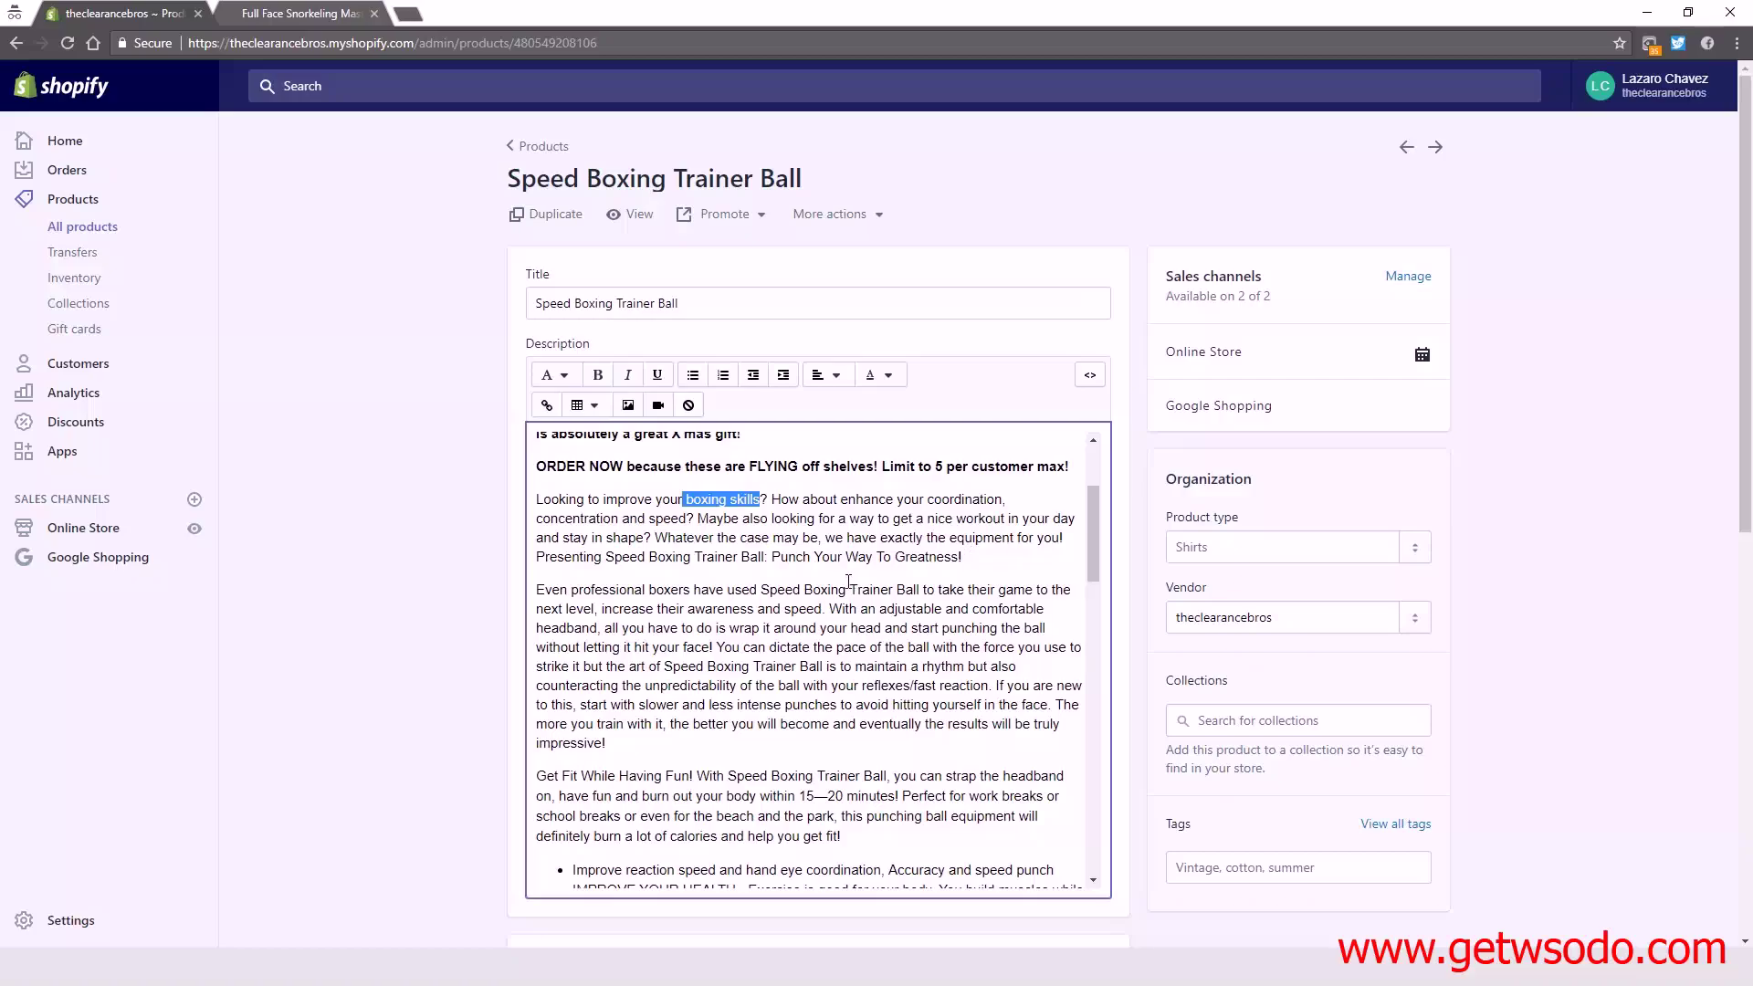
drag(781, 558, 928, 556)
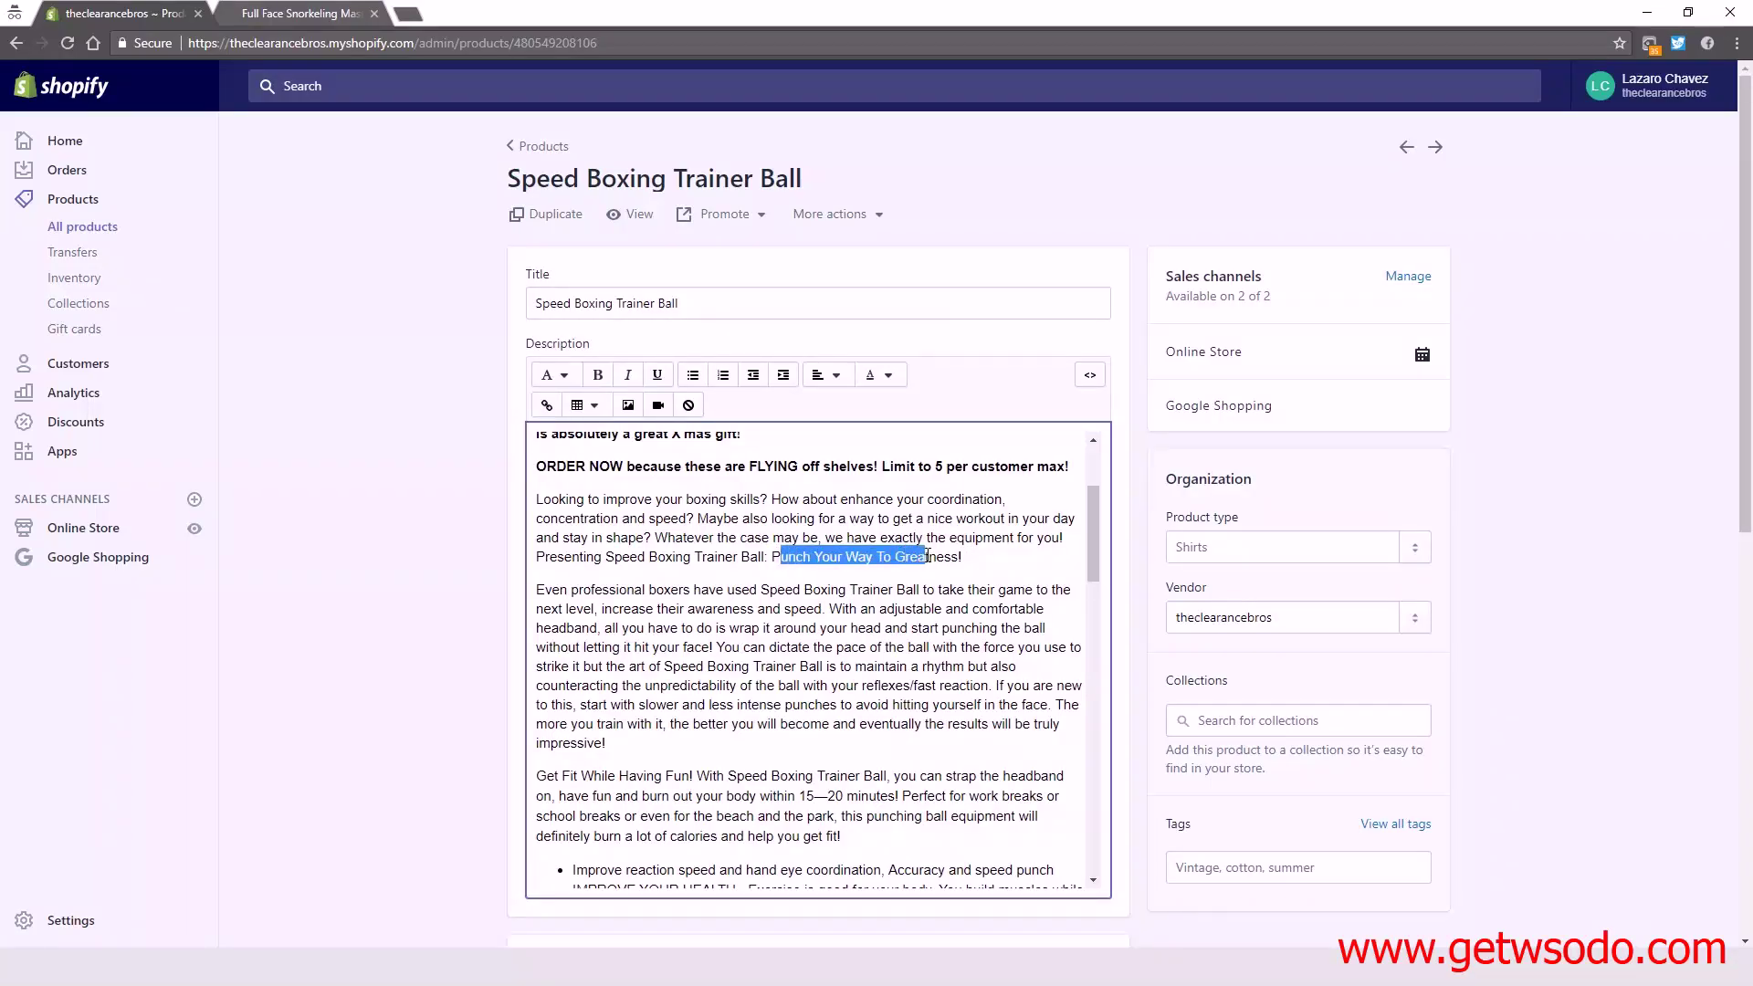
scroll(732, 624, down, 1)
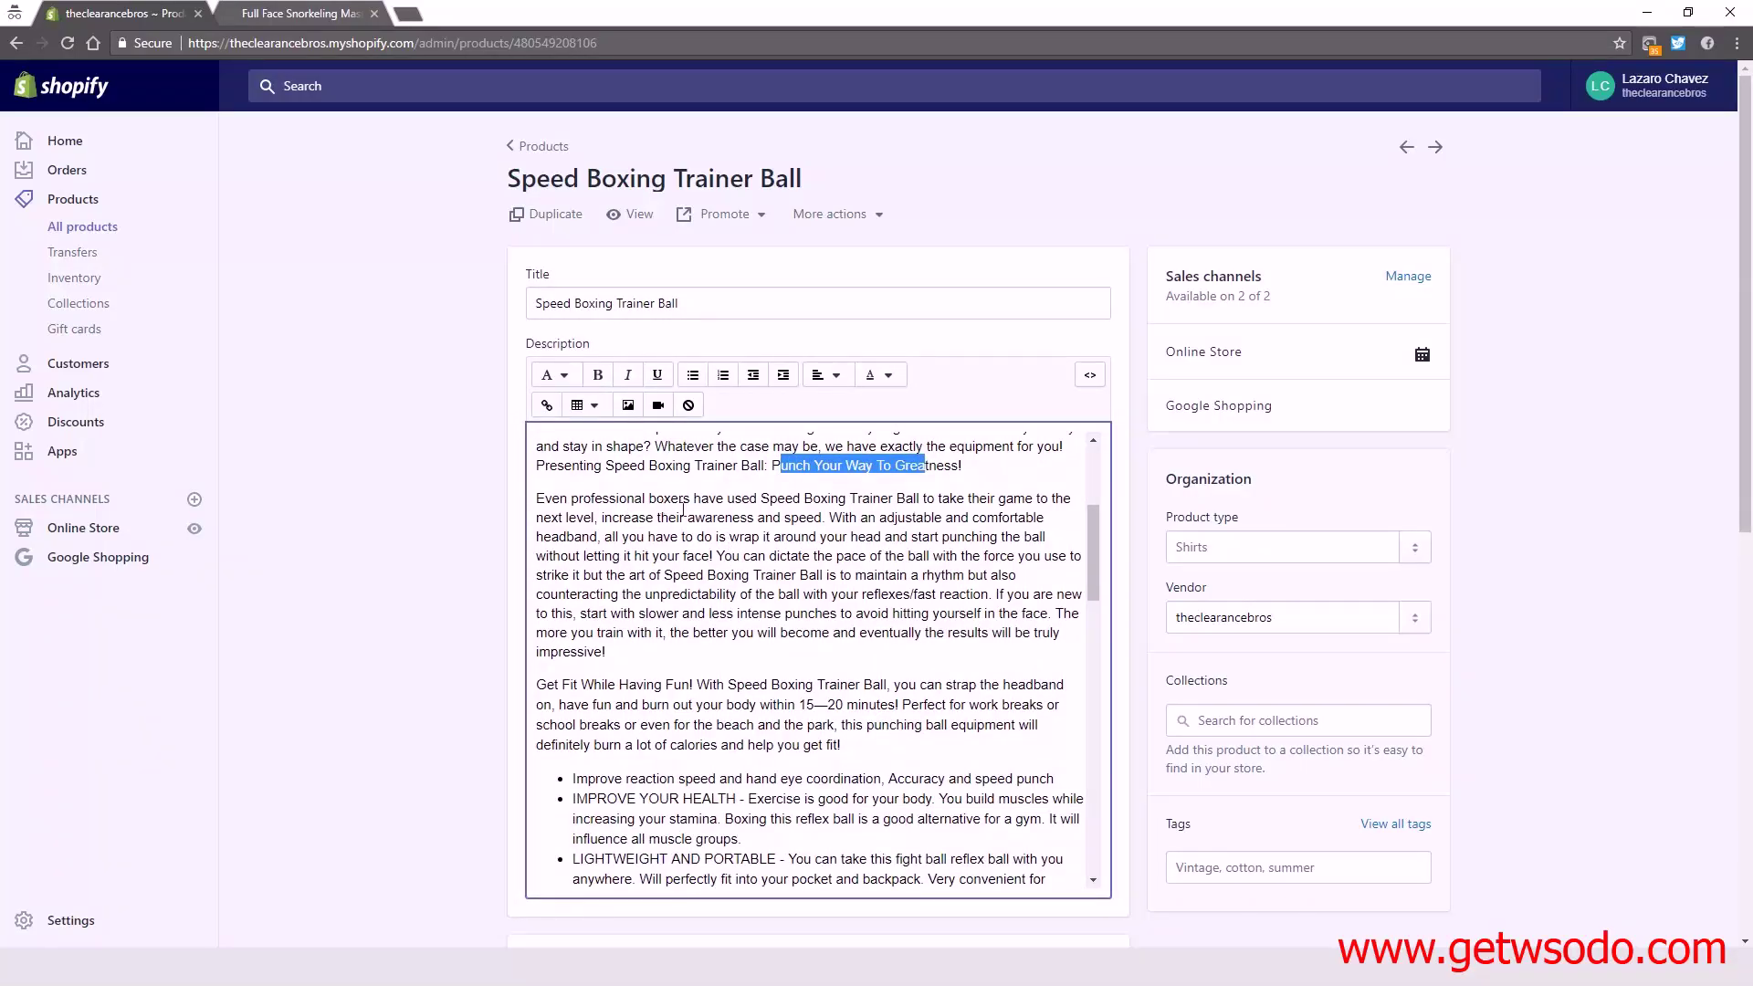
scroll(673, 508, down, 3)
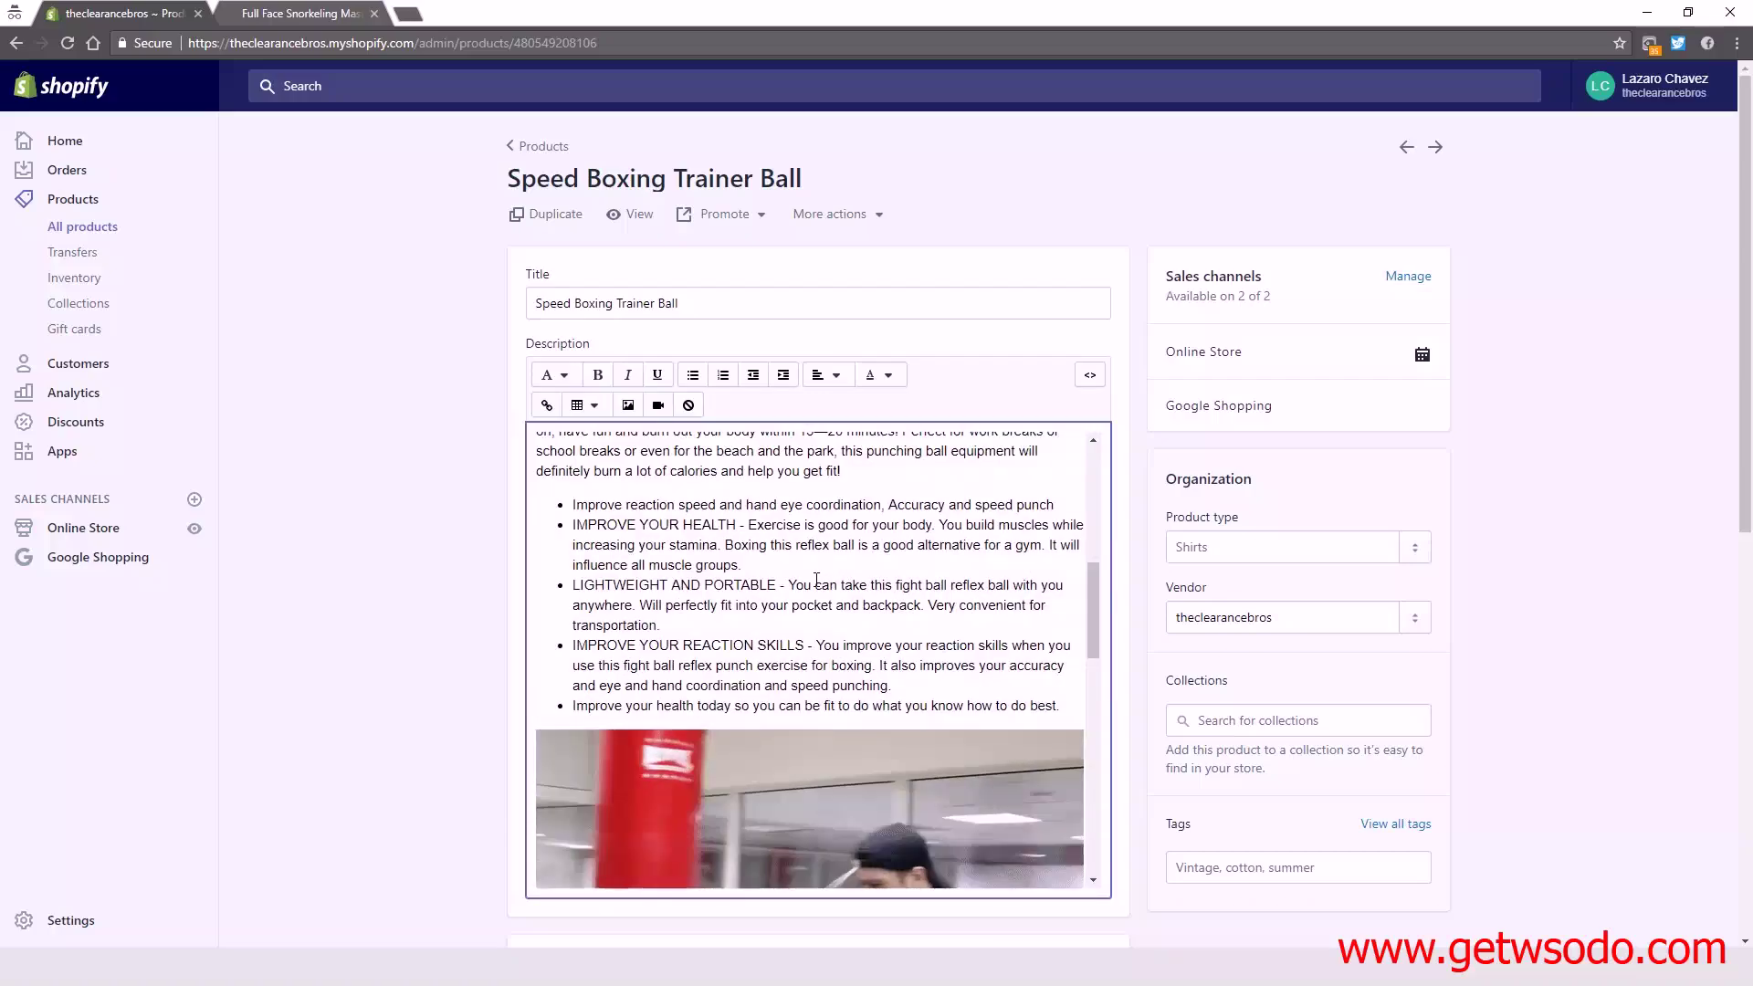
scroll(849, 639, down, 5)
scroll(874, 670, down, 4)
scroll(863, 666, up, 10)
scroll(859, 664, up, 4)
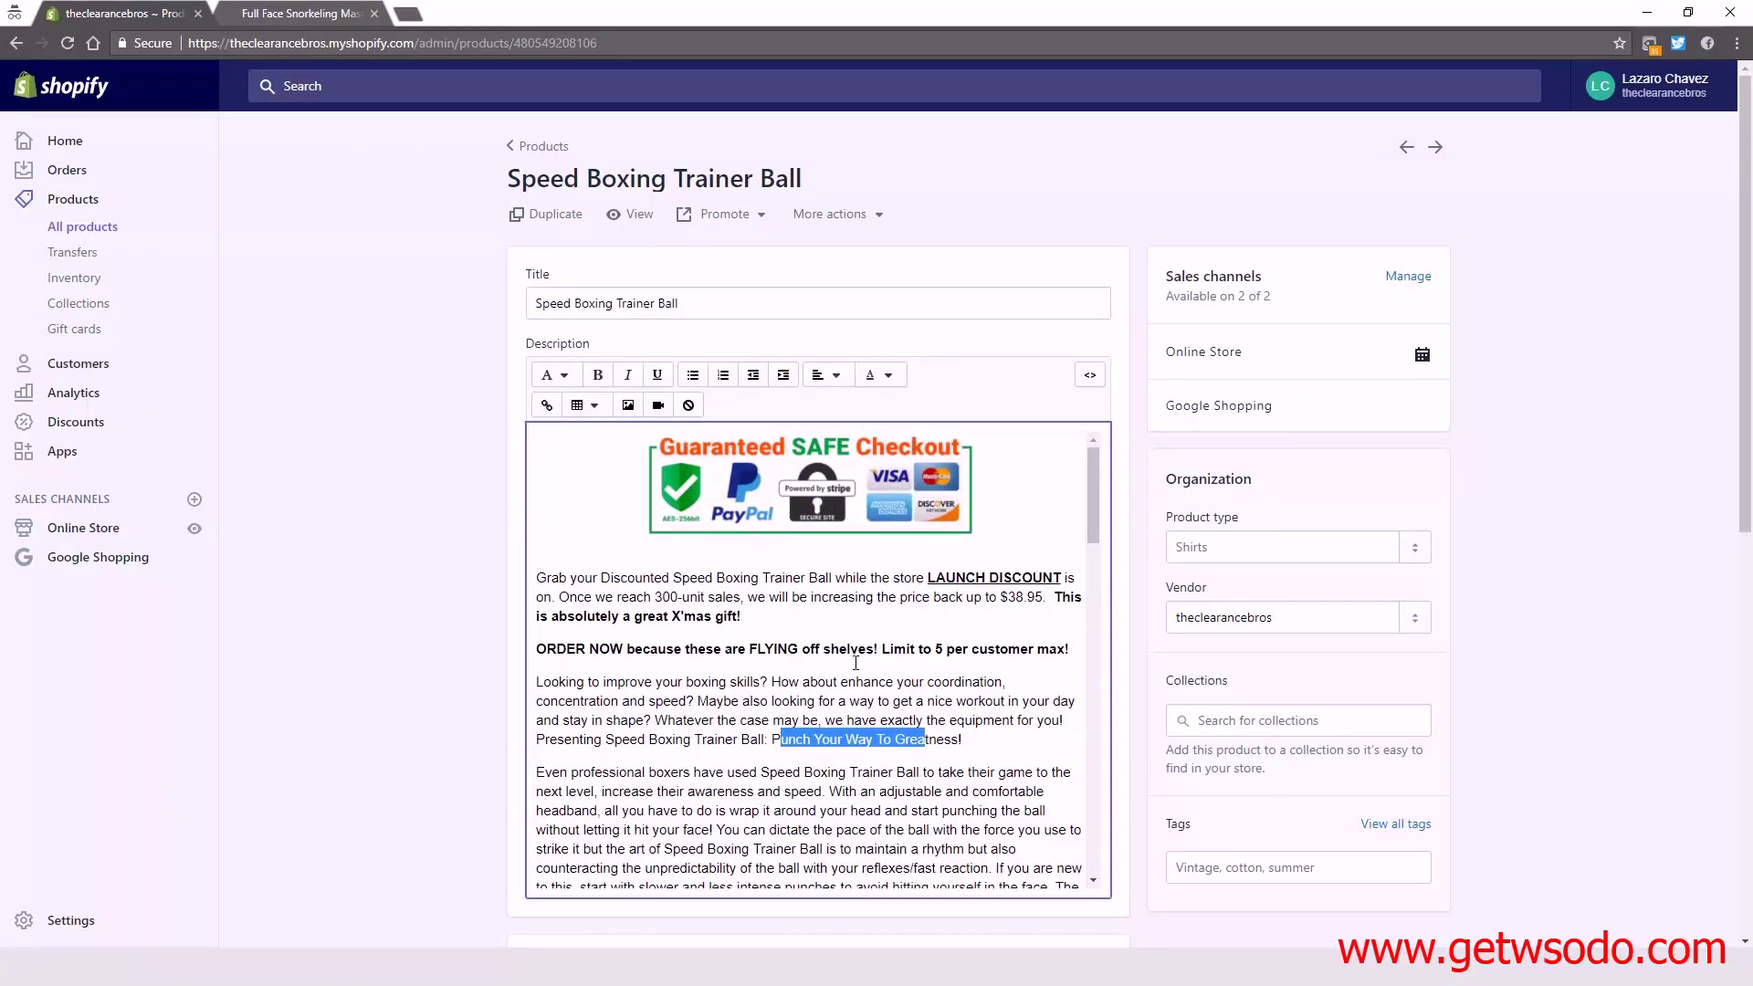
drag(1094, 500, 1092, 556)
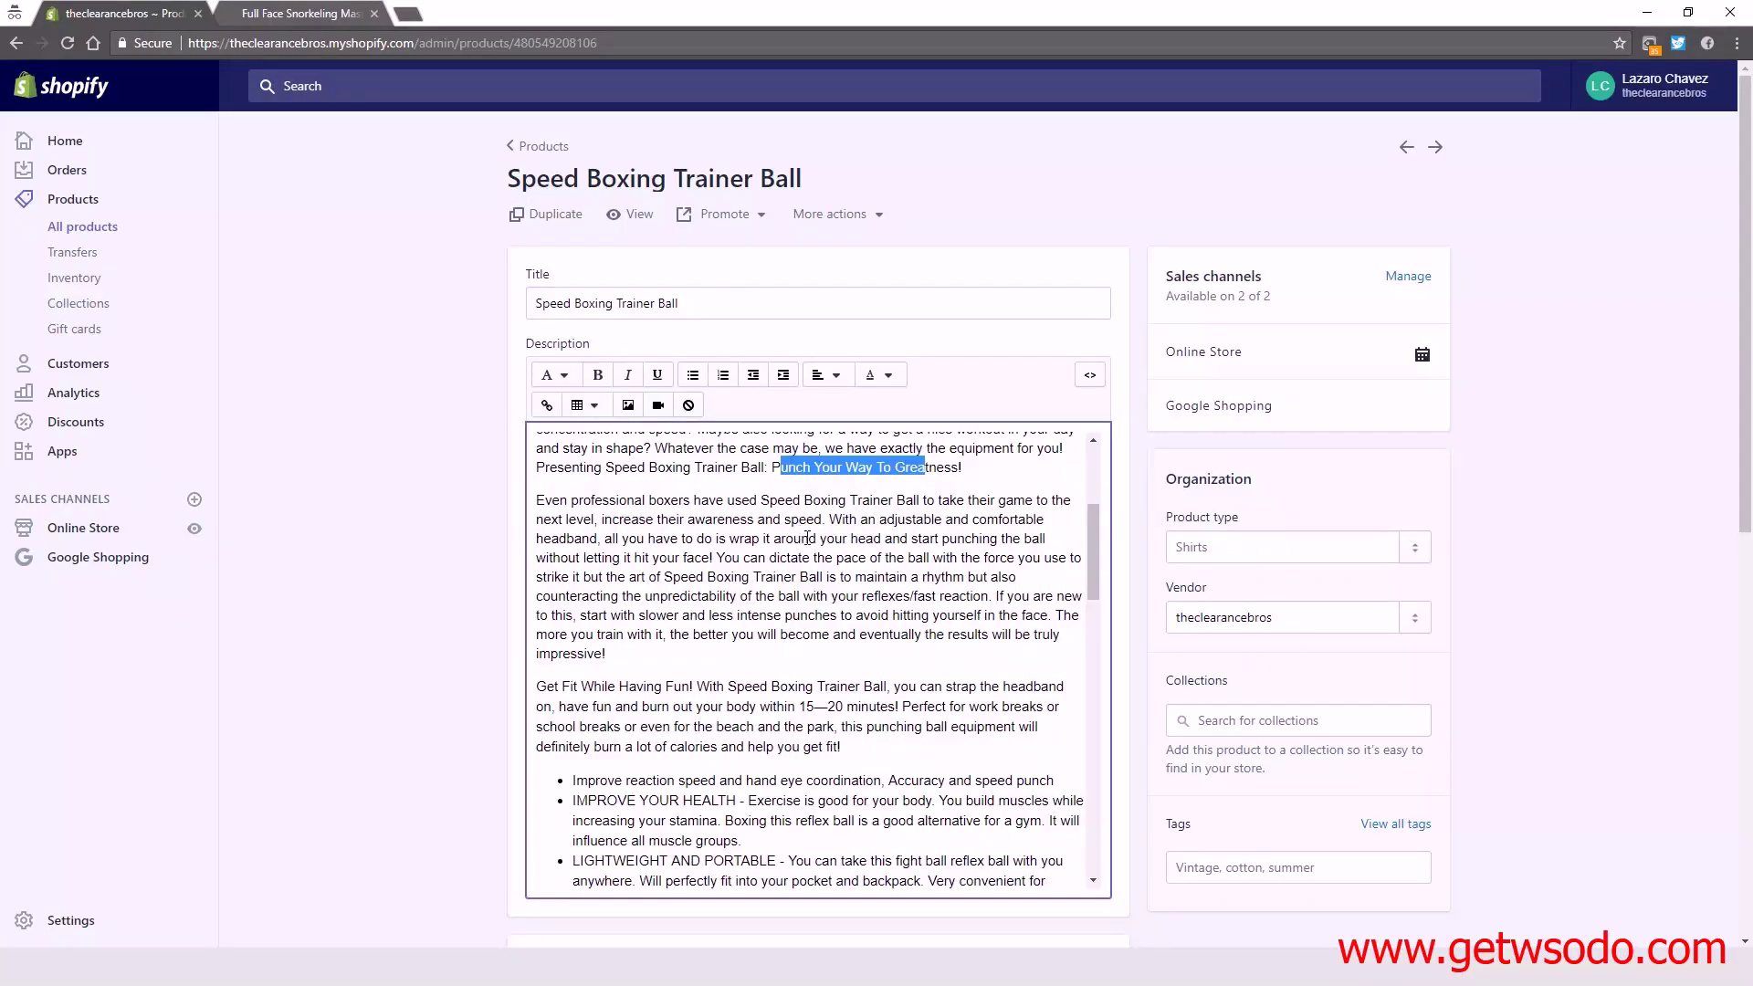
drag(761, 499, 920, 501)
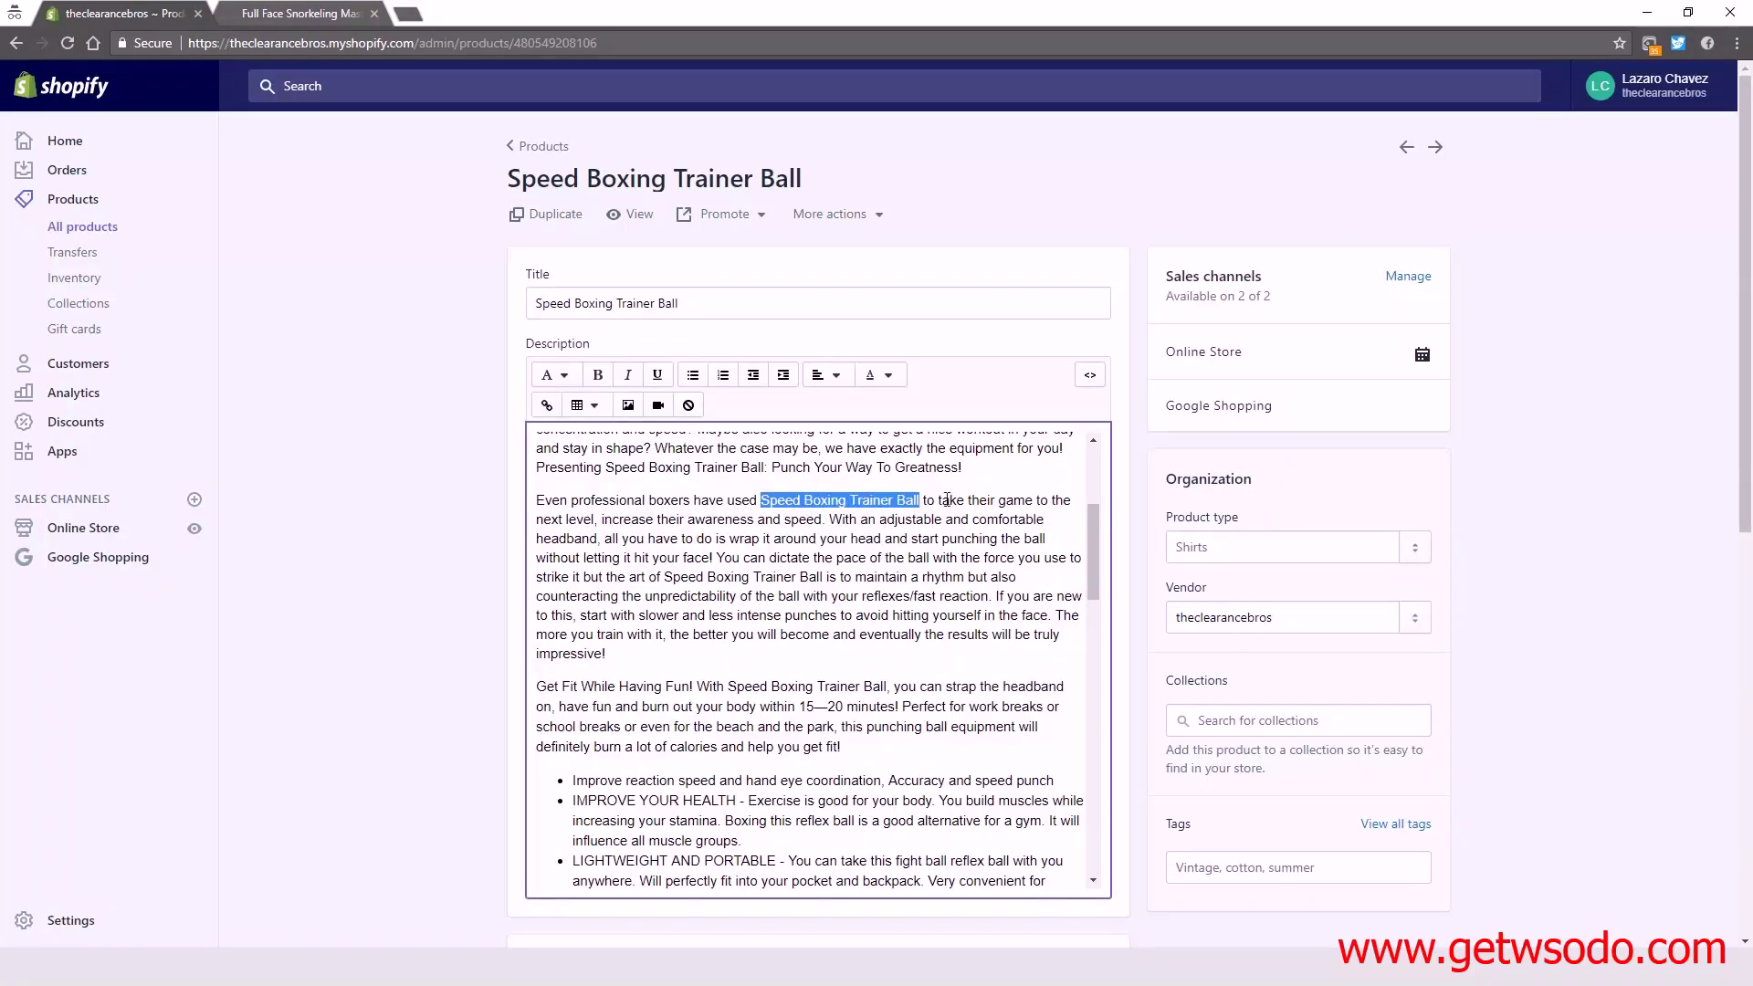
click(783, 570)
scroll(819, 605, up, 3)
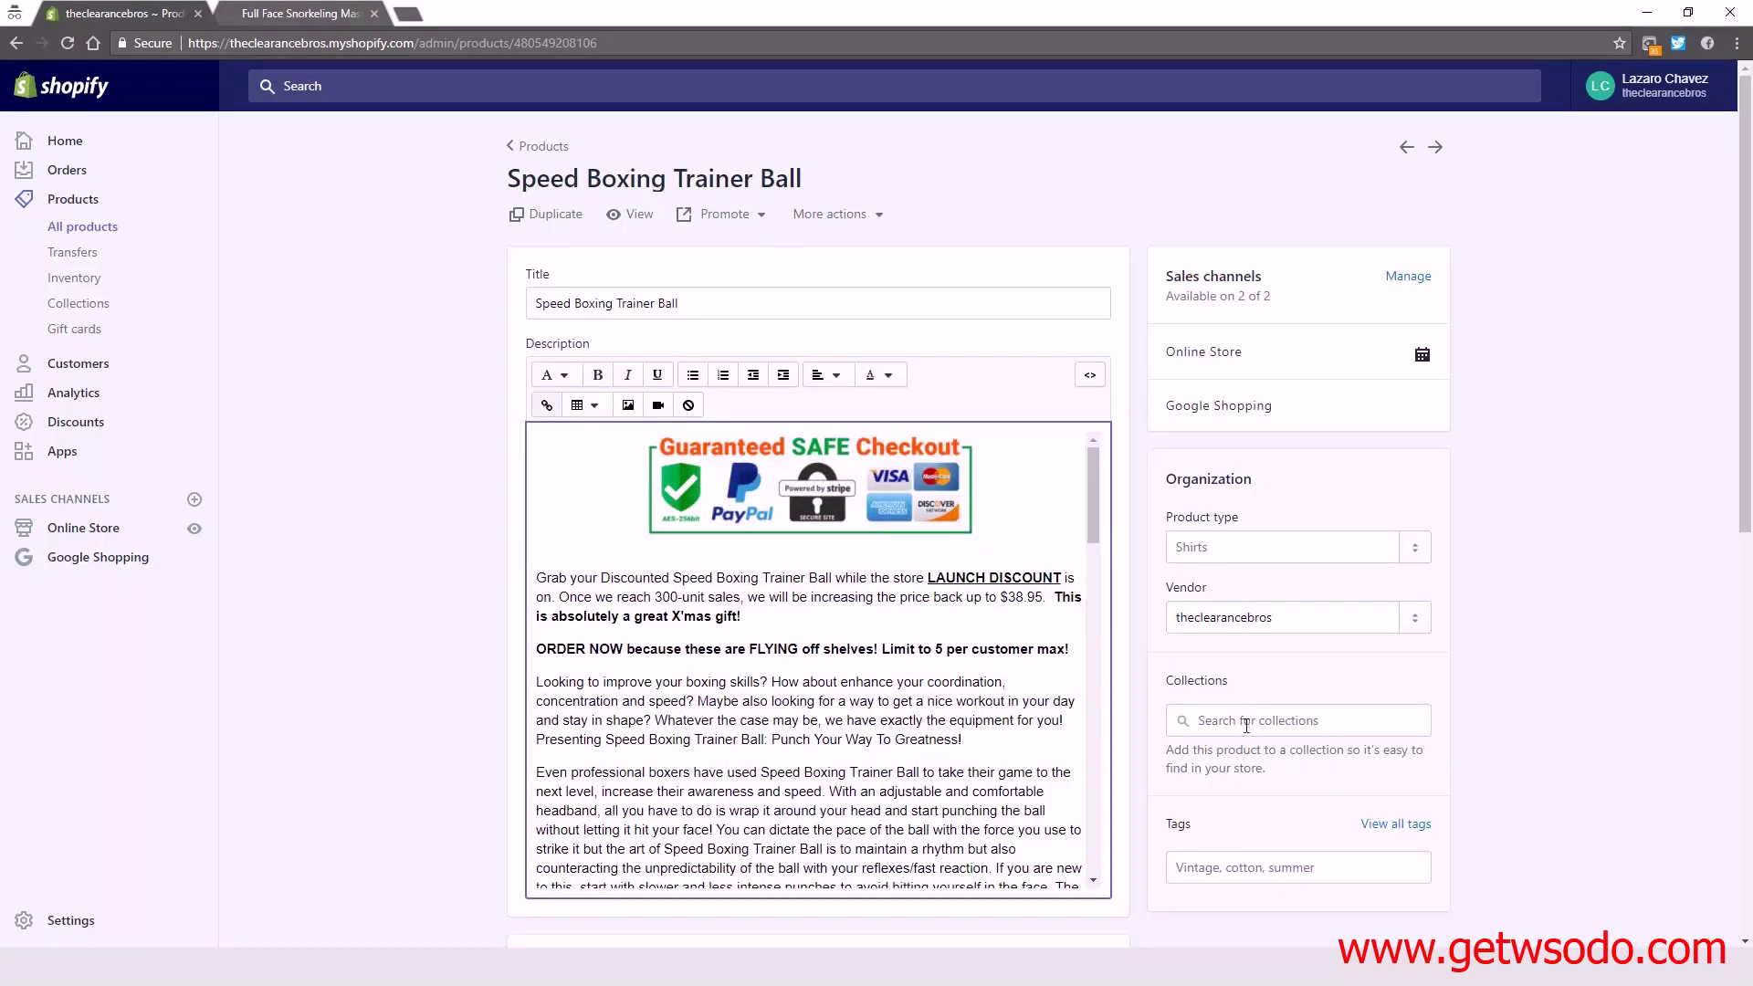
Add the tags "boxing", "boxing trainer" and "speed boxing training" to the Speed Boxing Trainer Ball product.
click(1241, 864)
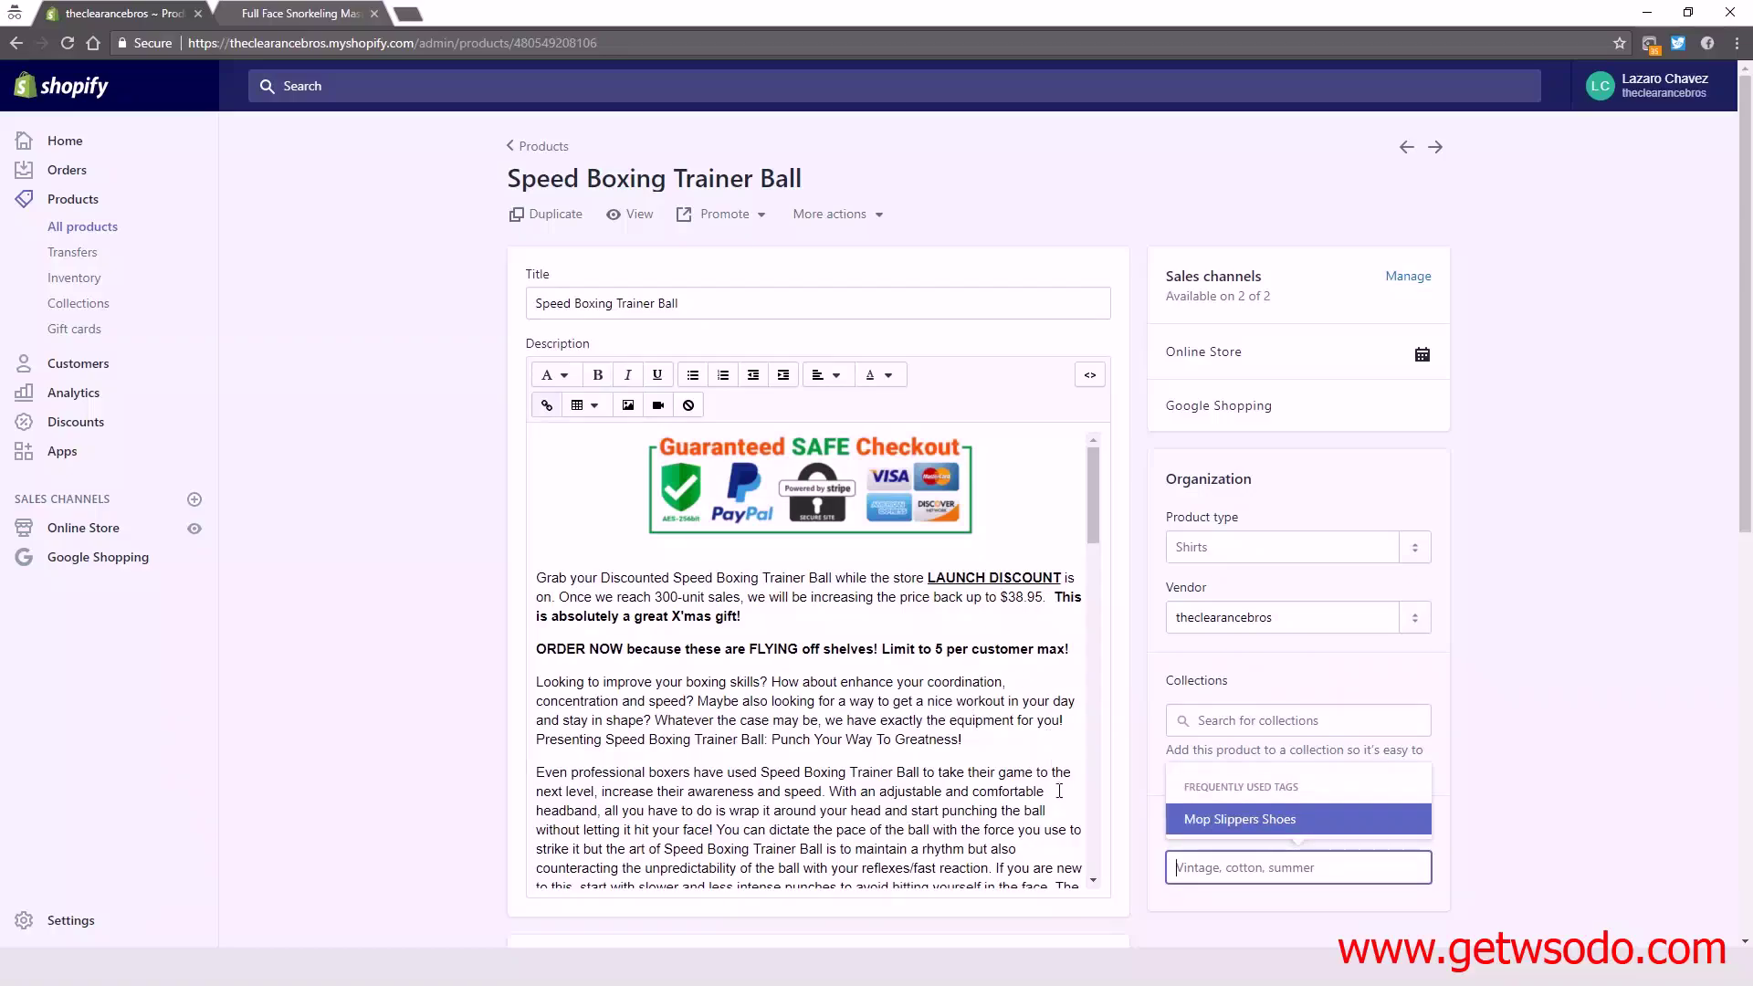
text(boxing)
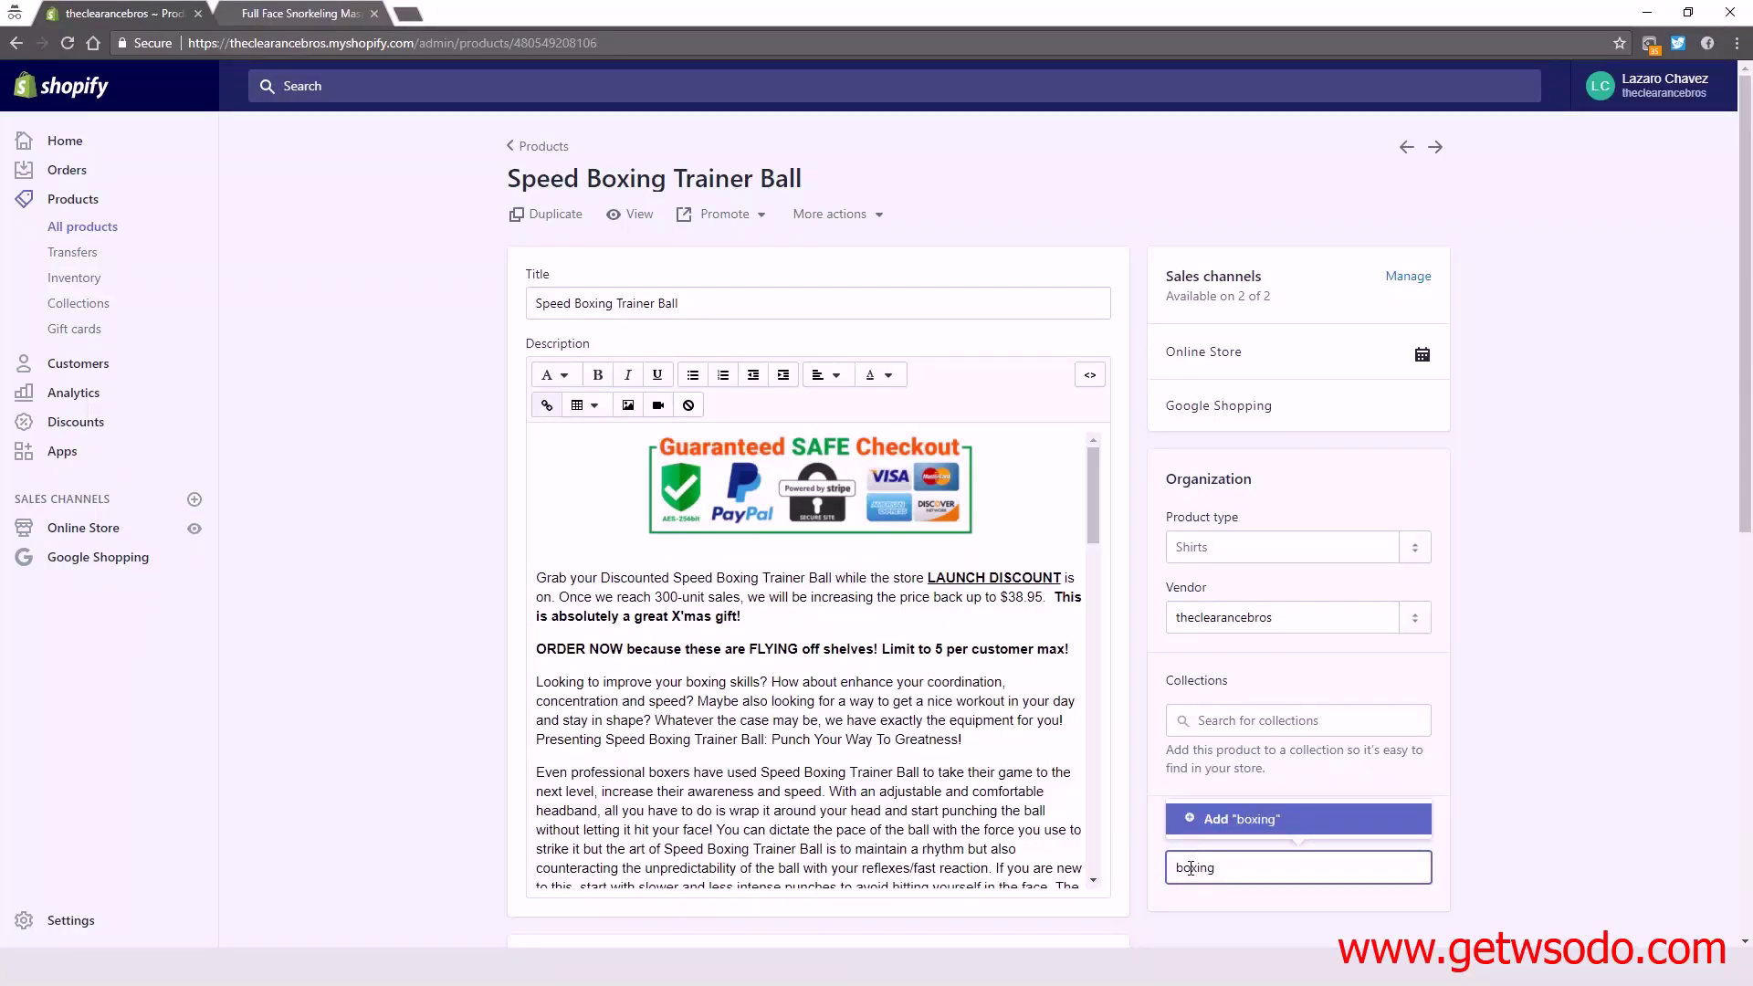
key(Return)
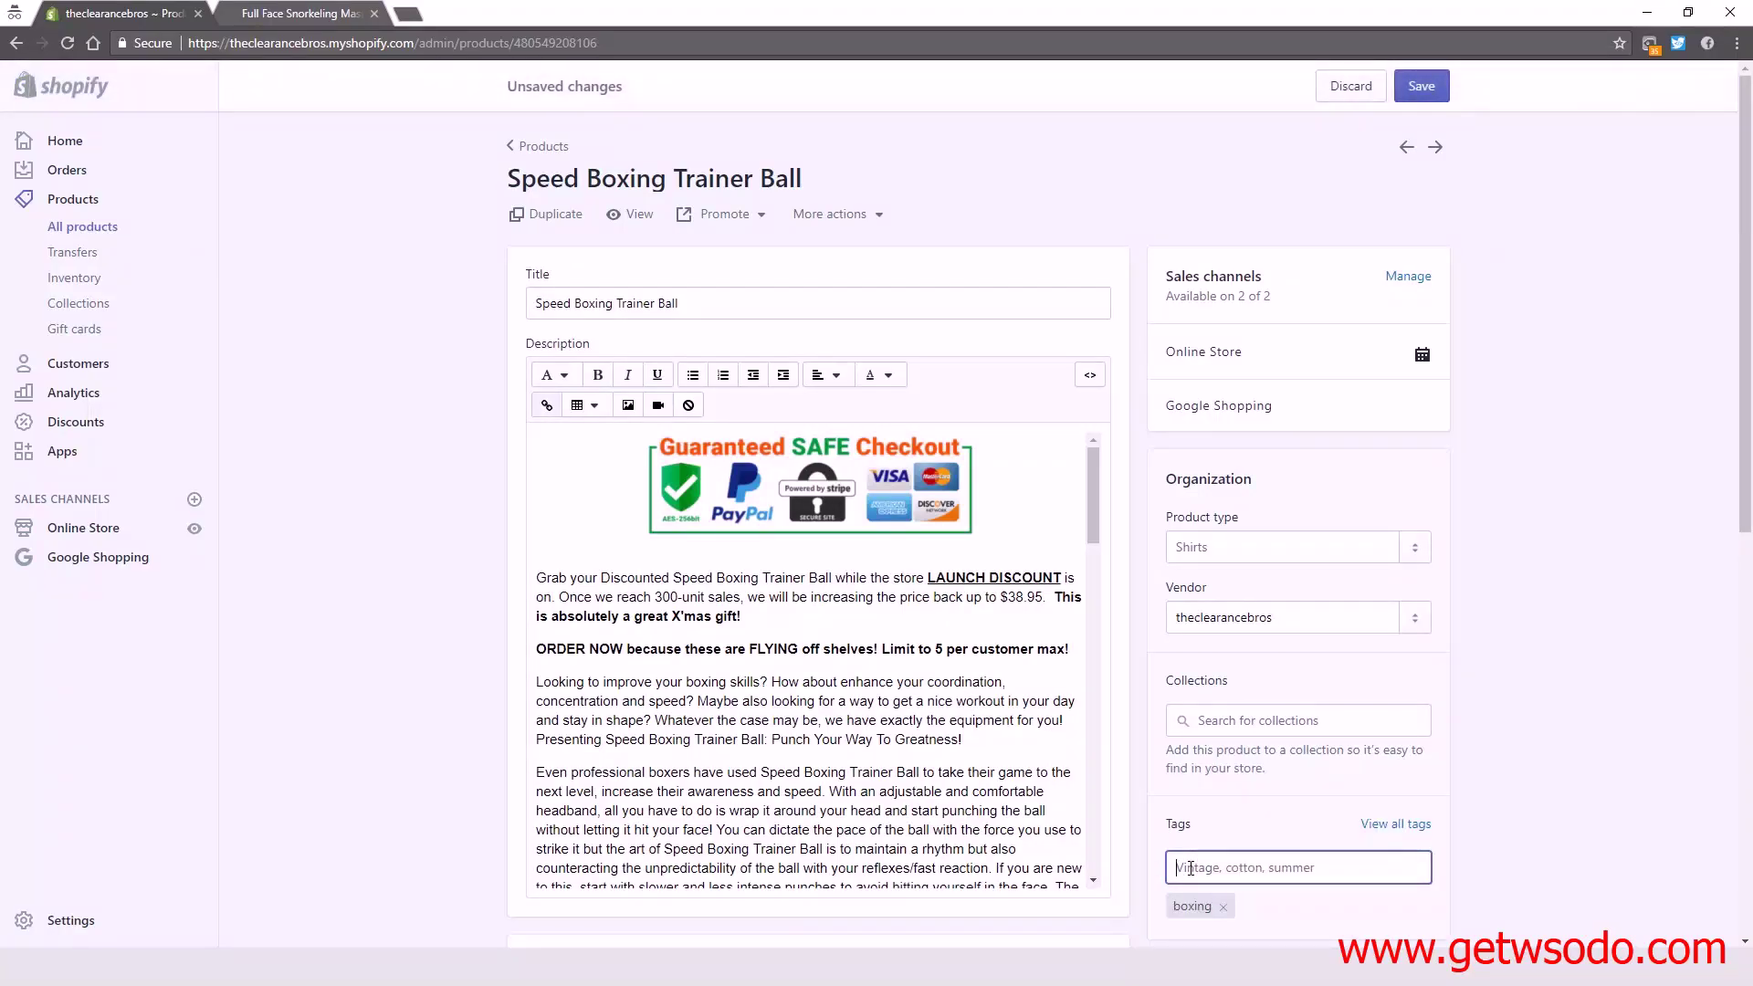
text(boxing trainer)
key(Return)
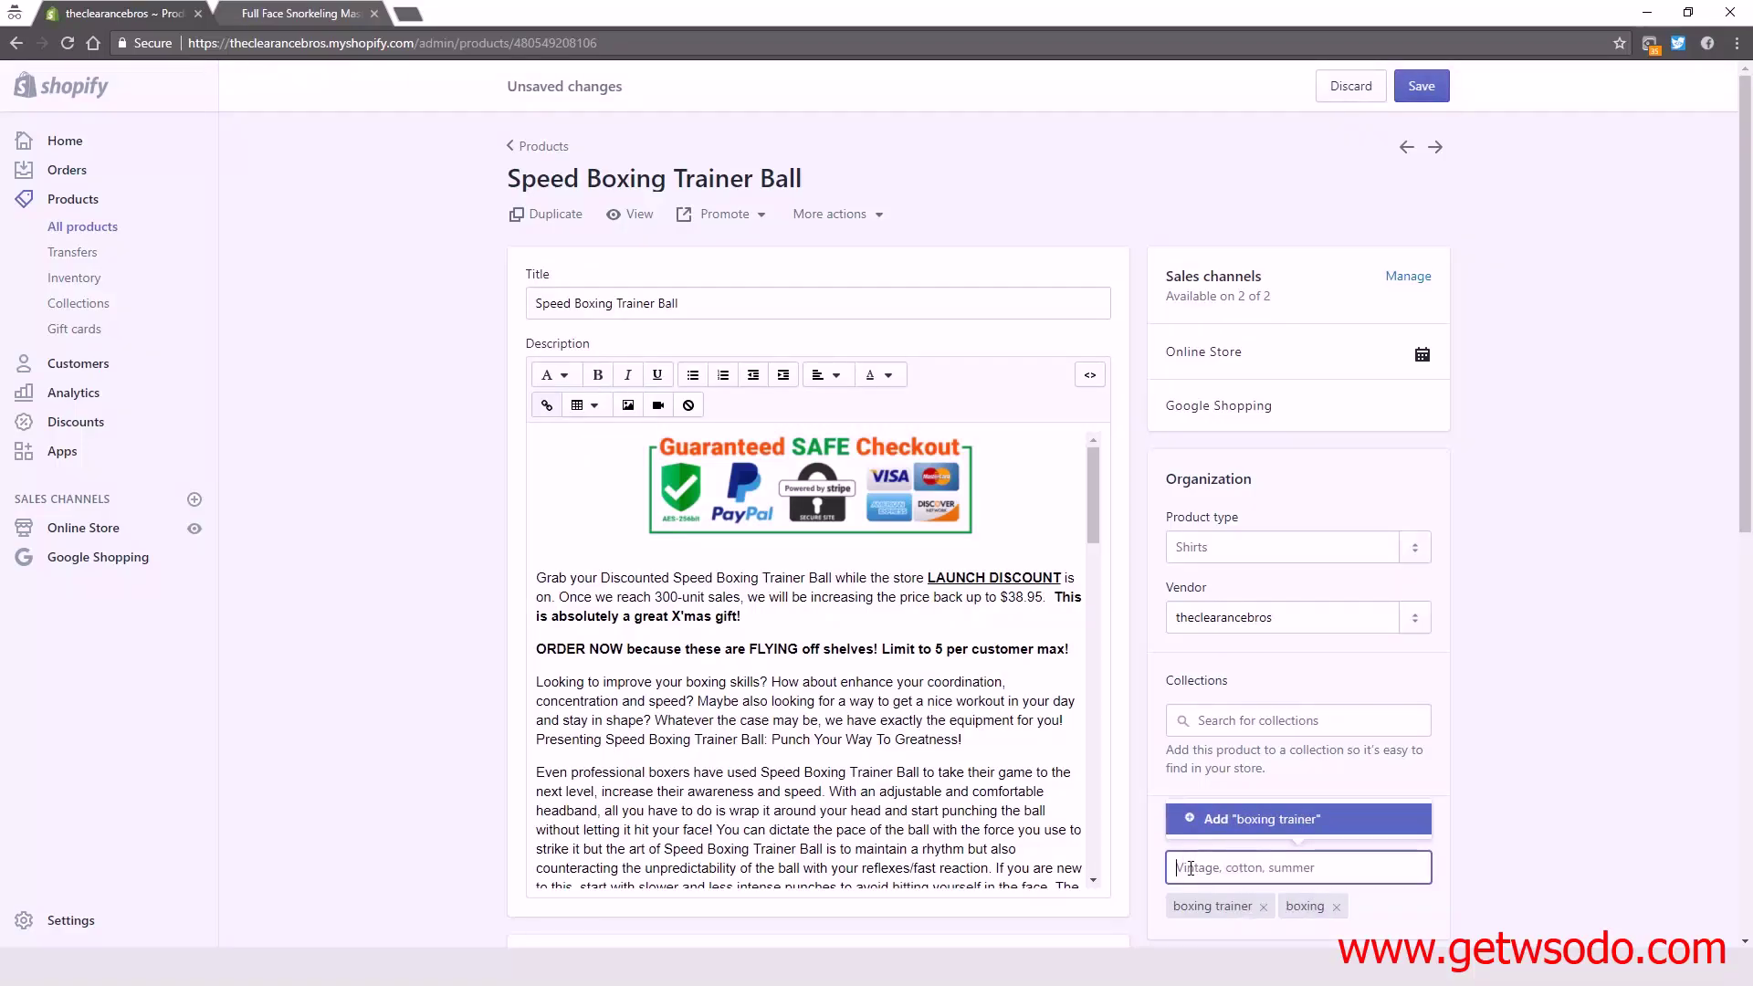
text(speed)
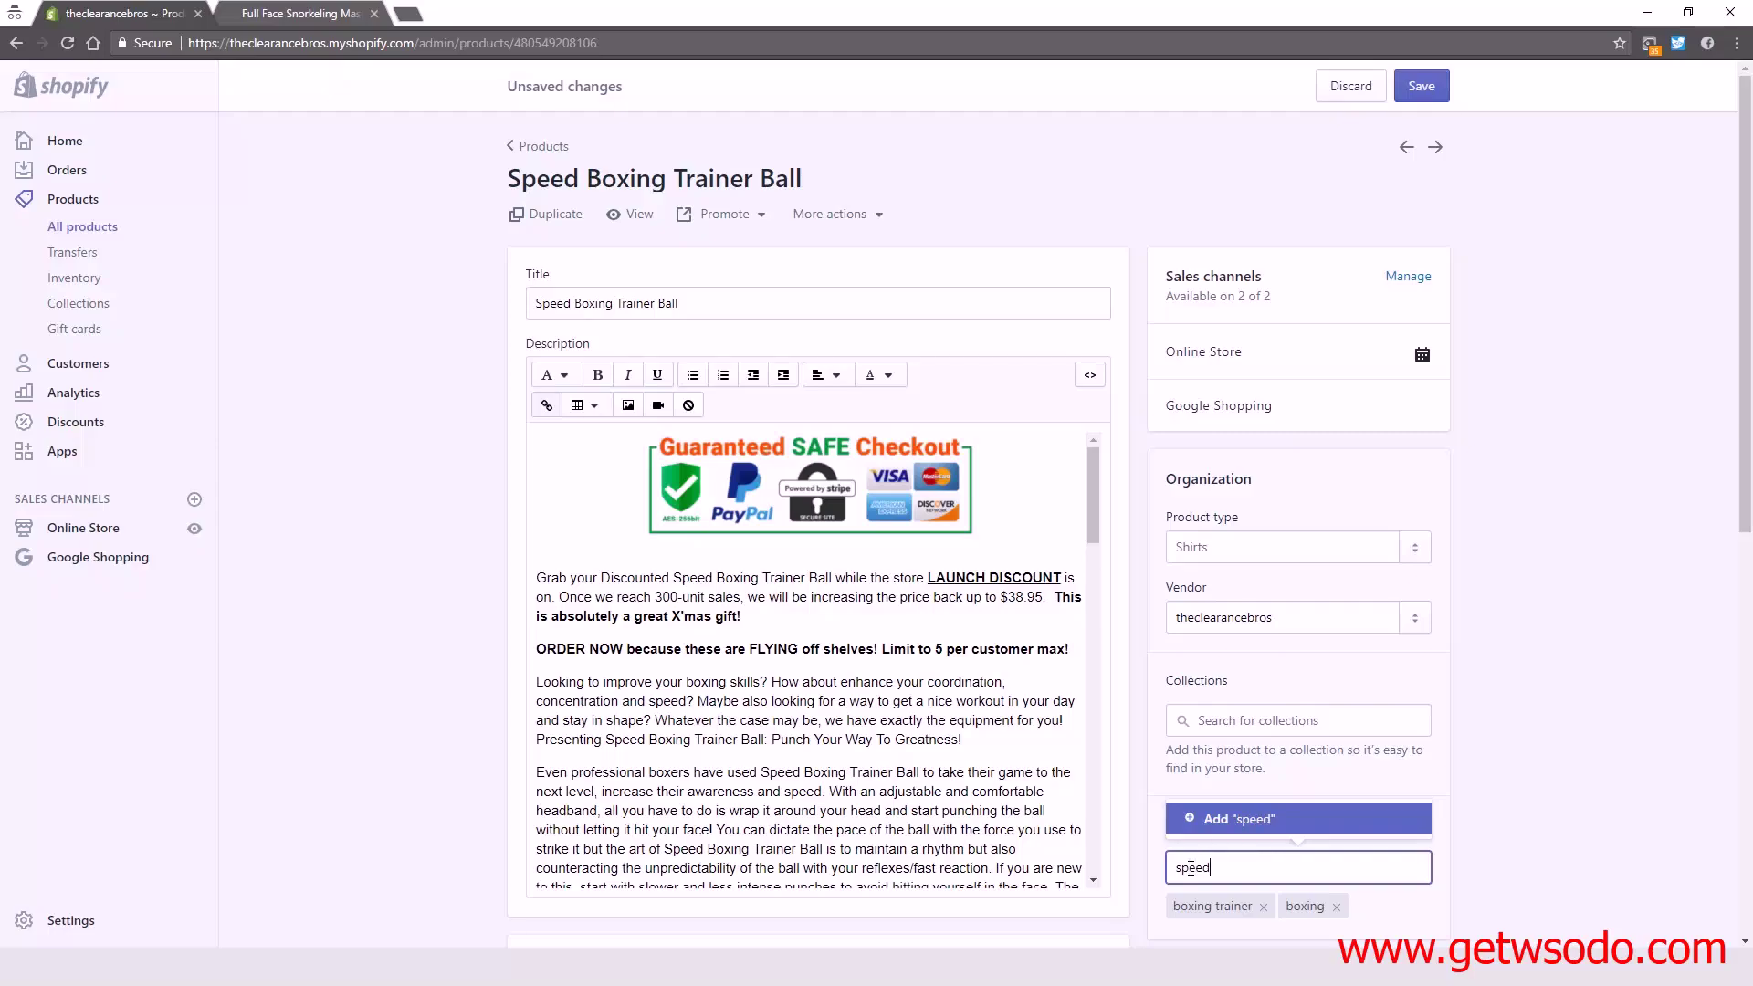
text( boxing training)
key(Return)
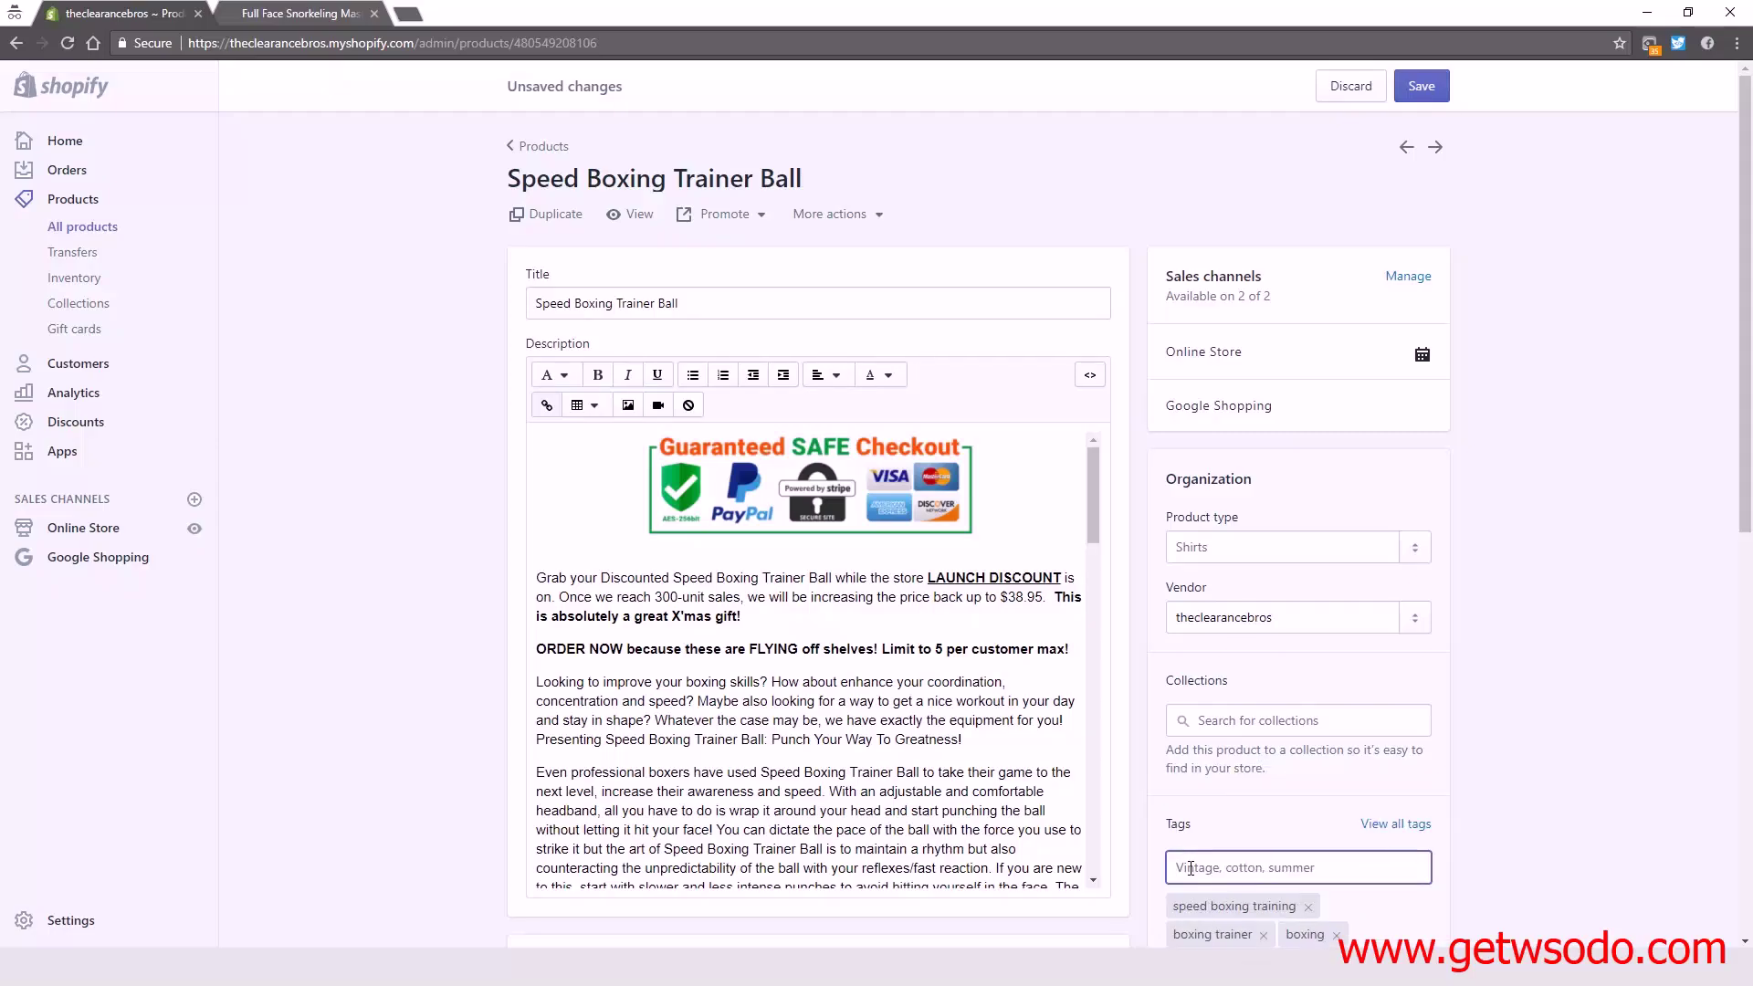
Add the tags "boxing ball trainer" and "boxing training device" to the product.
scroll(1133, 726, down, 4)
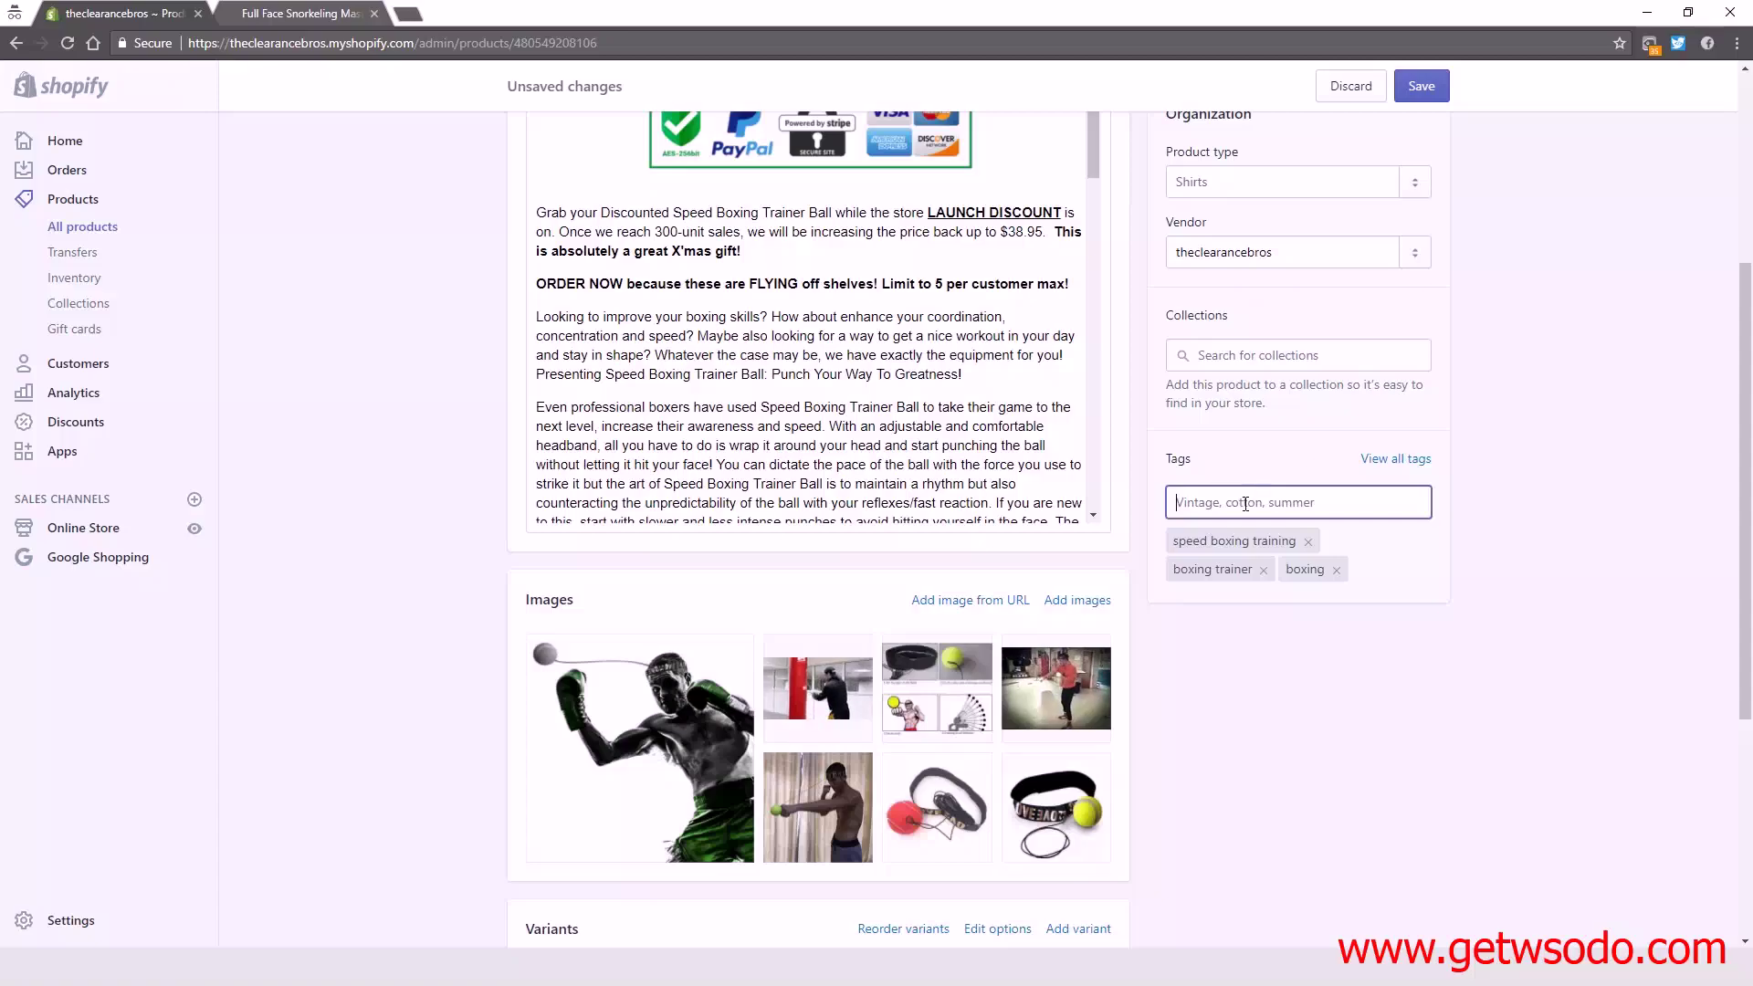
text(boxing ball trainer)
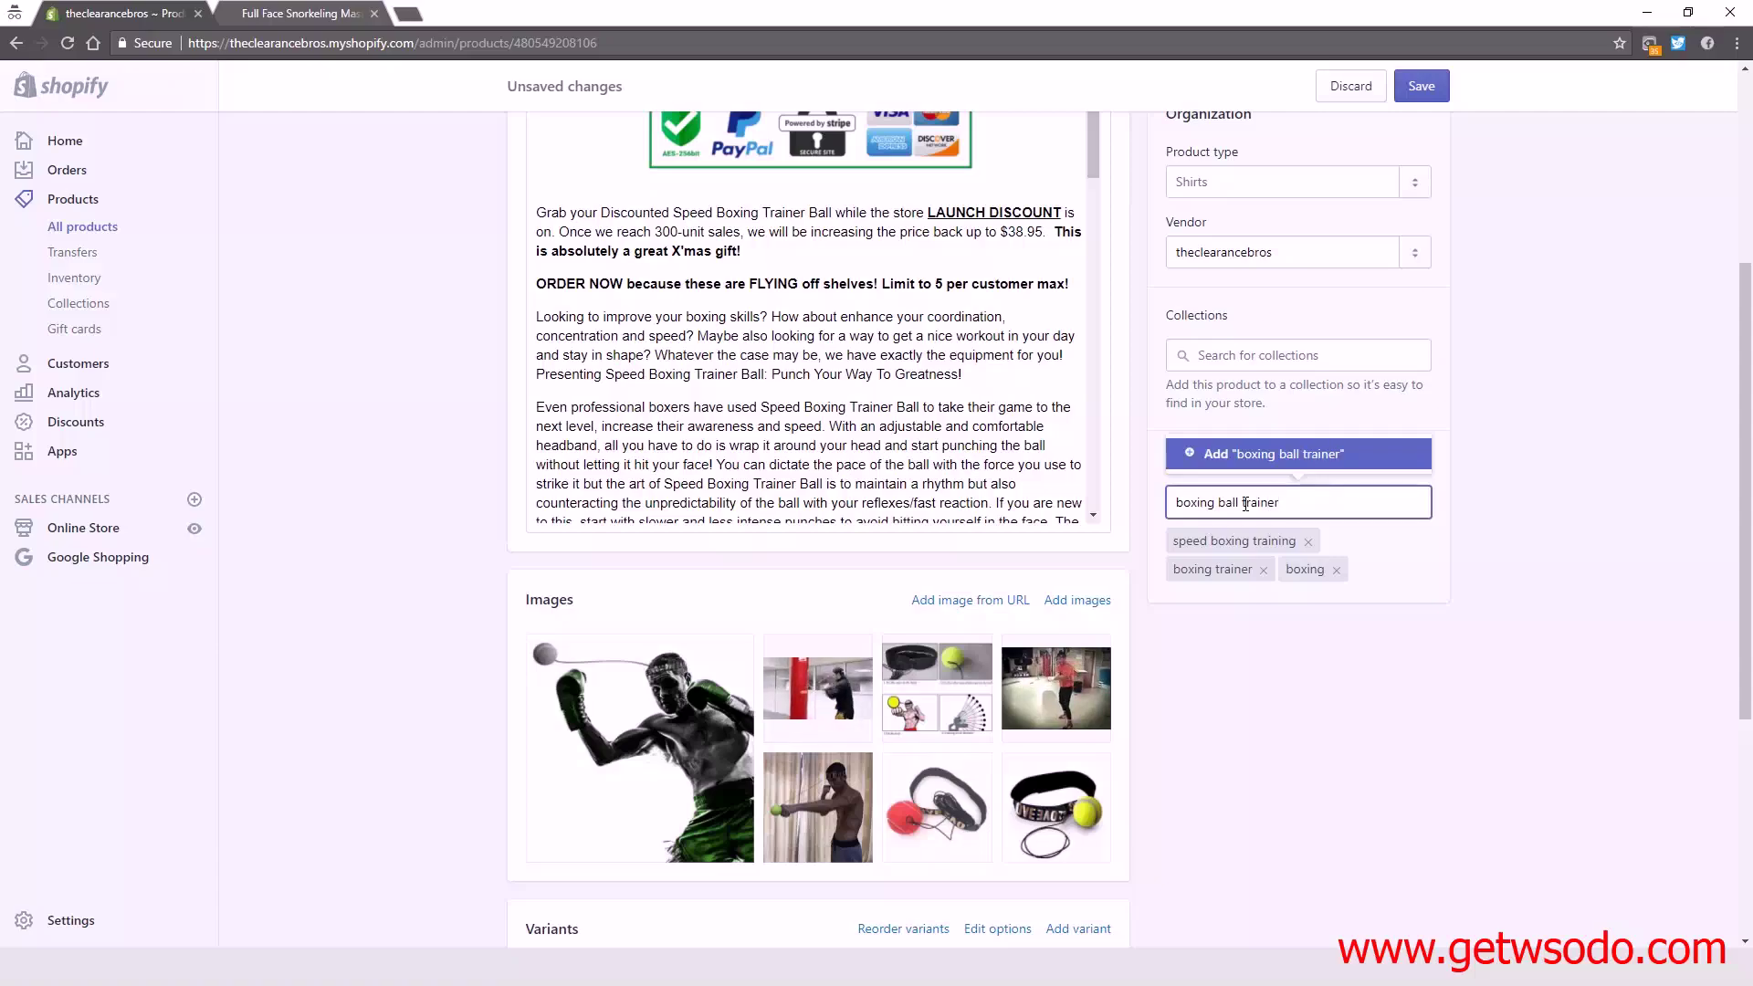
key(Return)
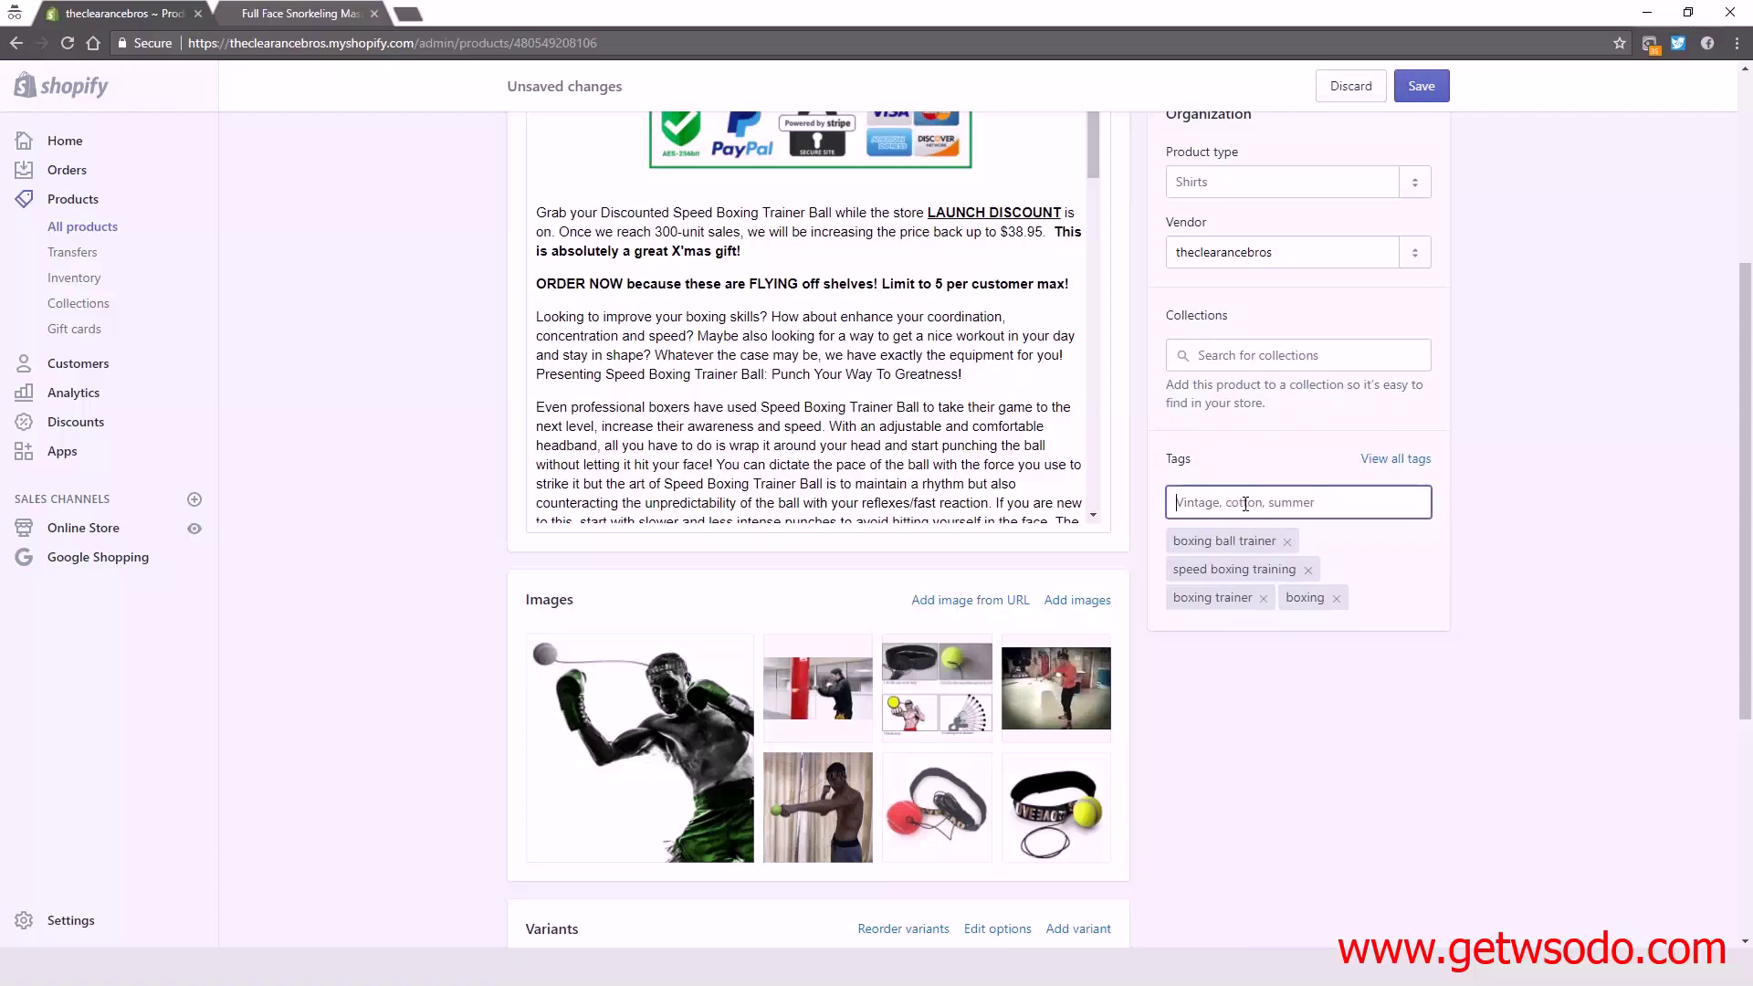
text(boxin)
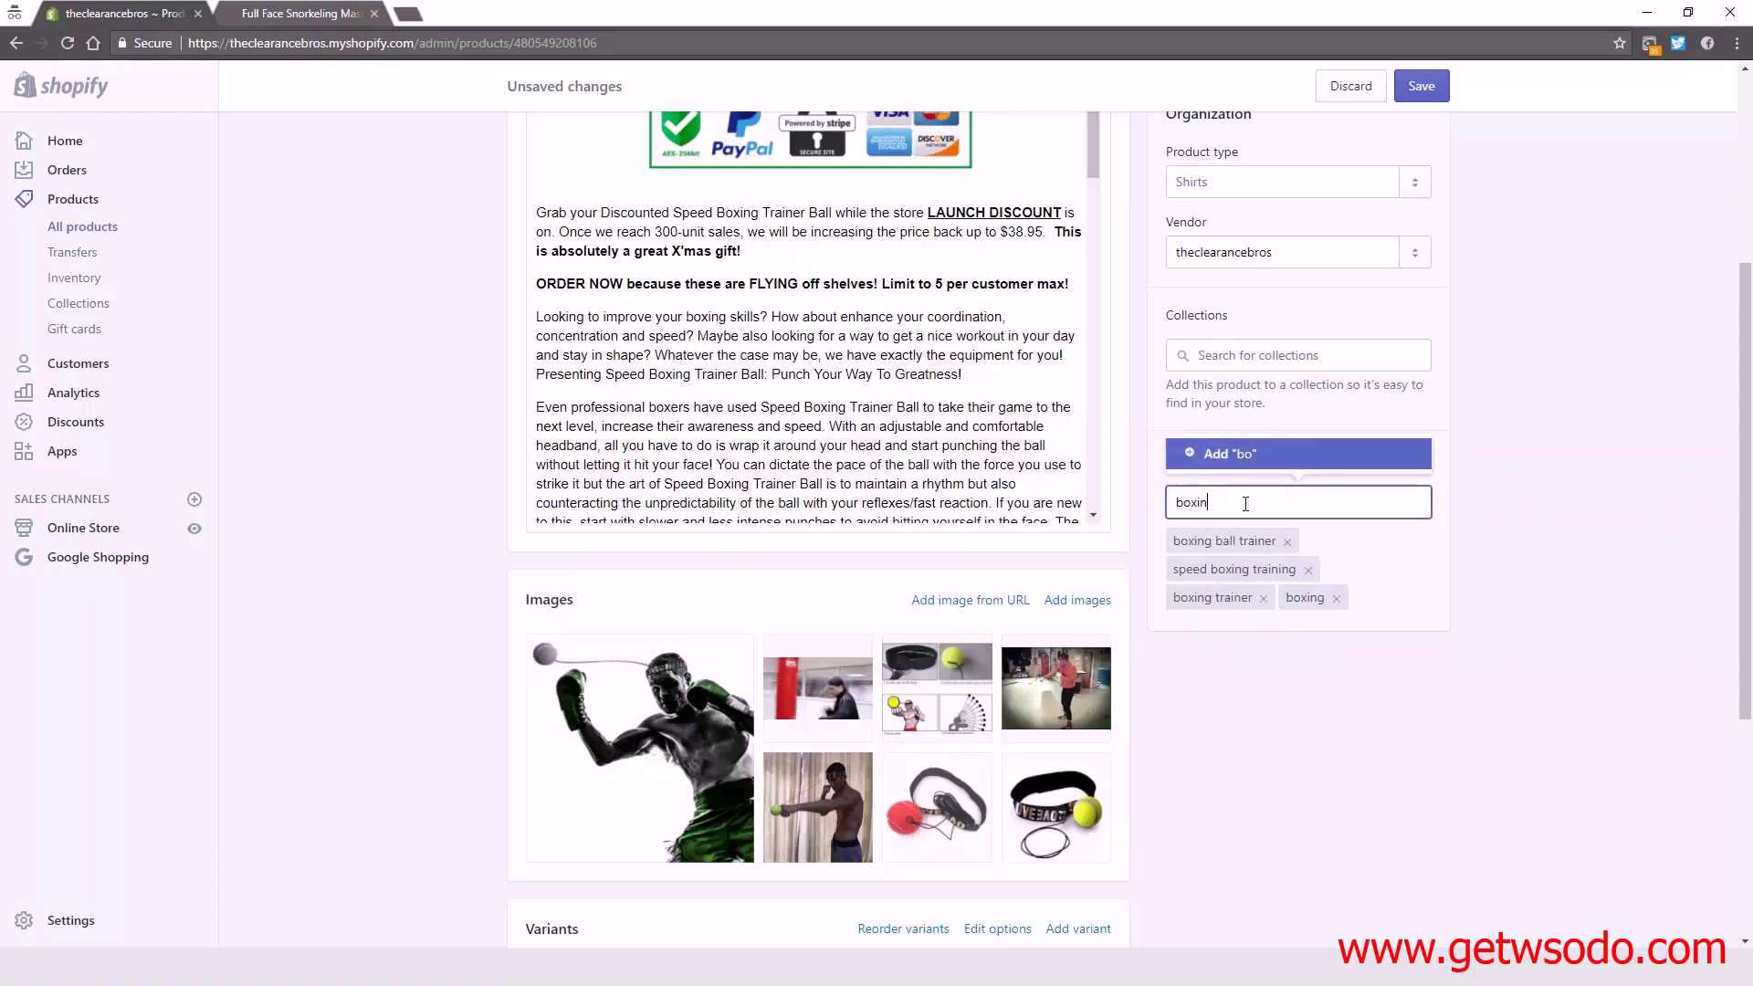
text(g training )
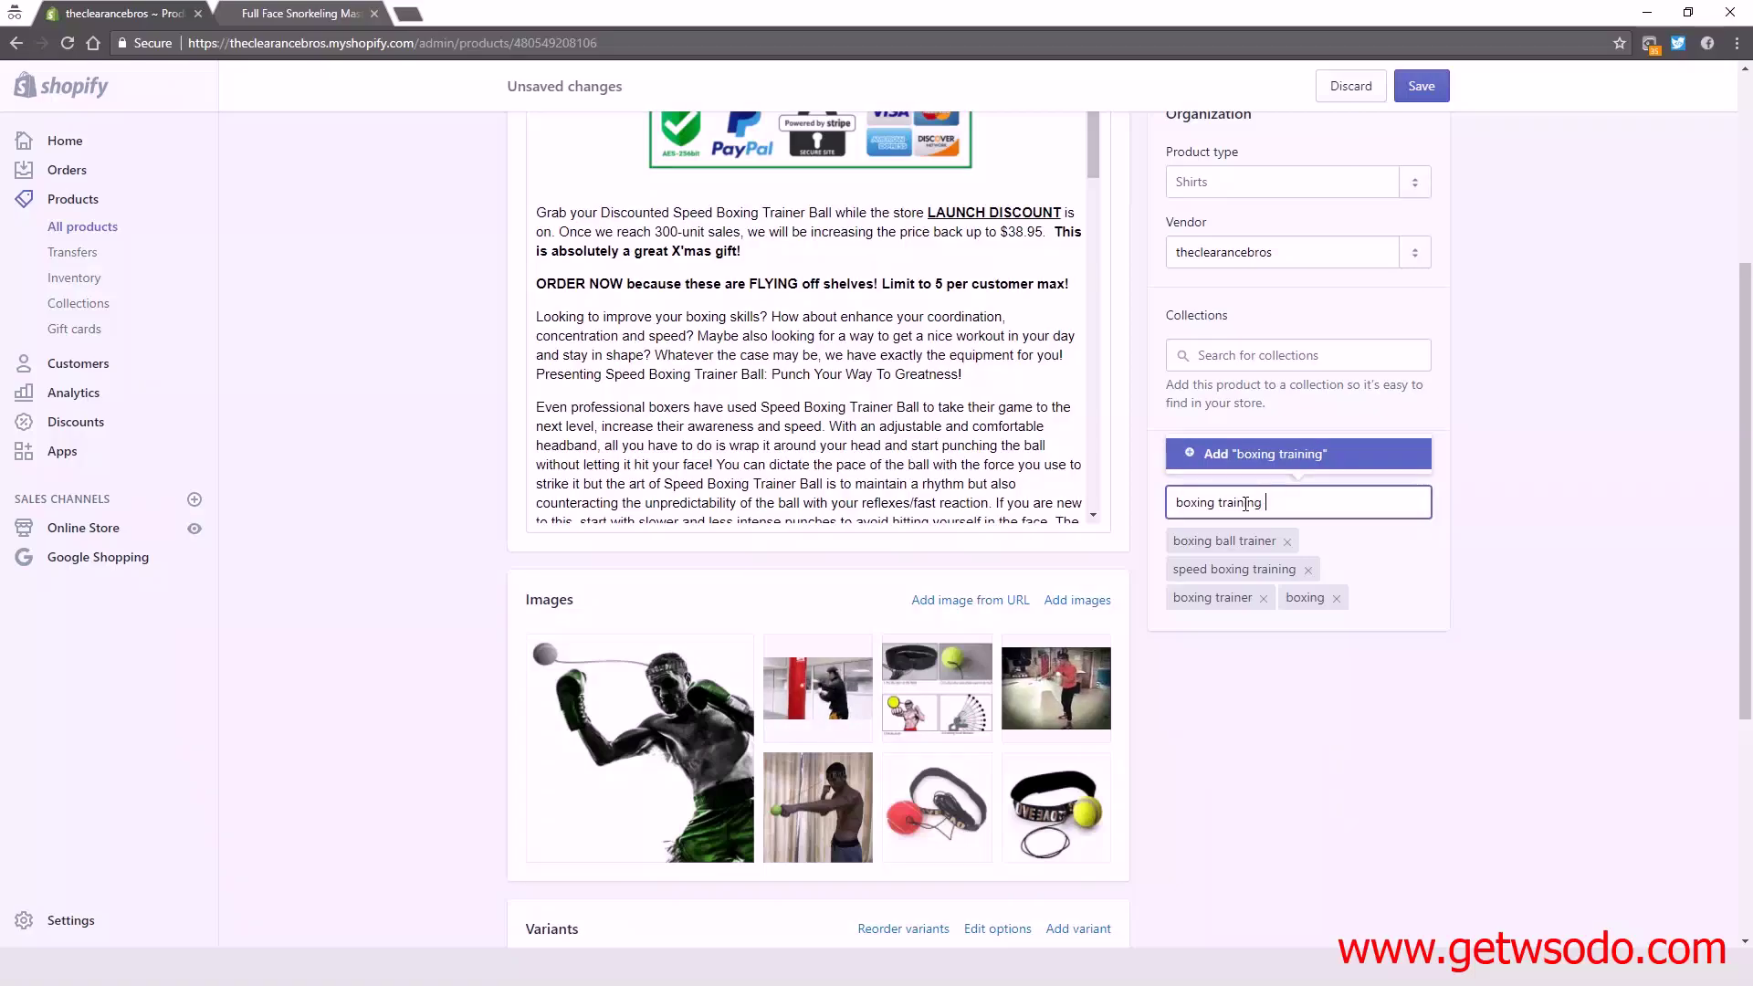
text(device)
key(Return)
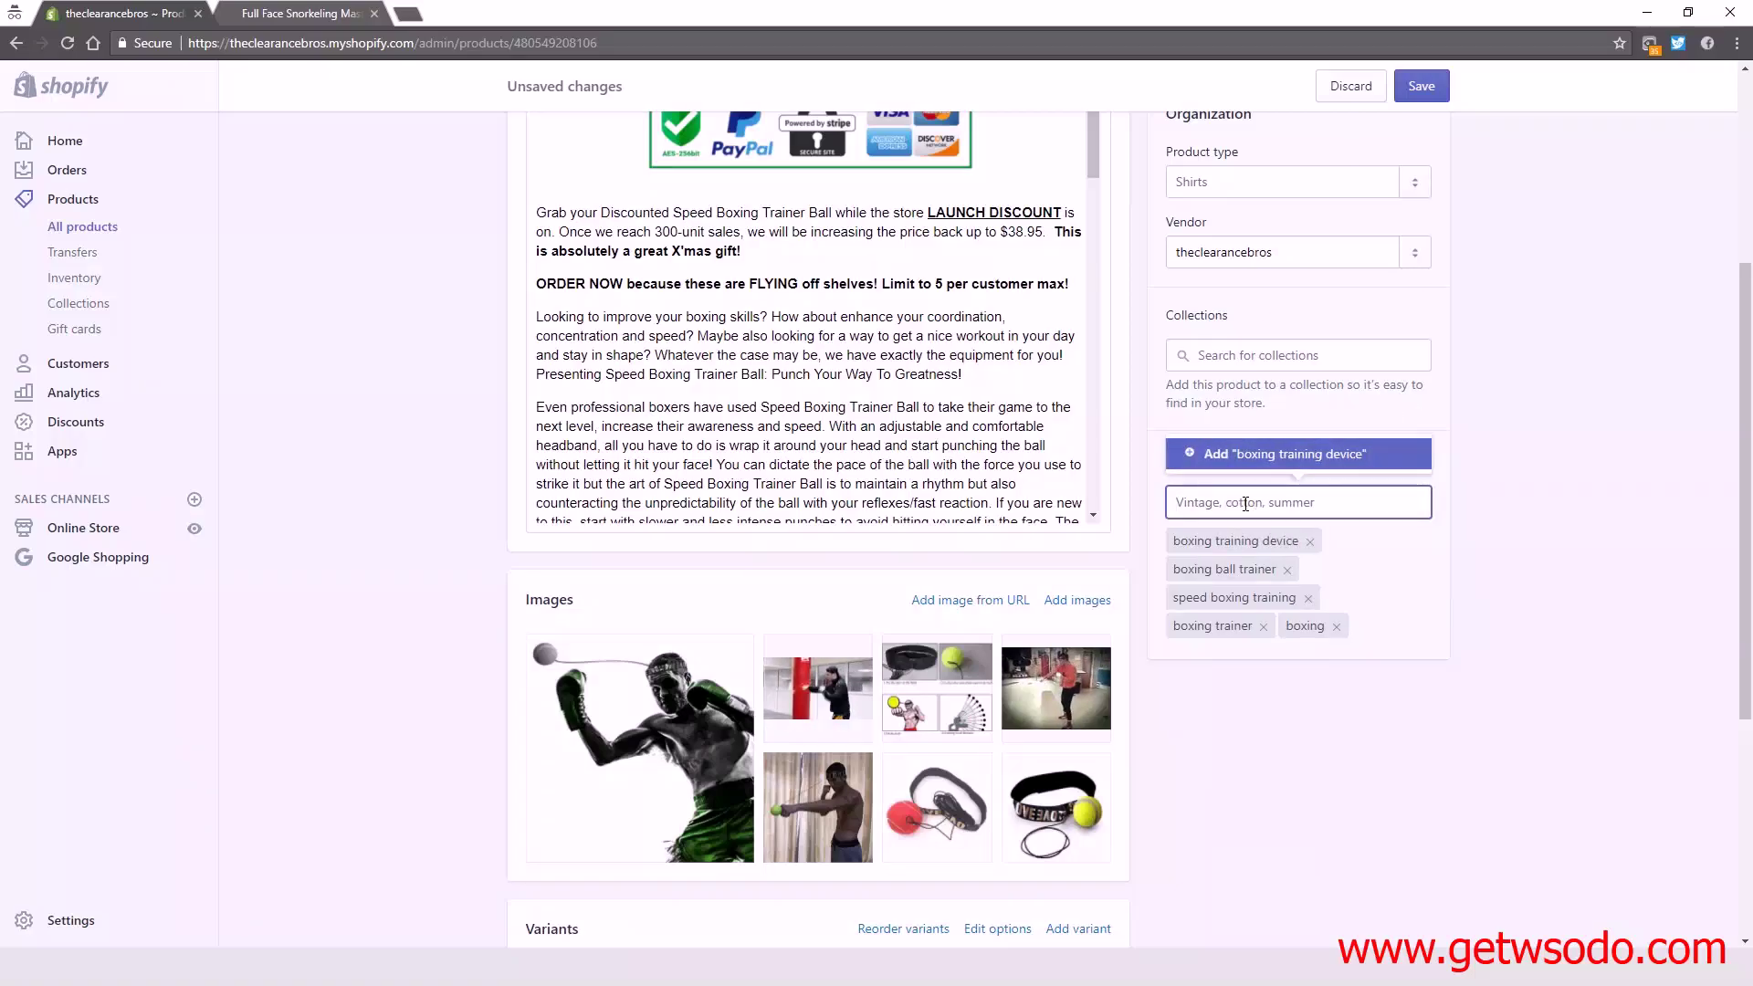
Check the product's variants and prices, and add the tag "cheap boxing equipment".
scroll(940, 452, down, 10)
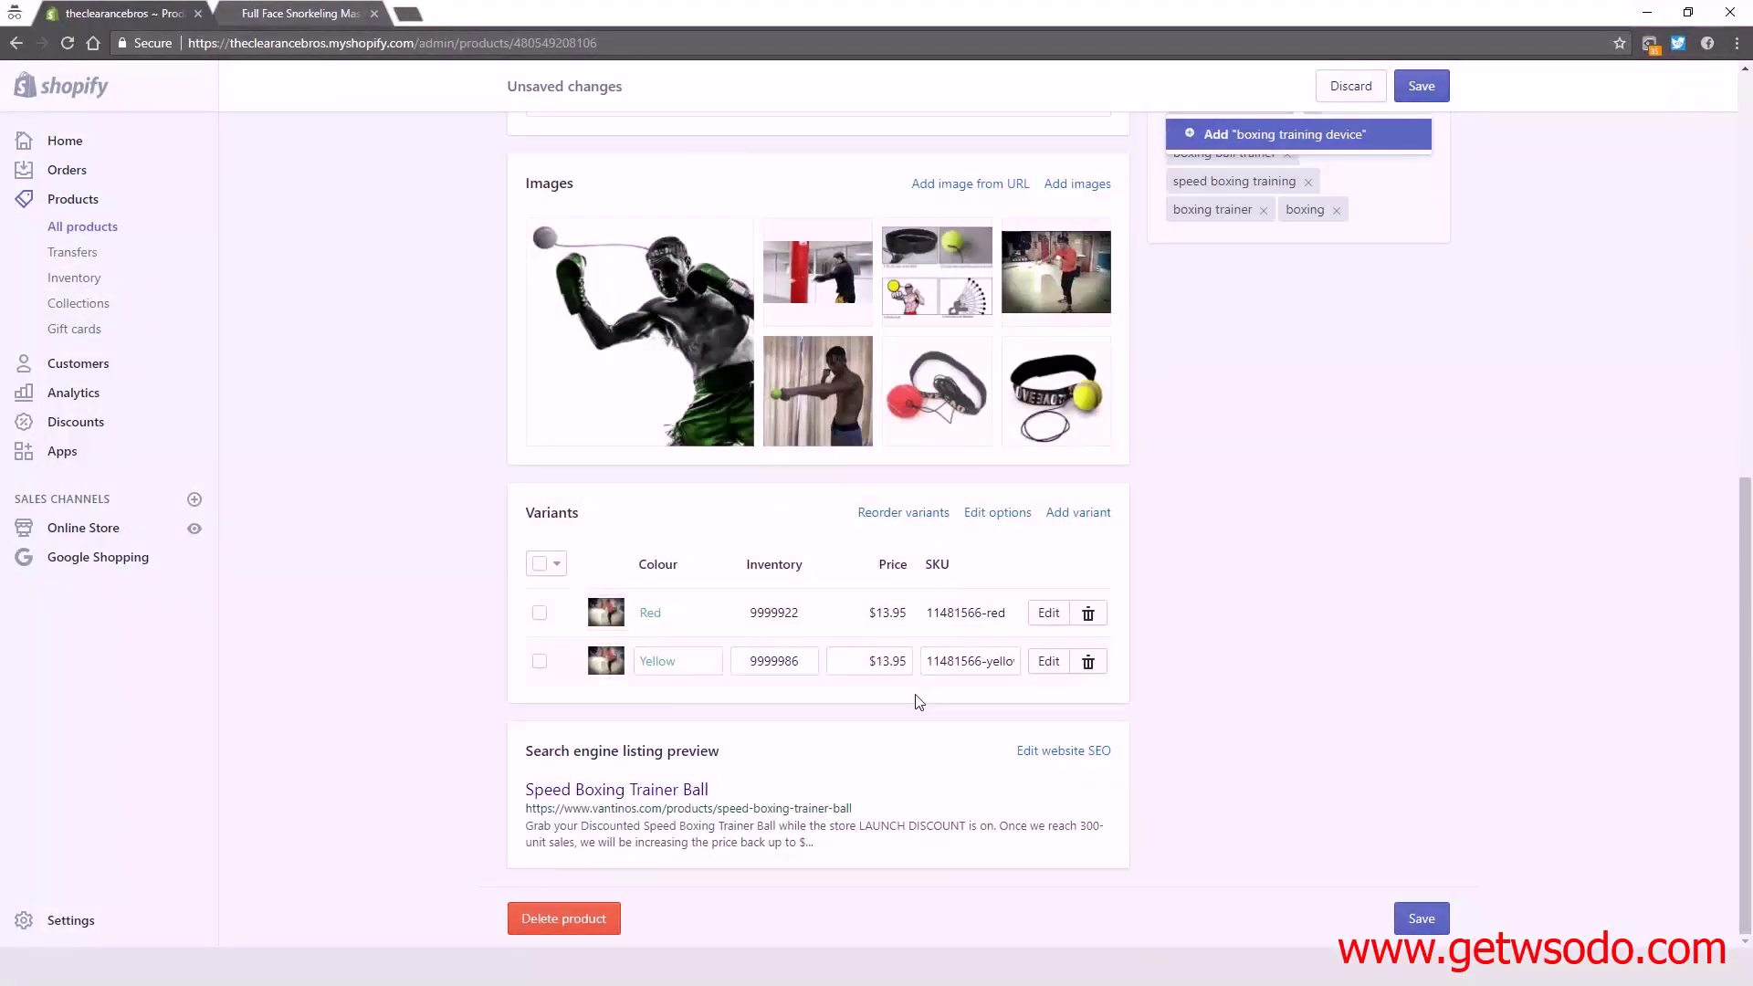
scroll(959, 664, up, 5)
text(cheap boxing )
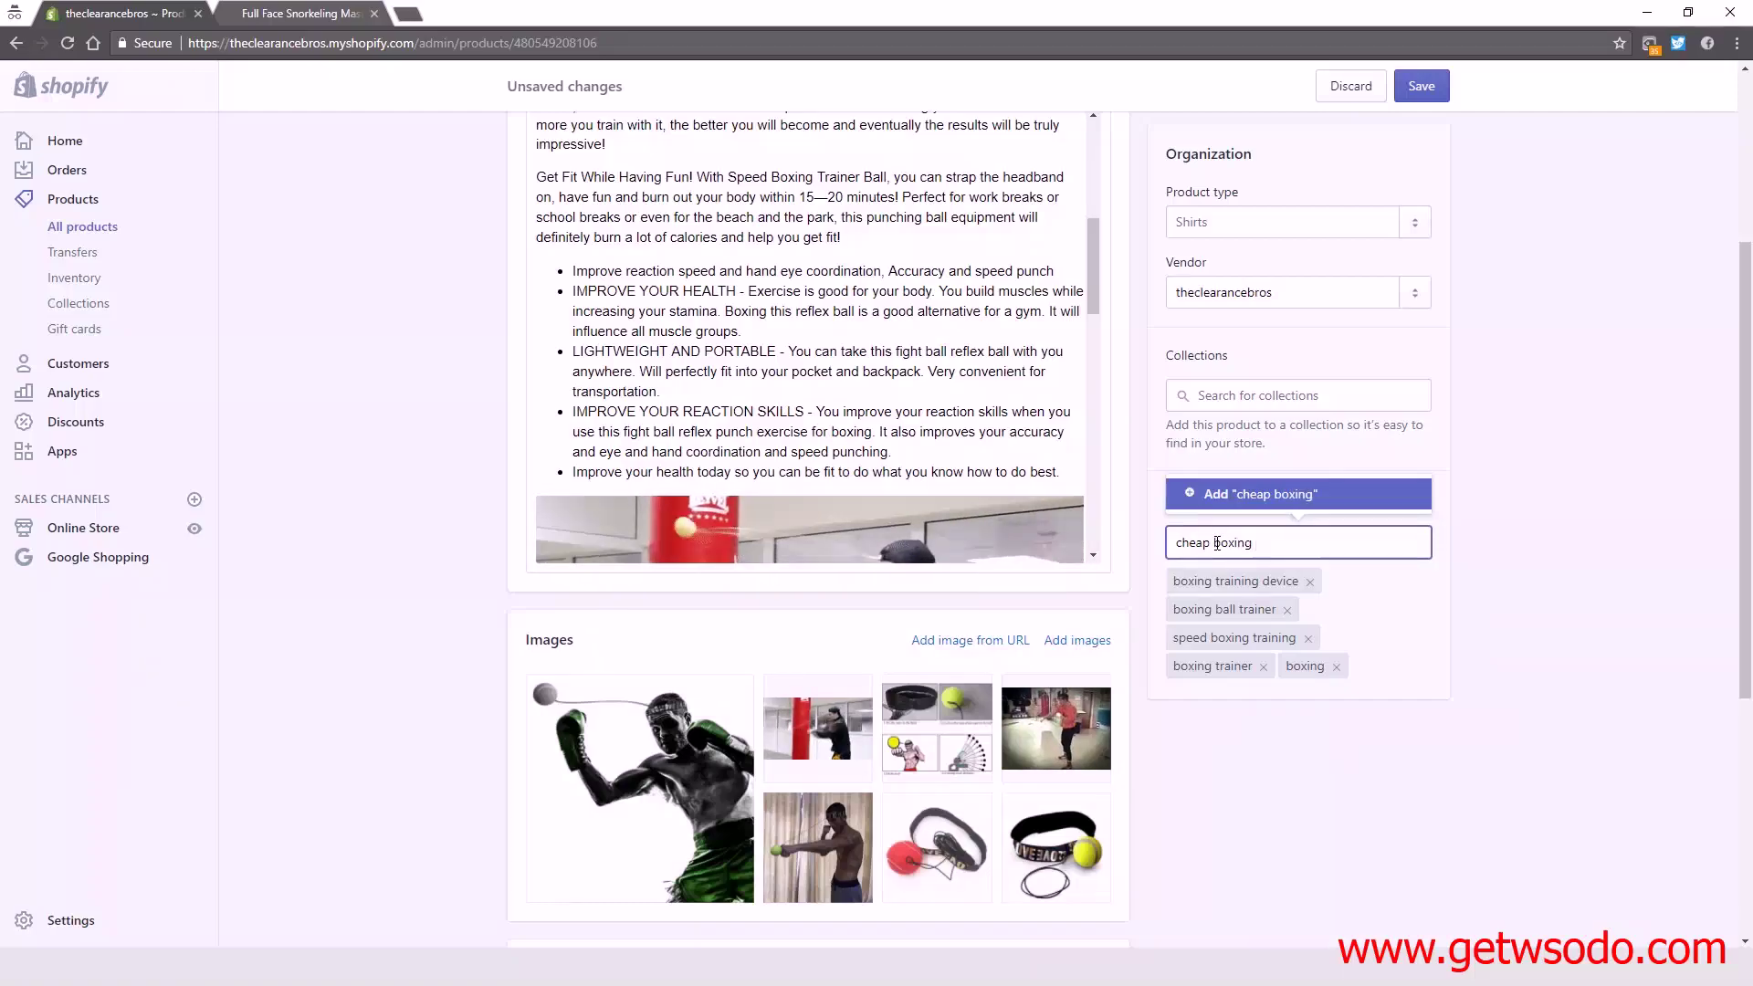
text(equipment)
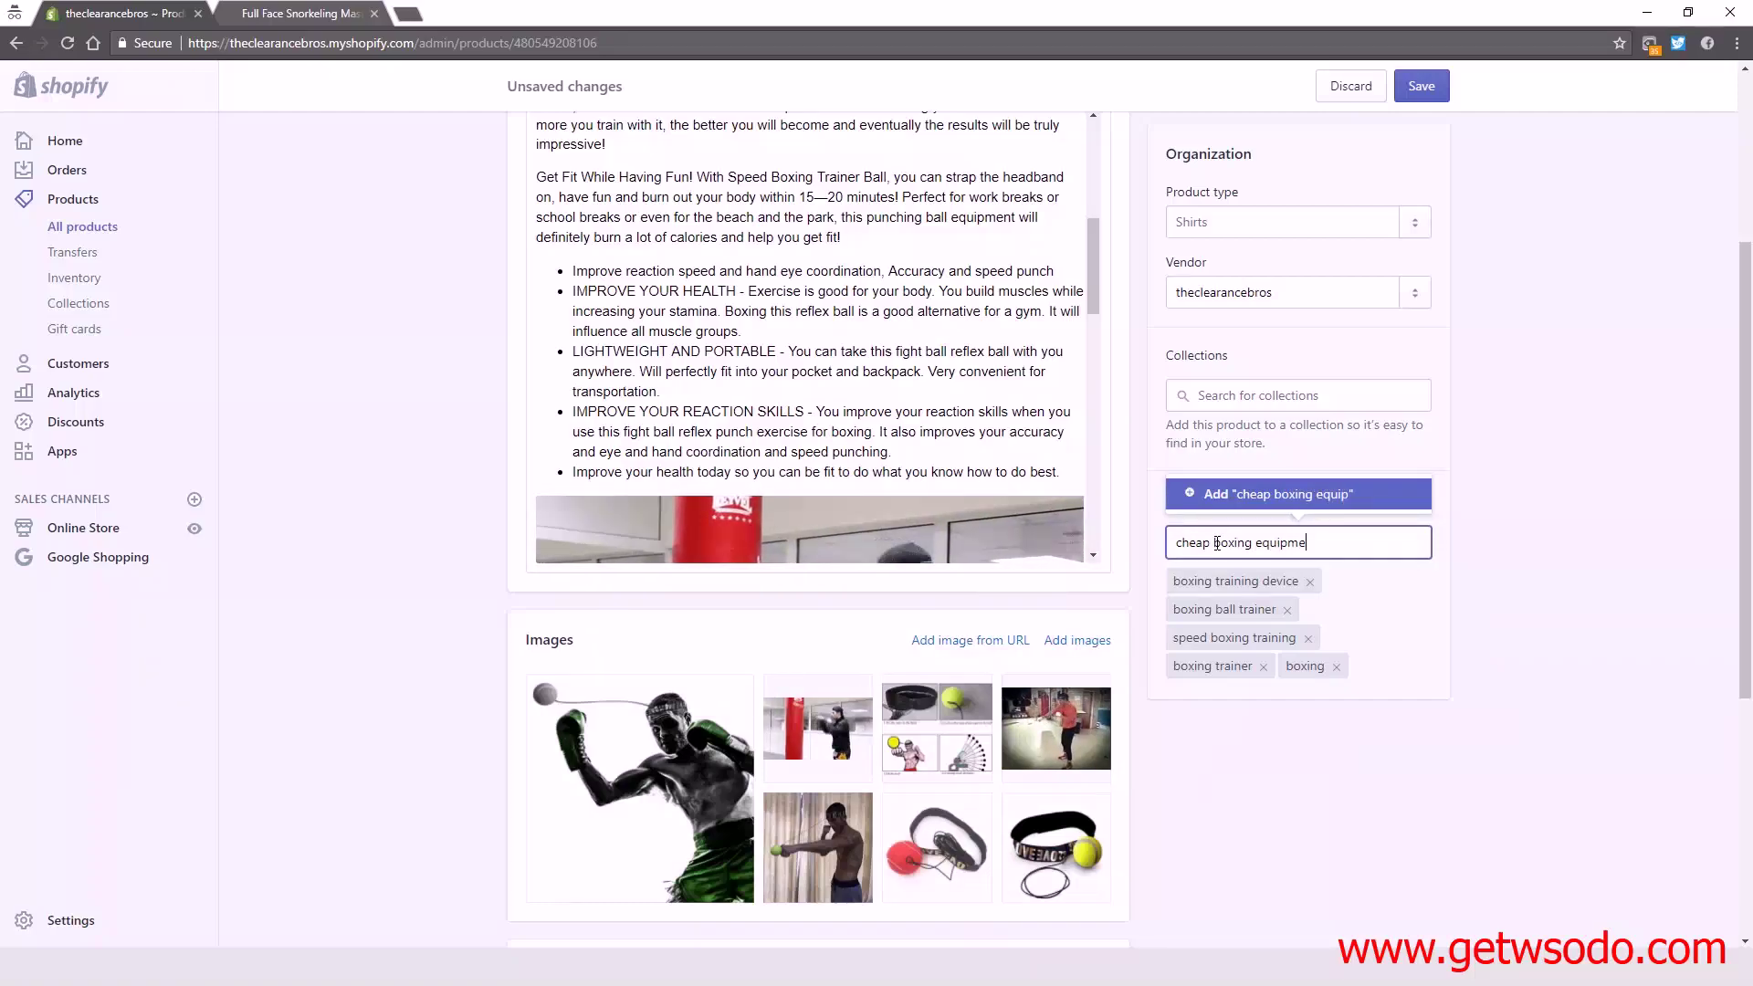
key(Return)
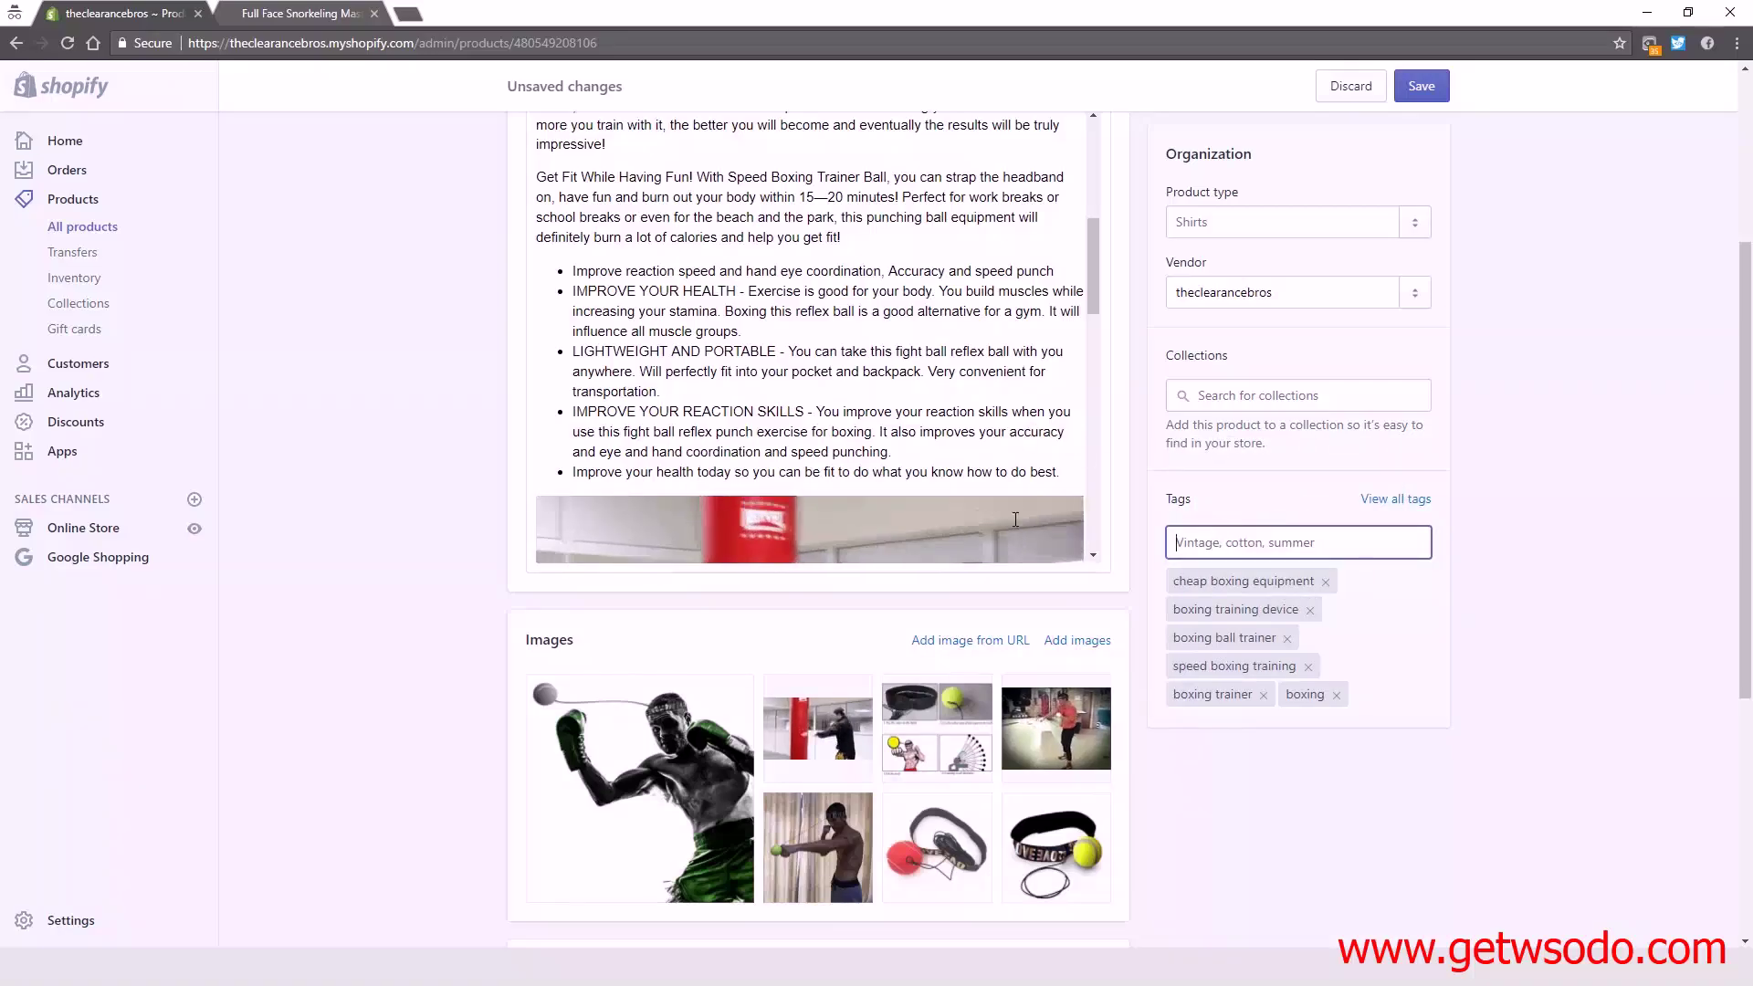
Reread the description's paragraphs and benefits list against the product's current tags for further keyword ideas.
scroll(907, 619, down, 5)
scroll(908, 619, up, 5)
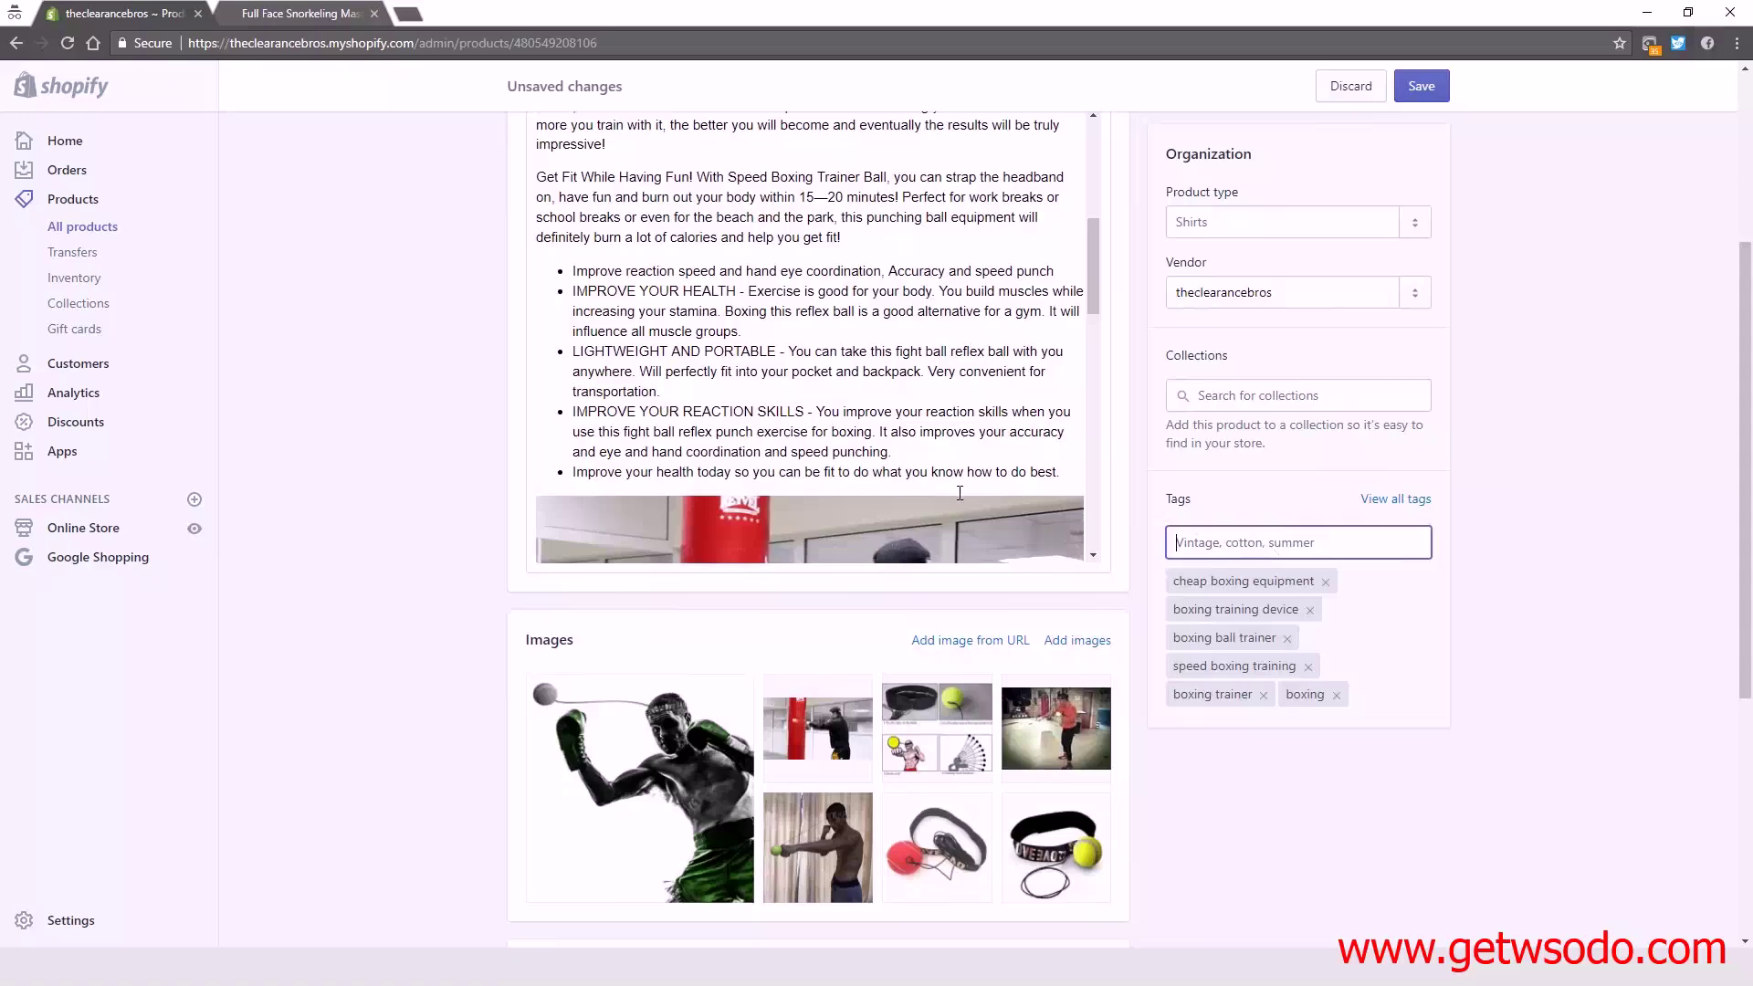
scroll(953, 643, down, 5)
scroll(952, 643, up, 5)
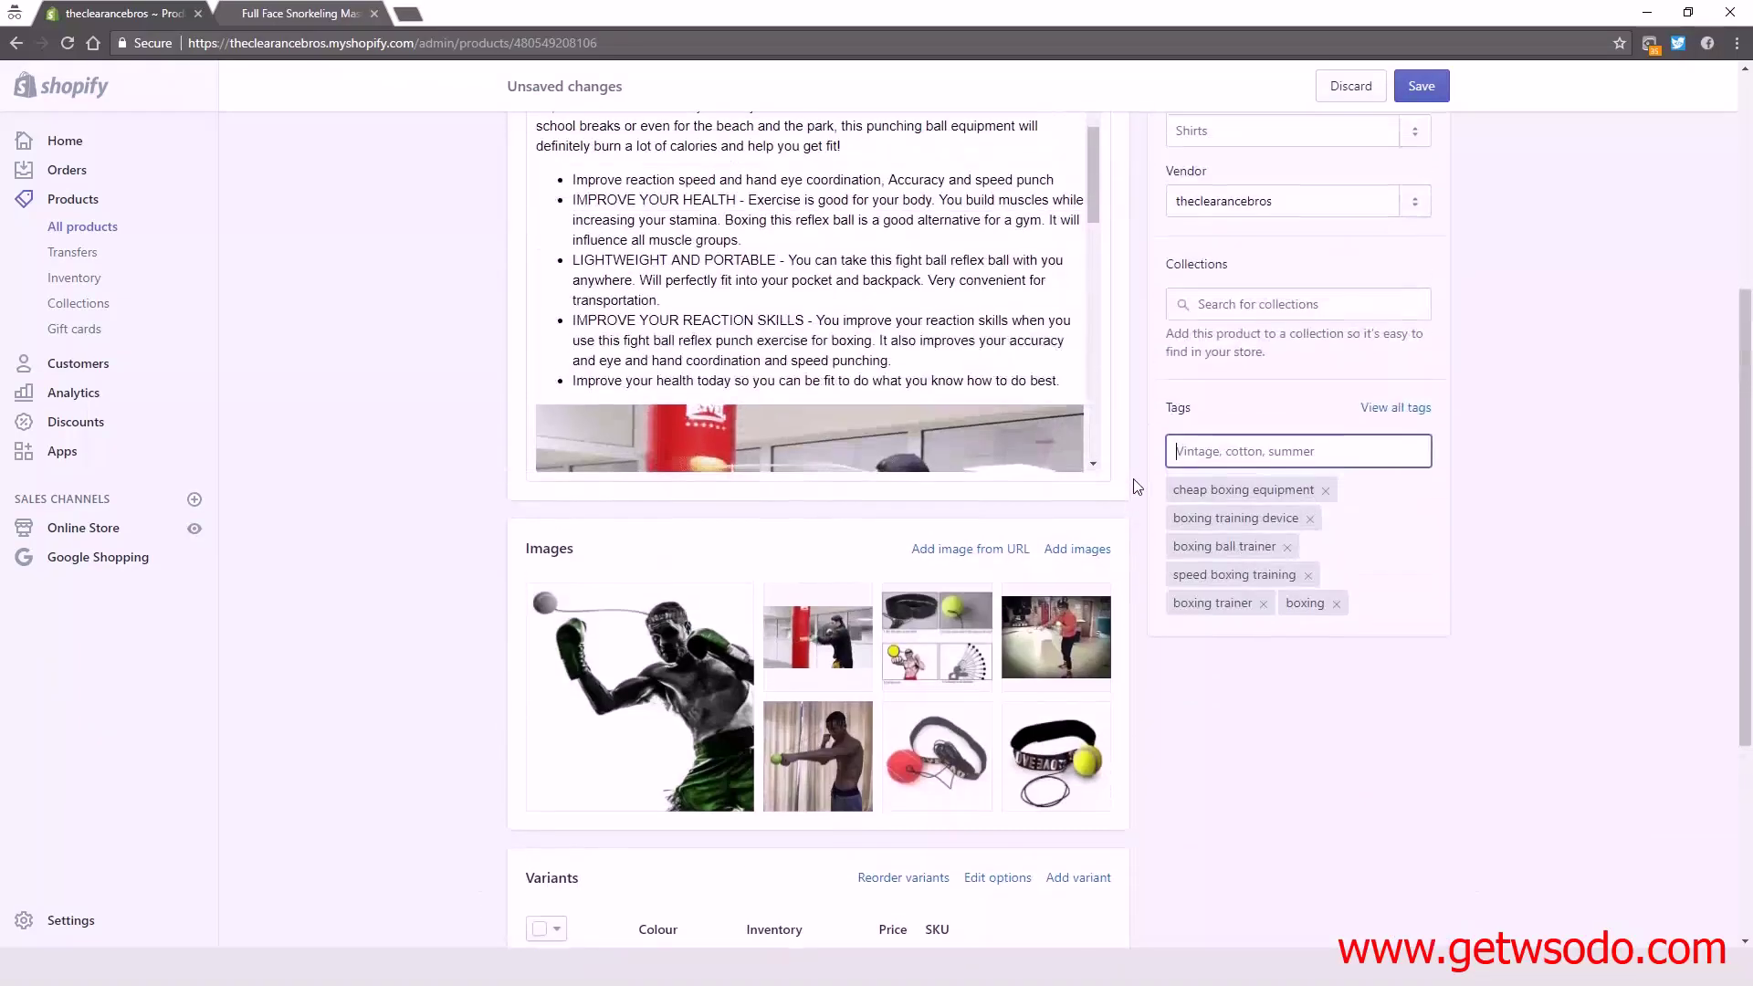
scroll(1044, 613, up, 2)
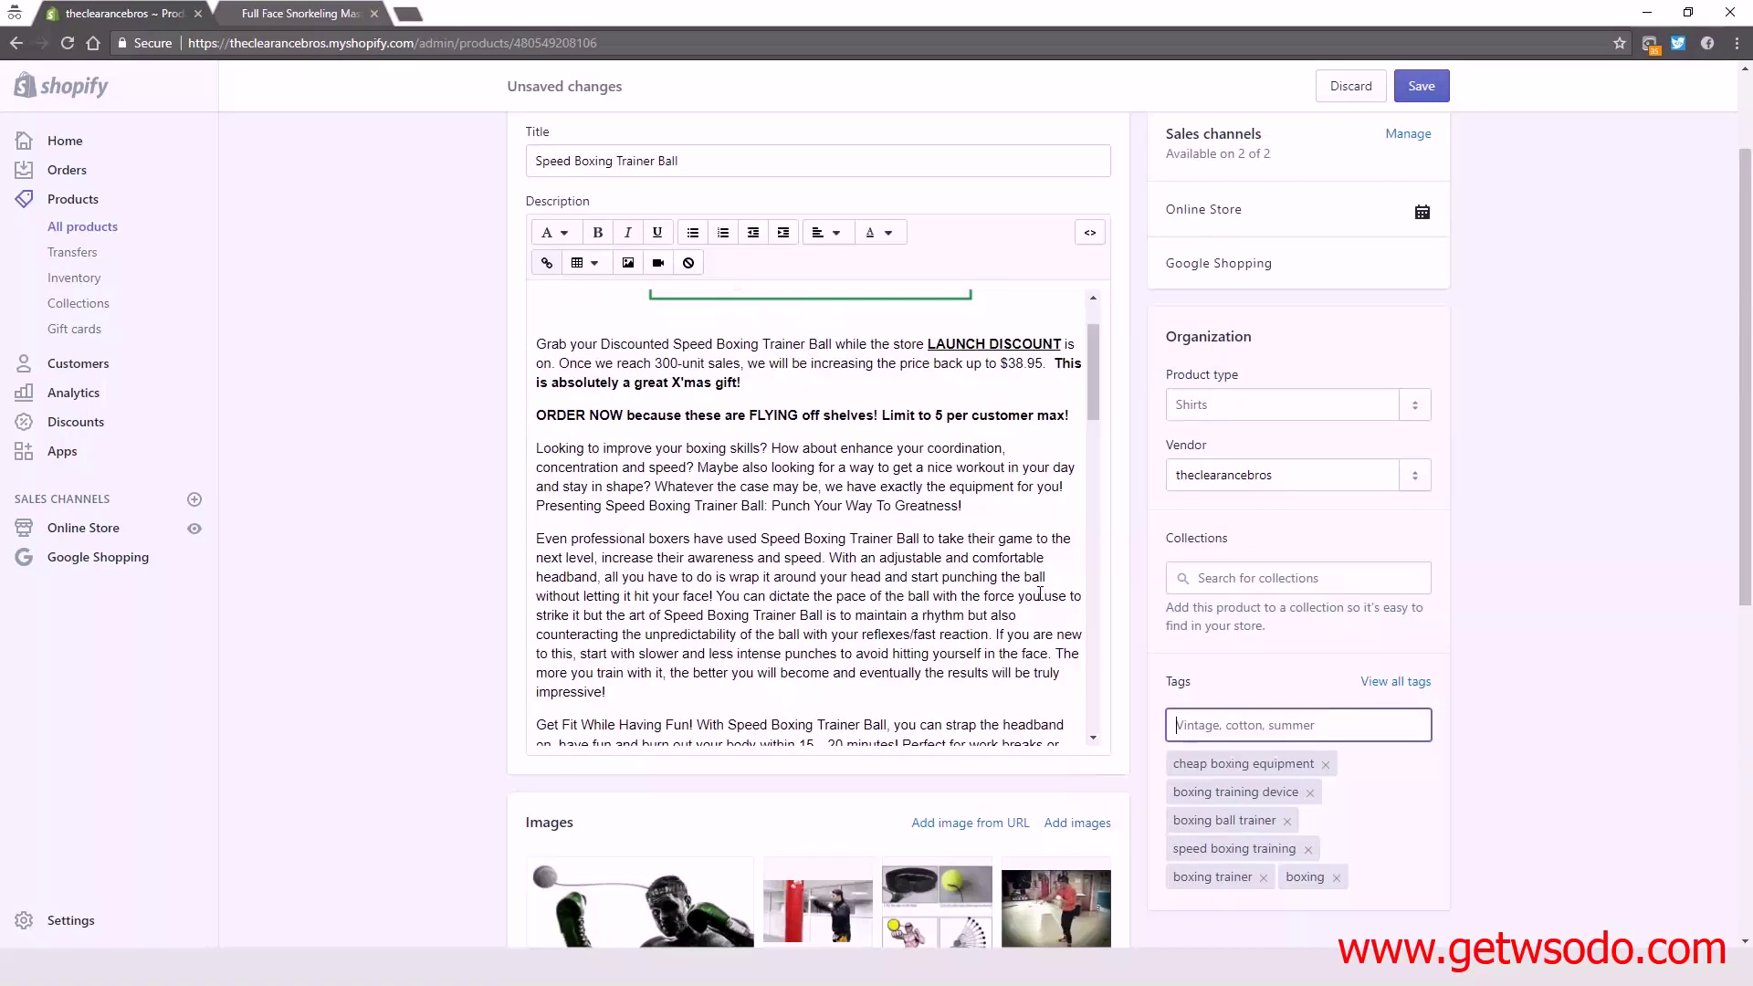
scroll(818, 669, down, 2)
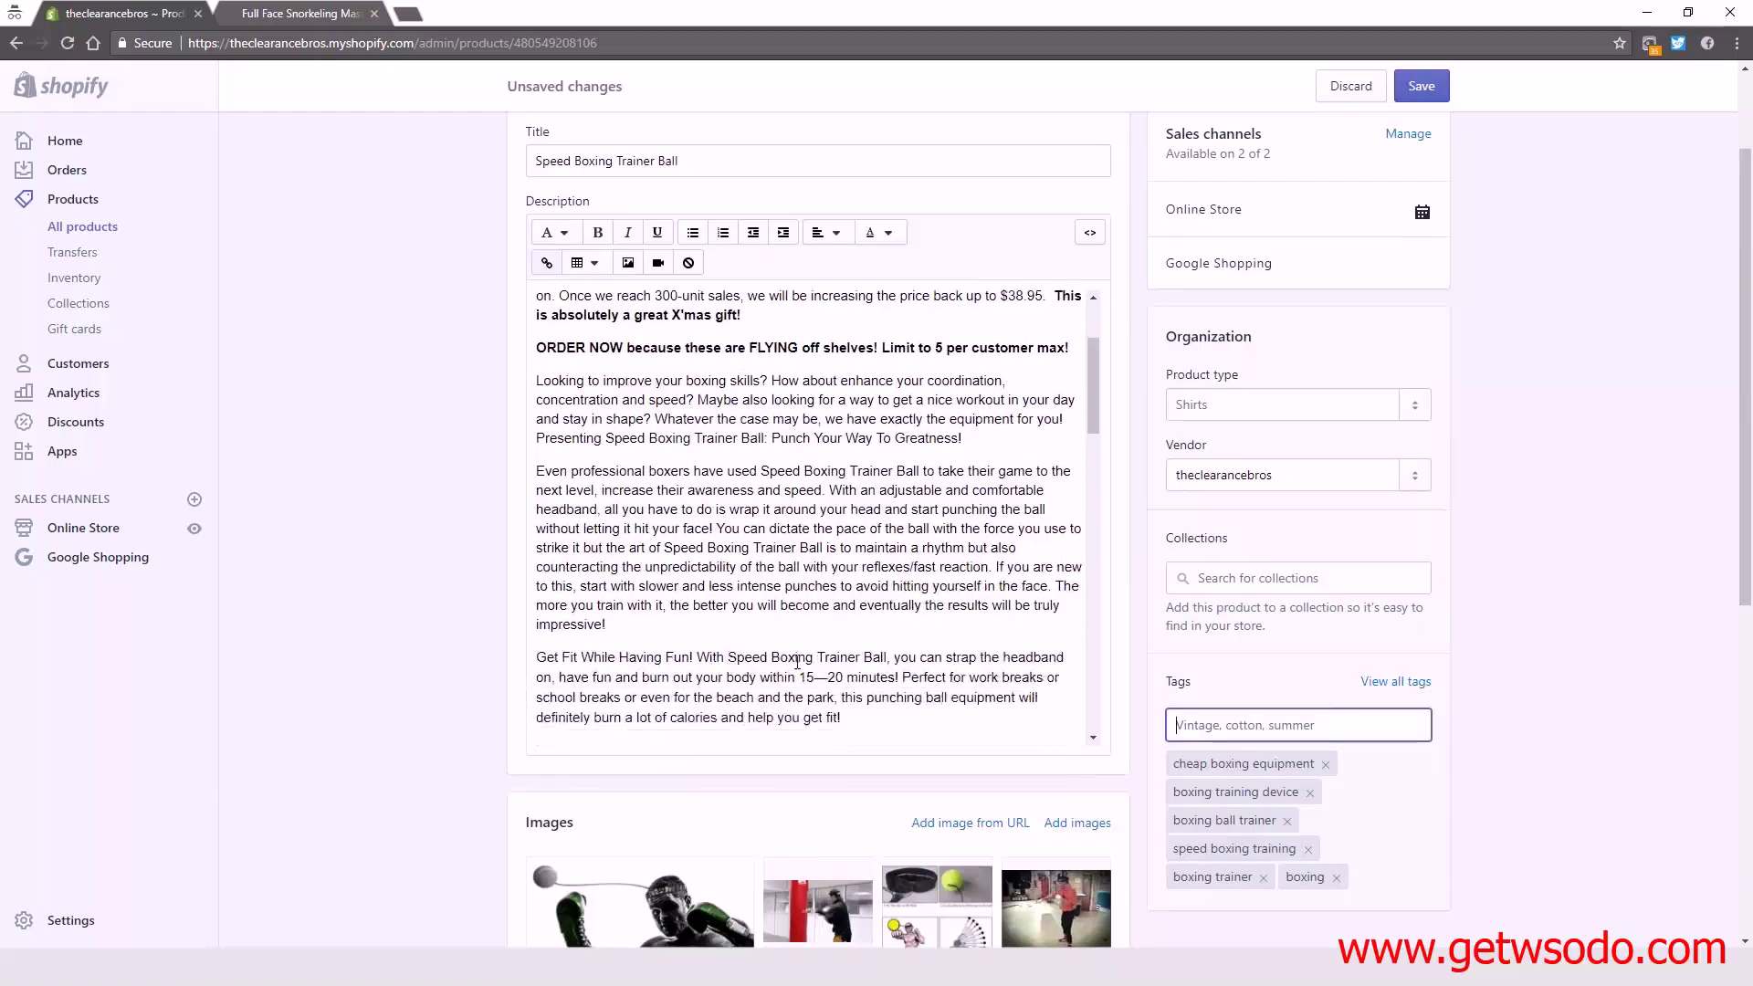
click(1235, 722)
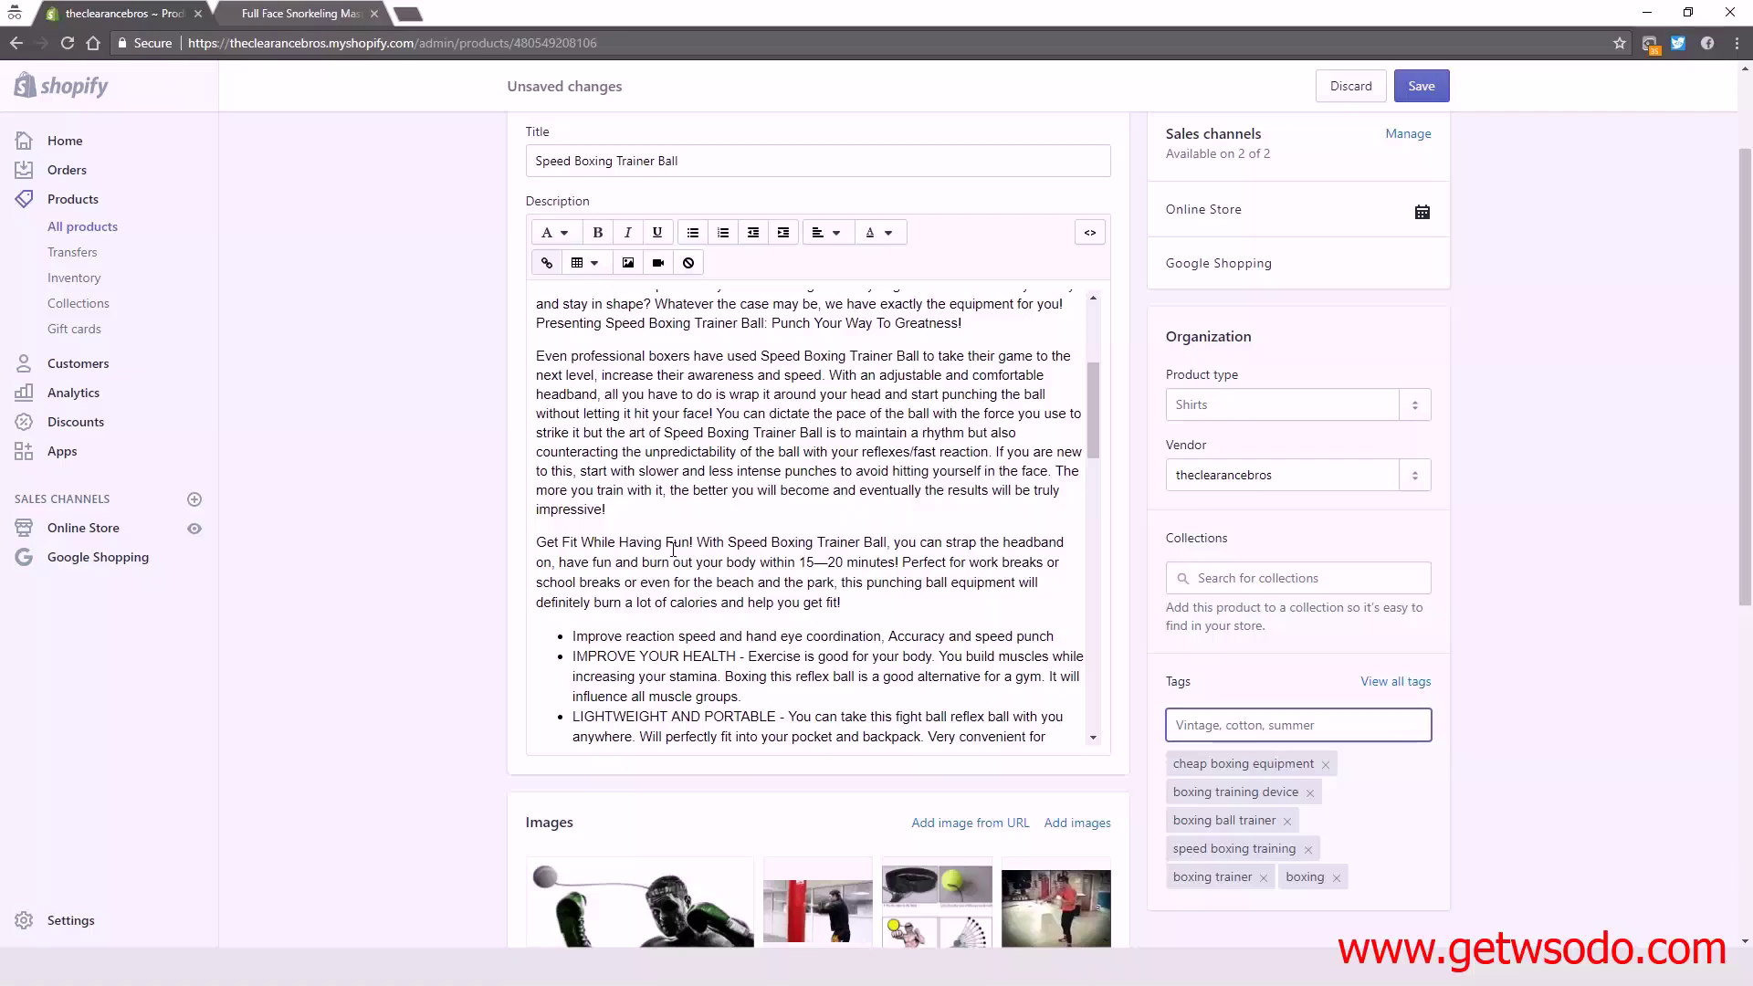
scroll(953, 597, down, 2)
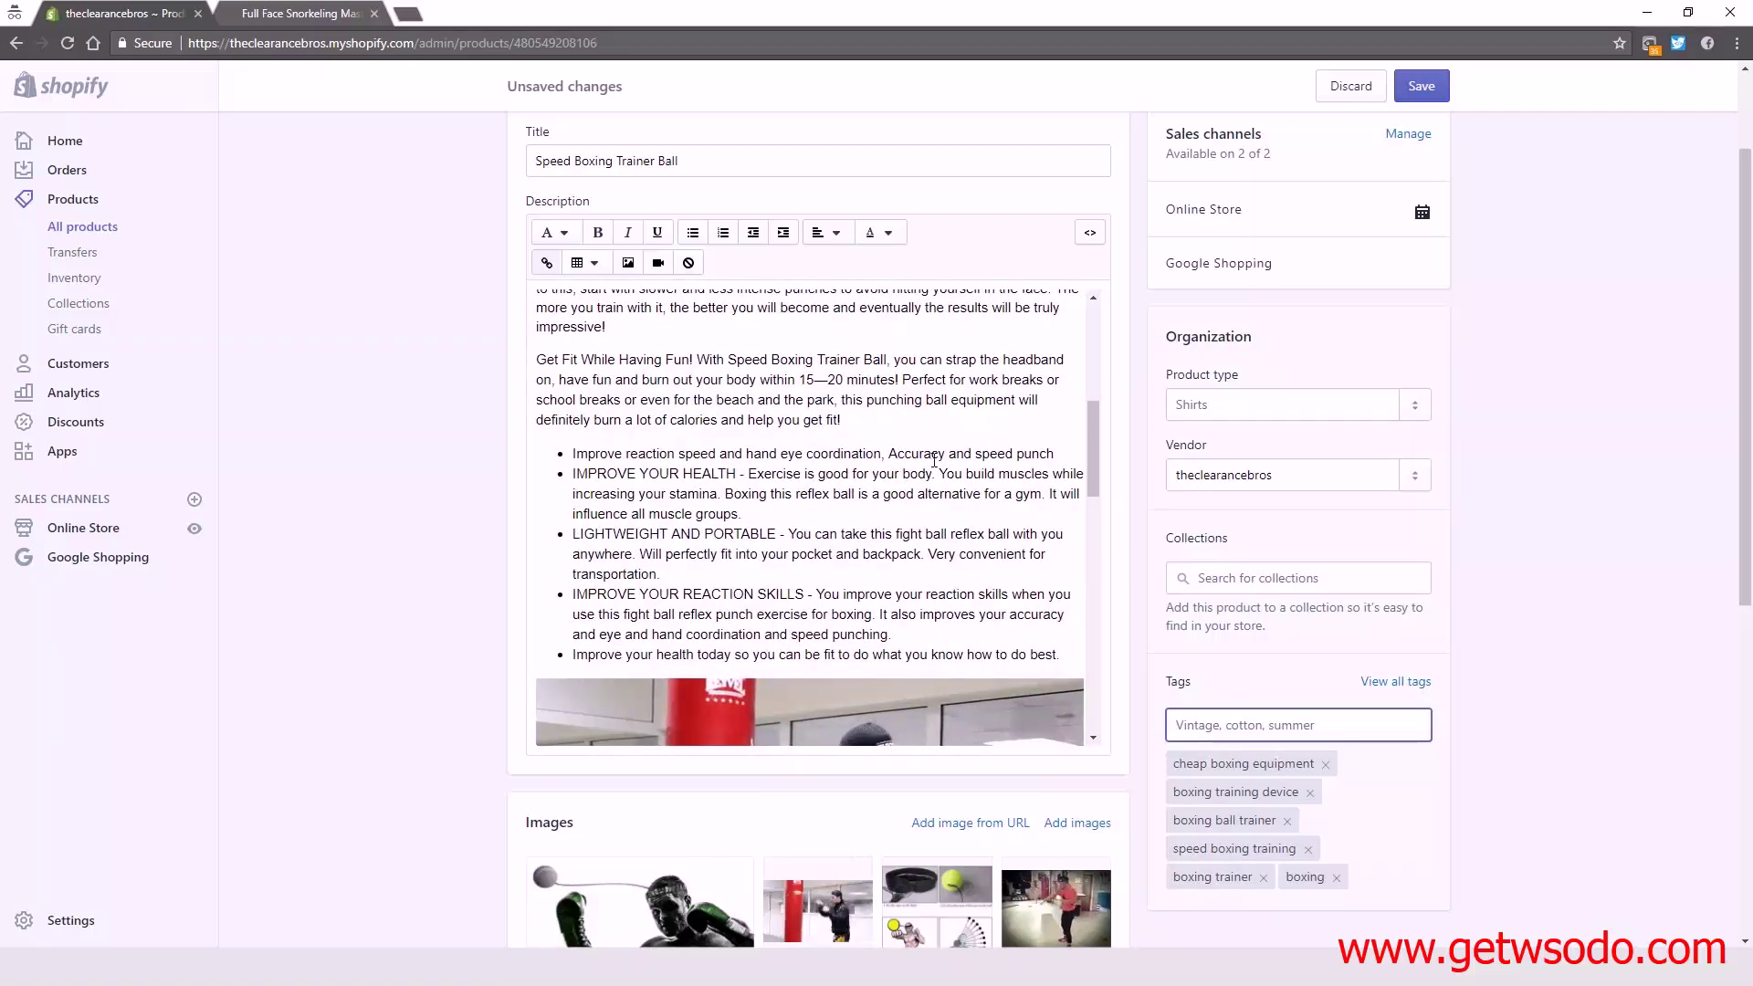
scroll(999, 630, up, 4)
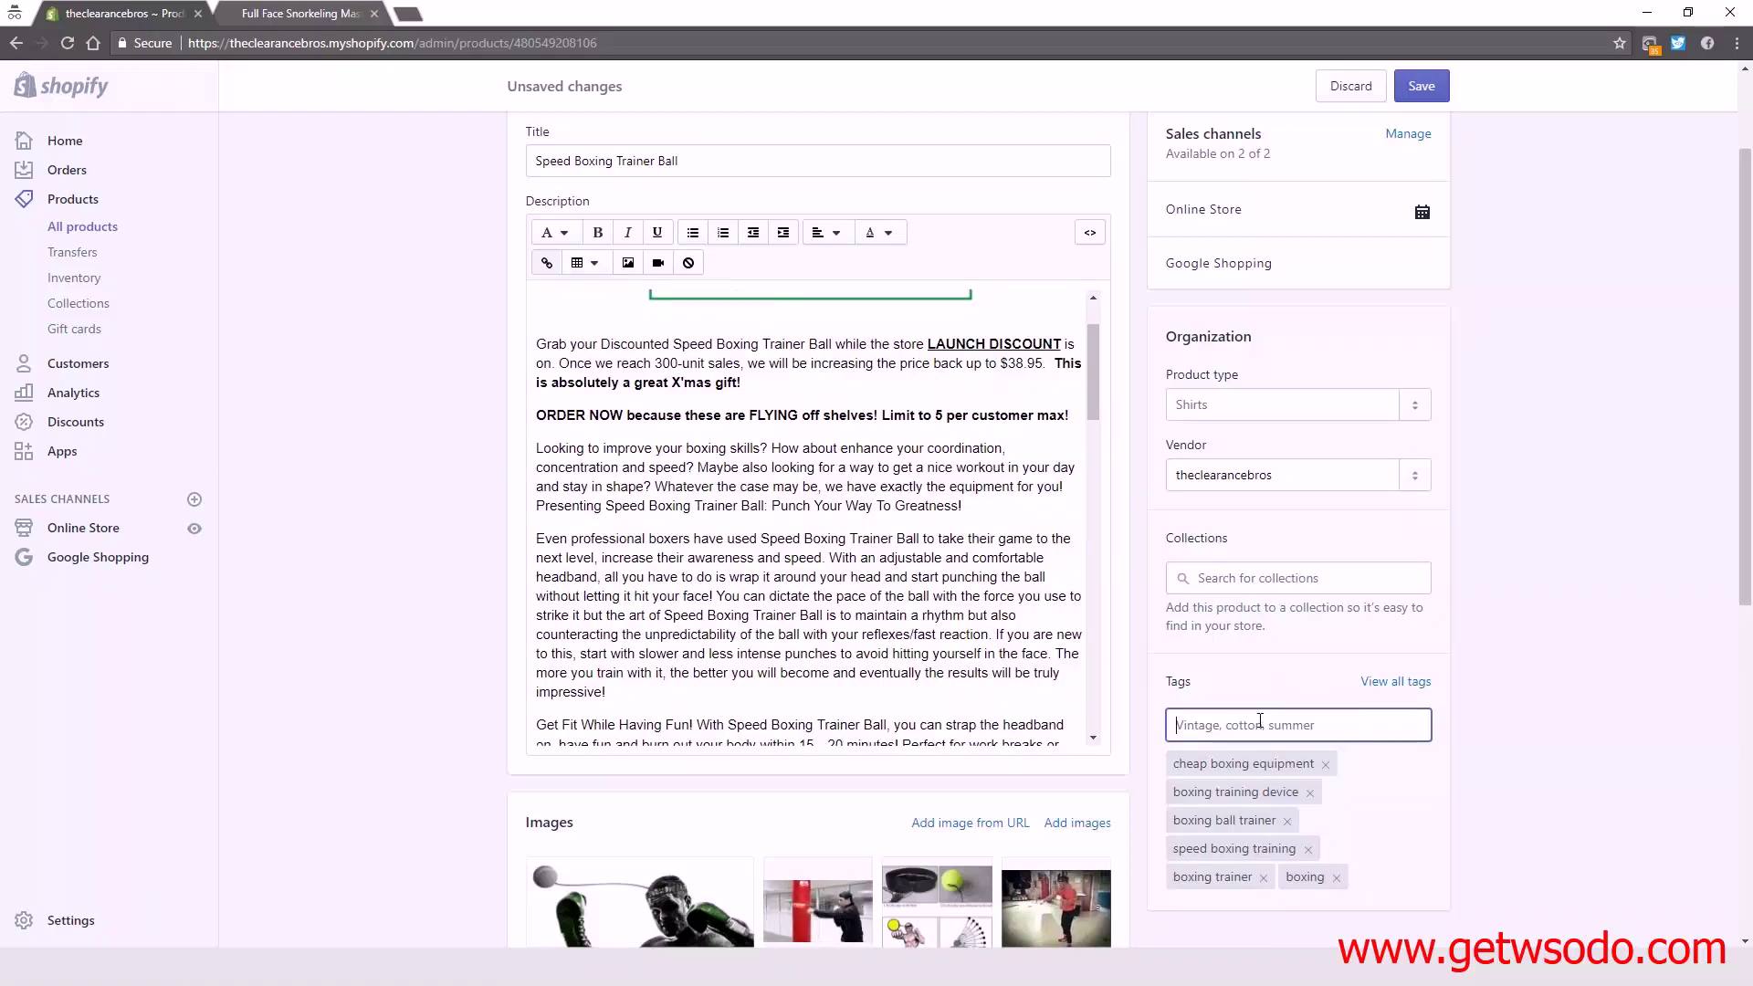
Add the tag "professional boxing" to the Speed Boxing Trainer Ball product.
text(prog)
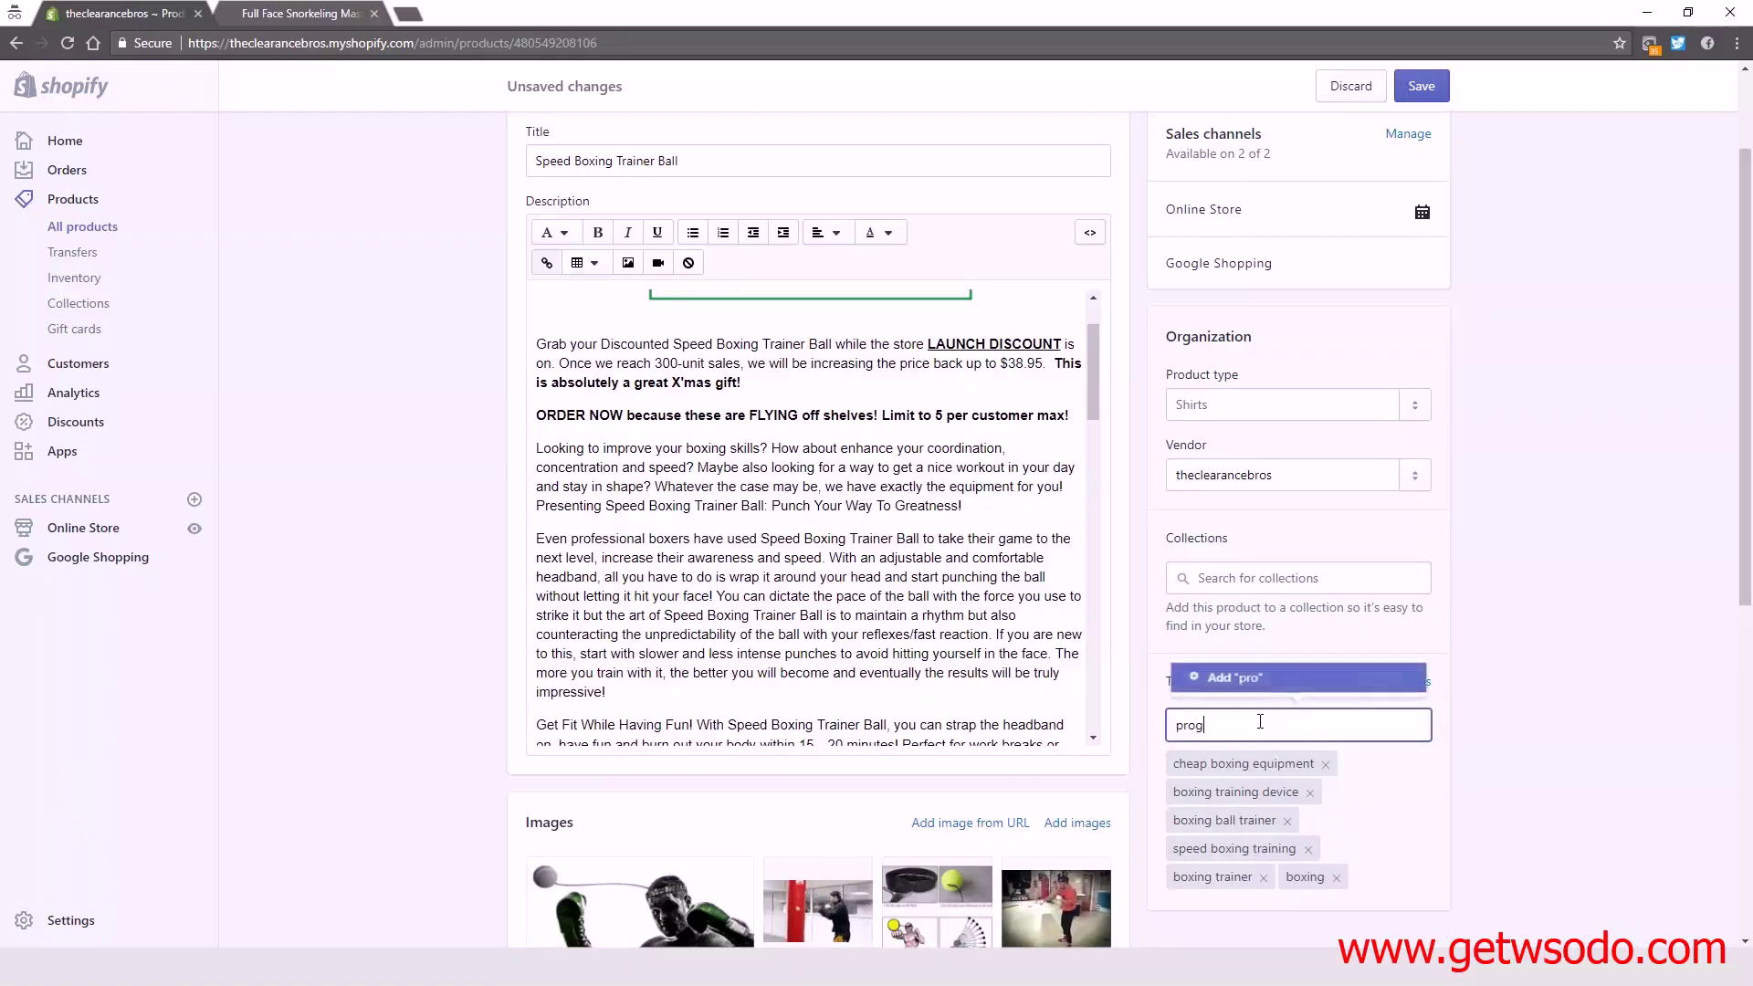
key(BackSpace)
text(fessional )
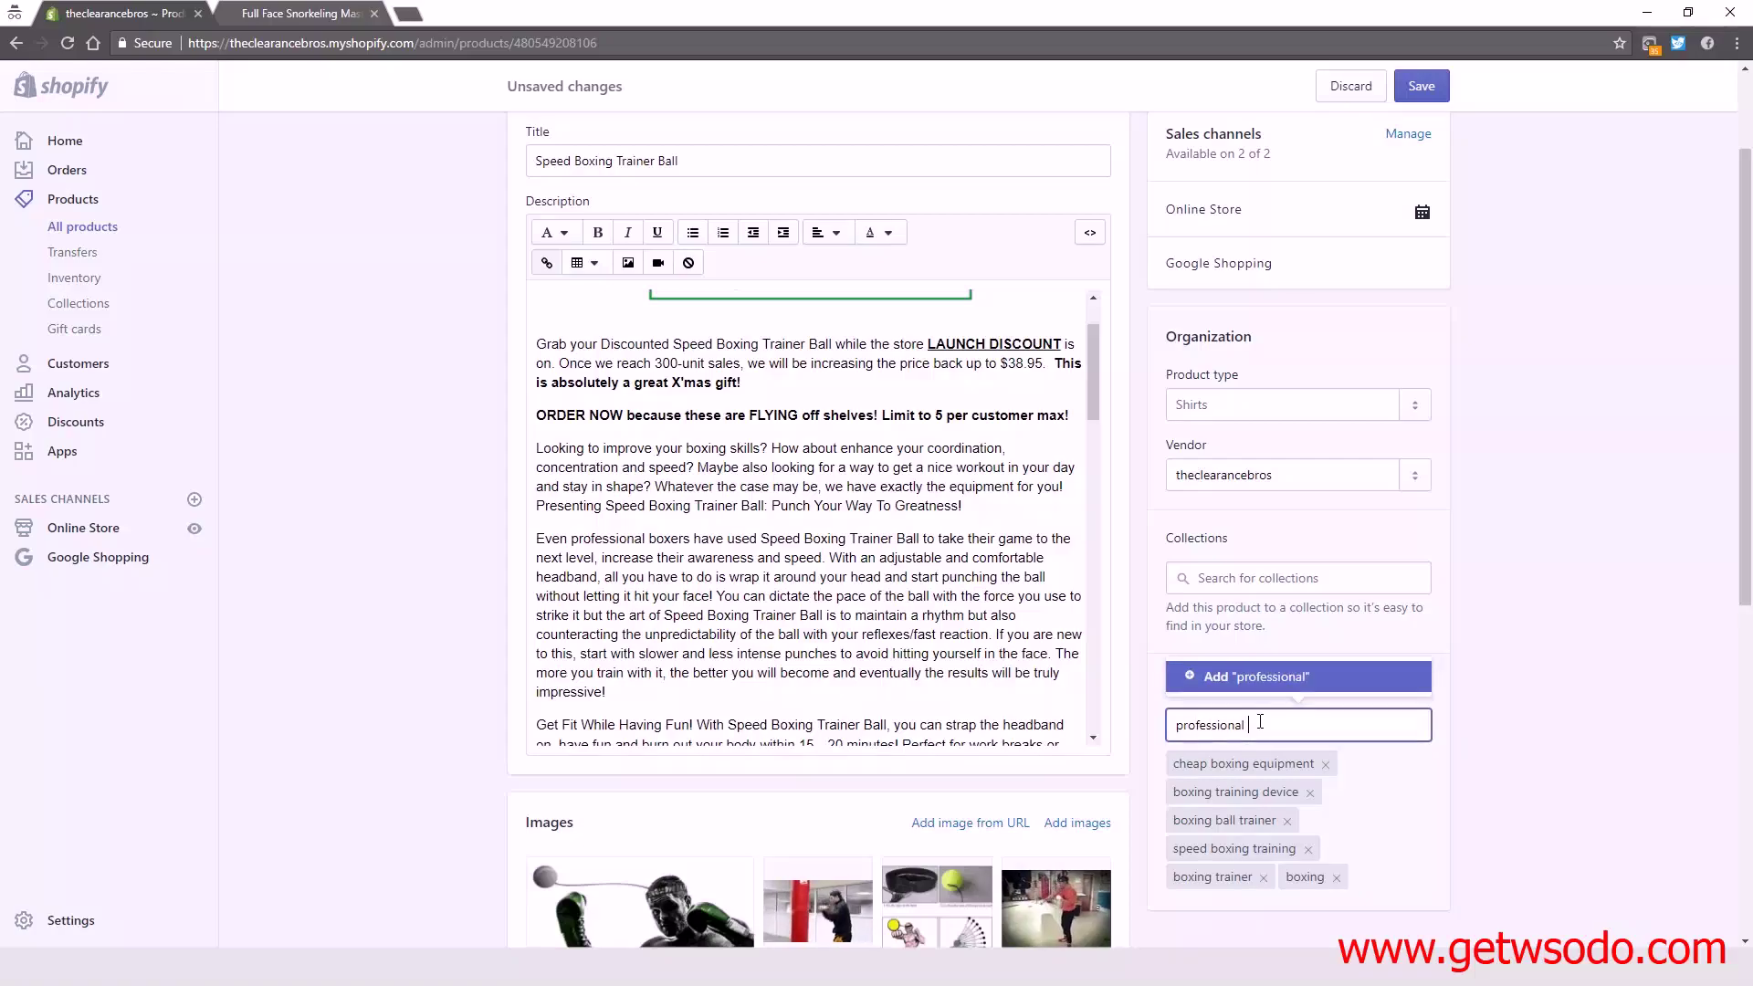
text(bocing training)
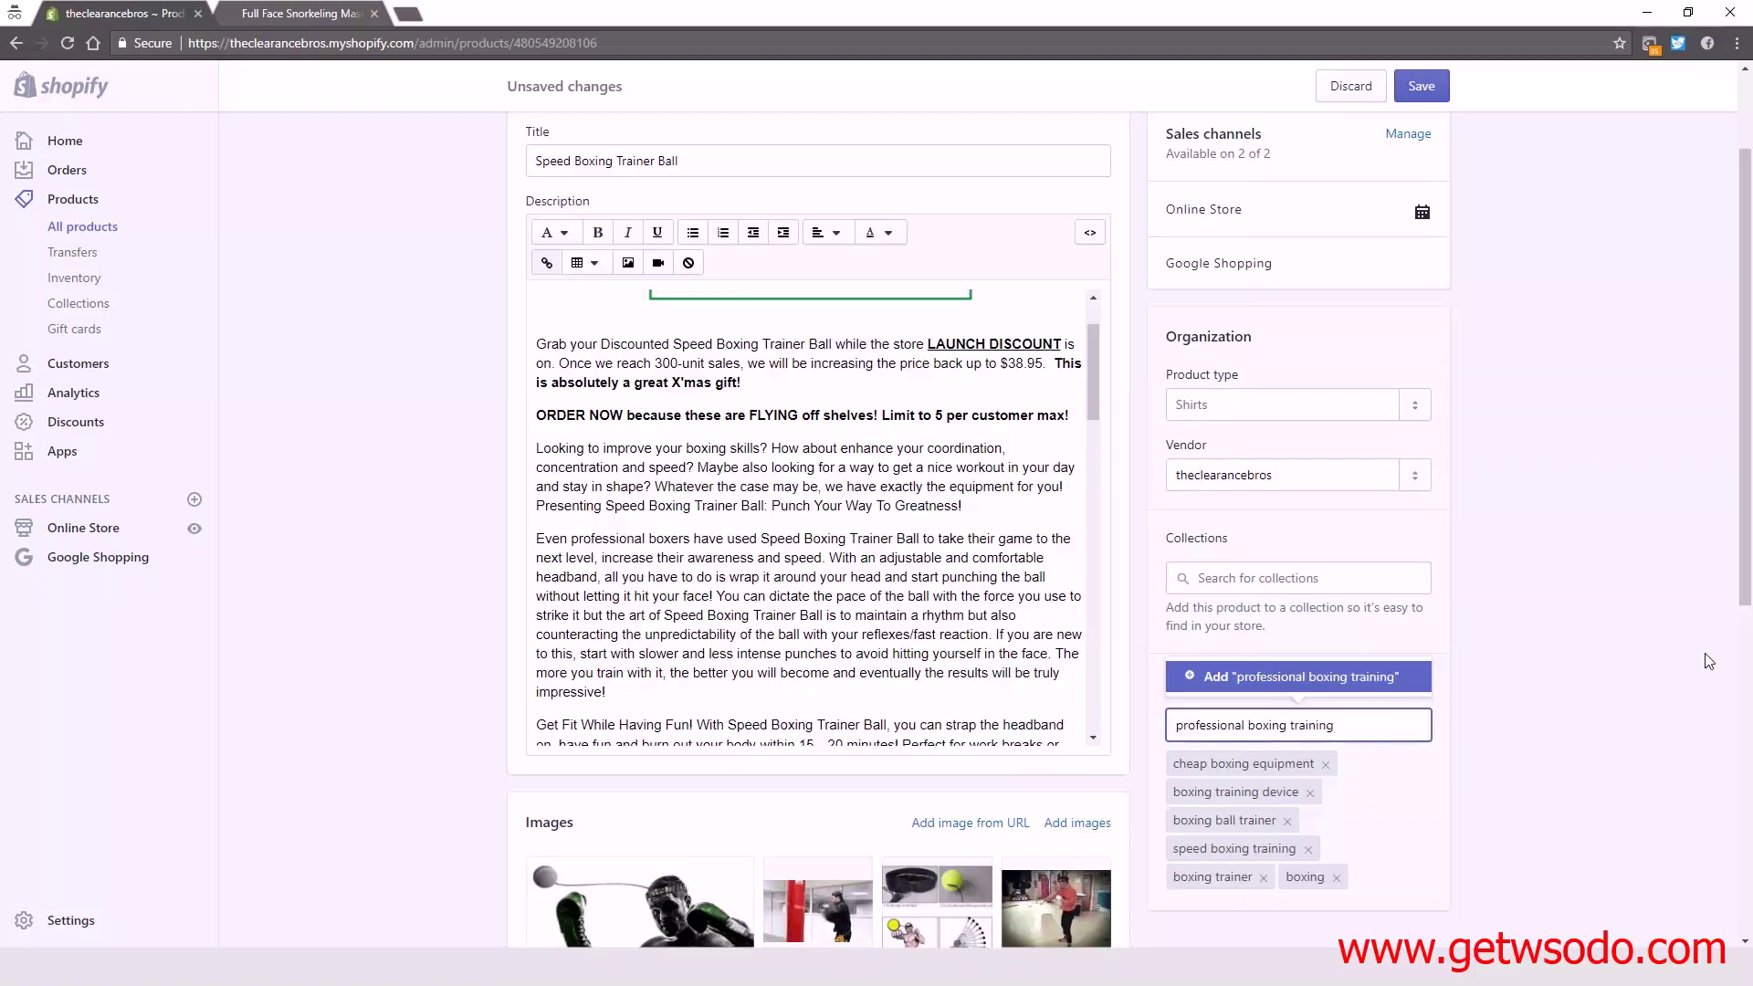
text(device)
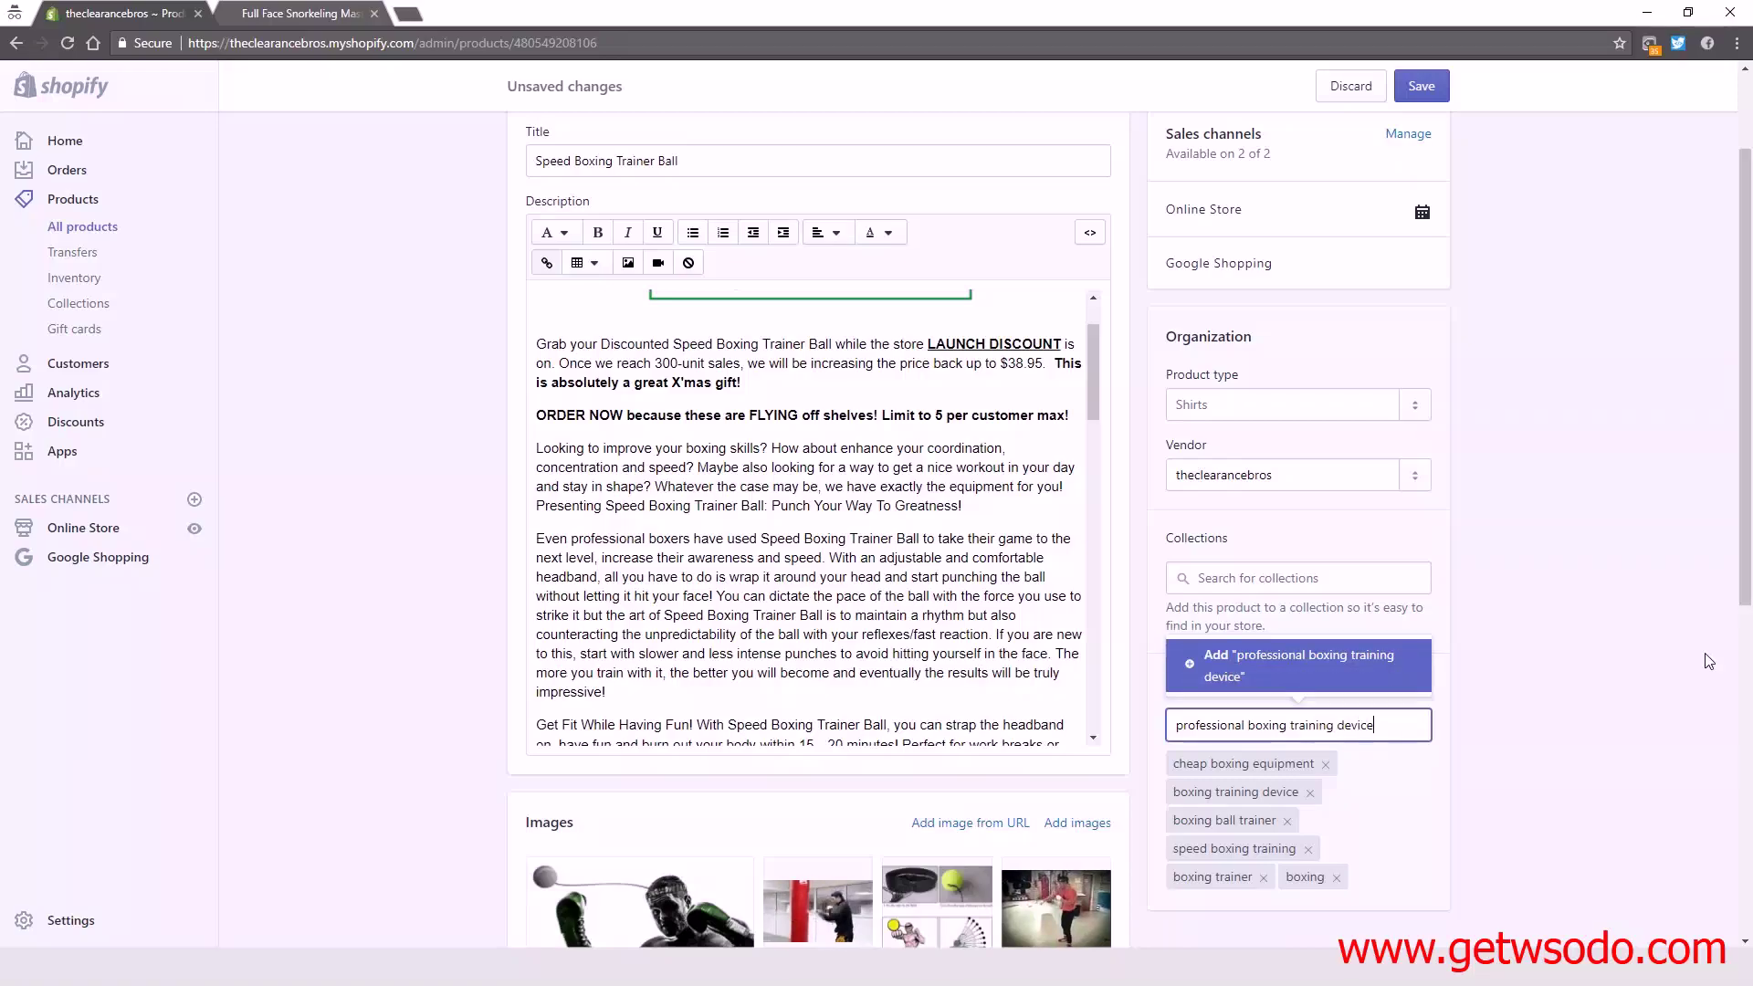
key(BackSpace)
key(BackSpace)
key(BackSpace)
key(BackSpace)
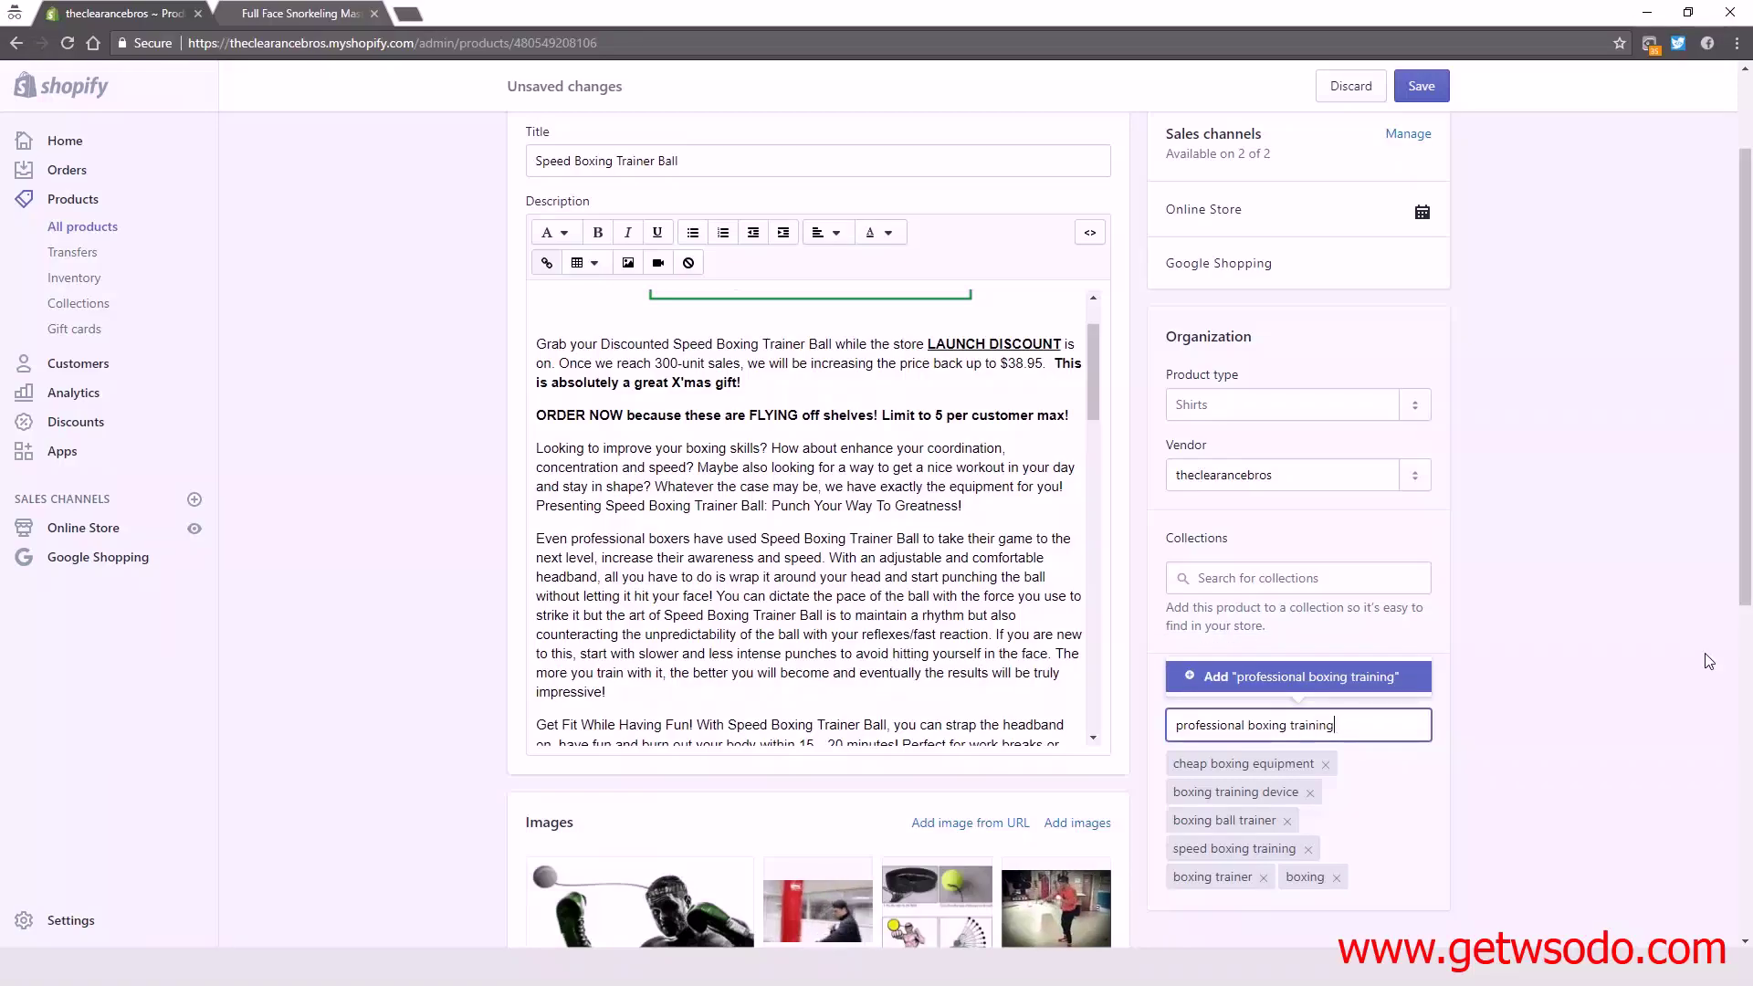
key(BackSpace)
key(BackSpace)
key(BackSpace)
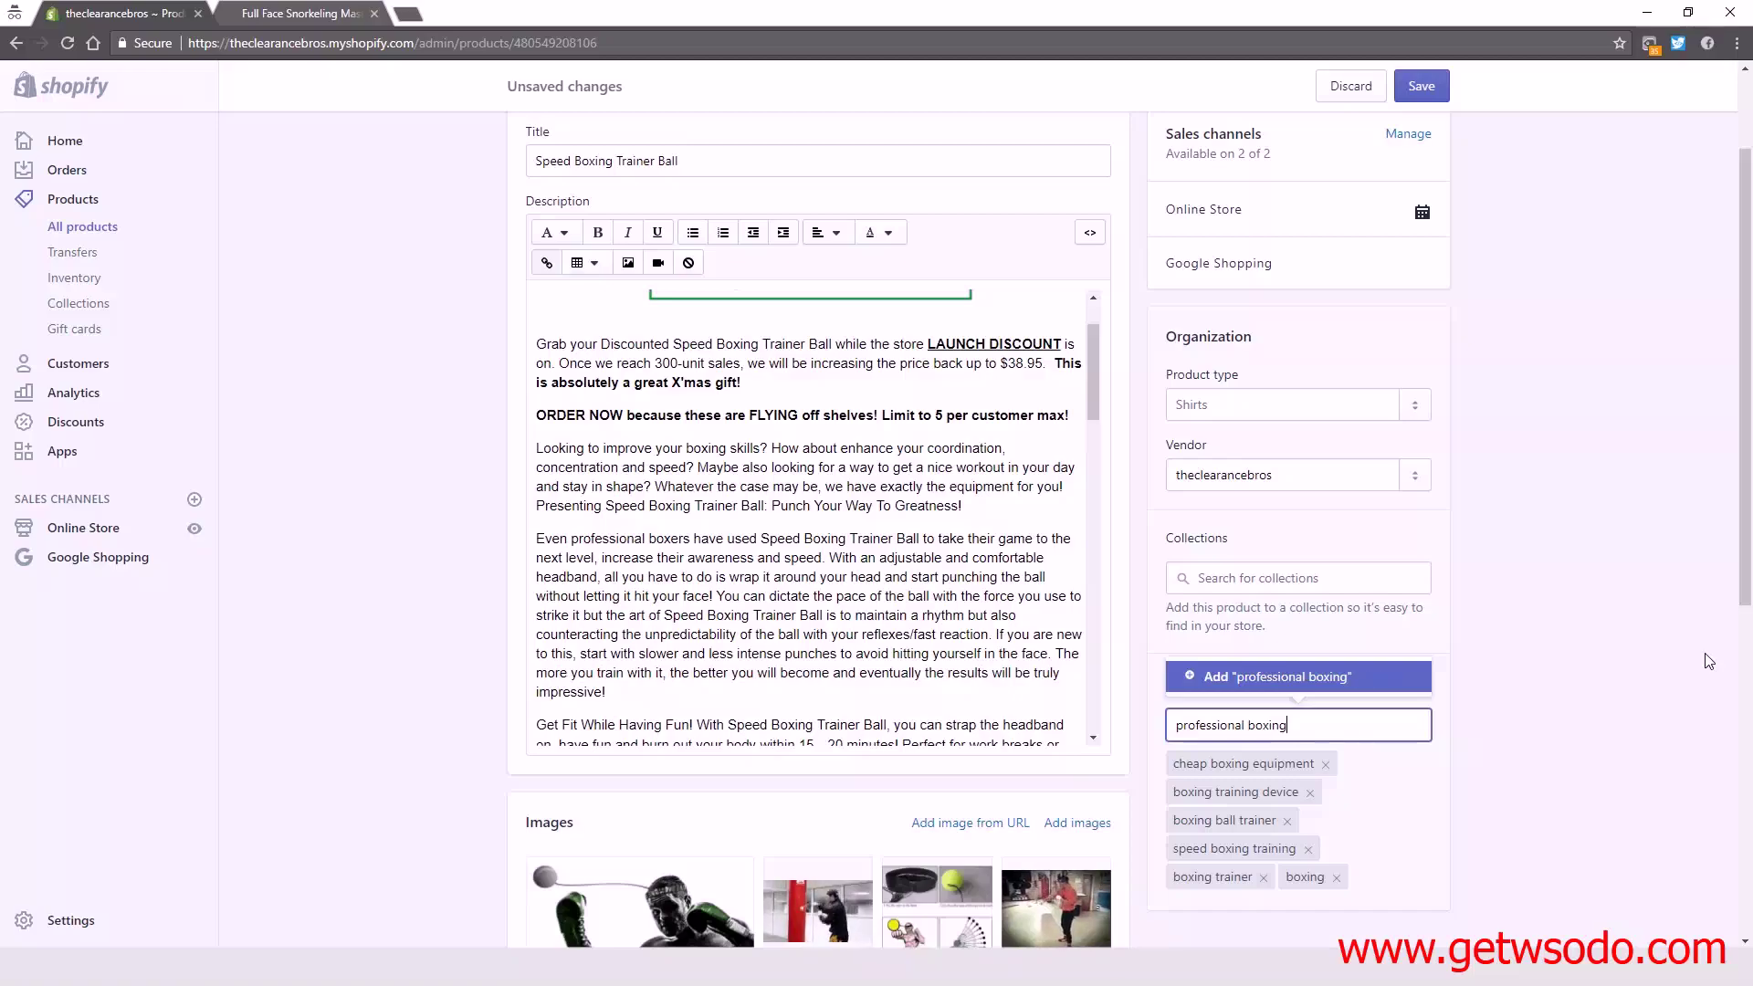
key(Return)
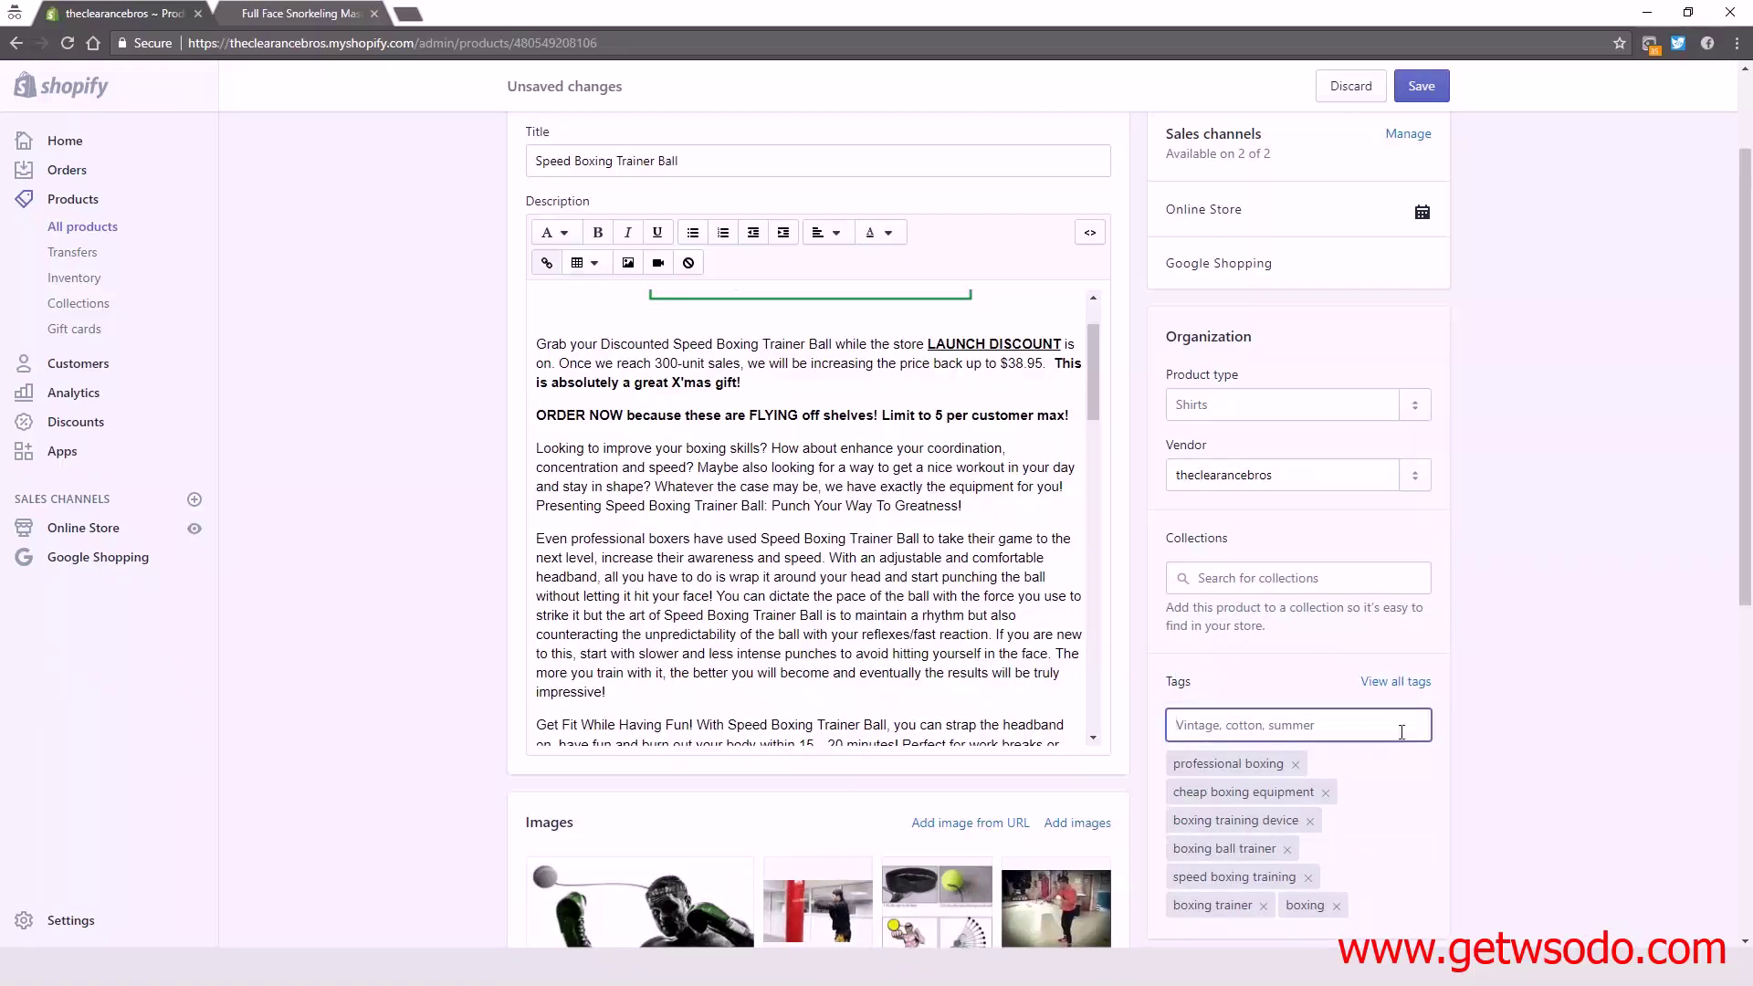
Review the product's title, description text and instruction pictures, product images and variants against its list of tags.
scroll(466, 603, up, 2)
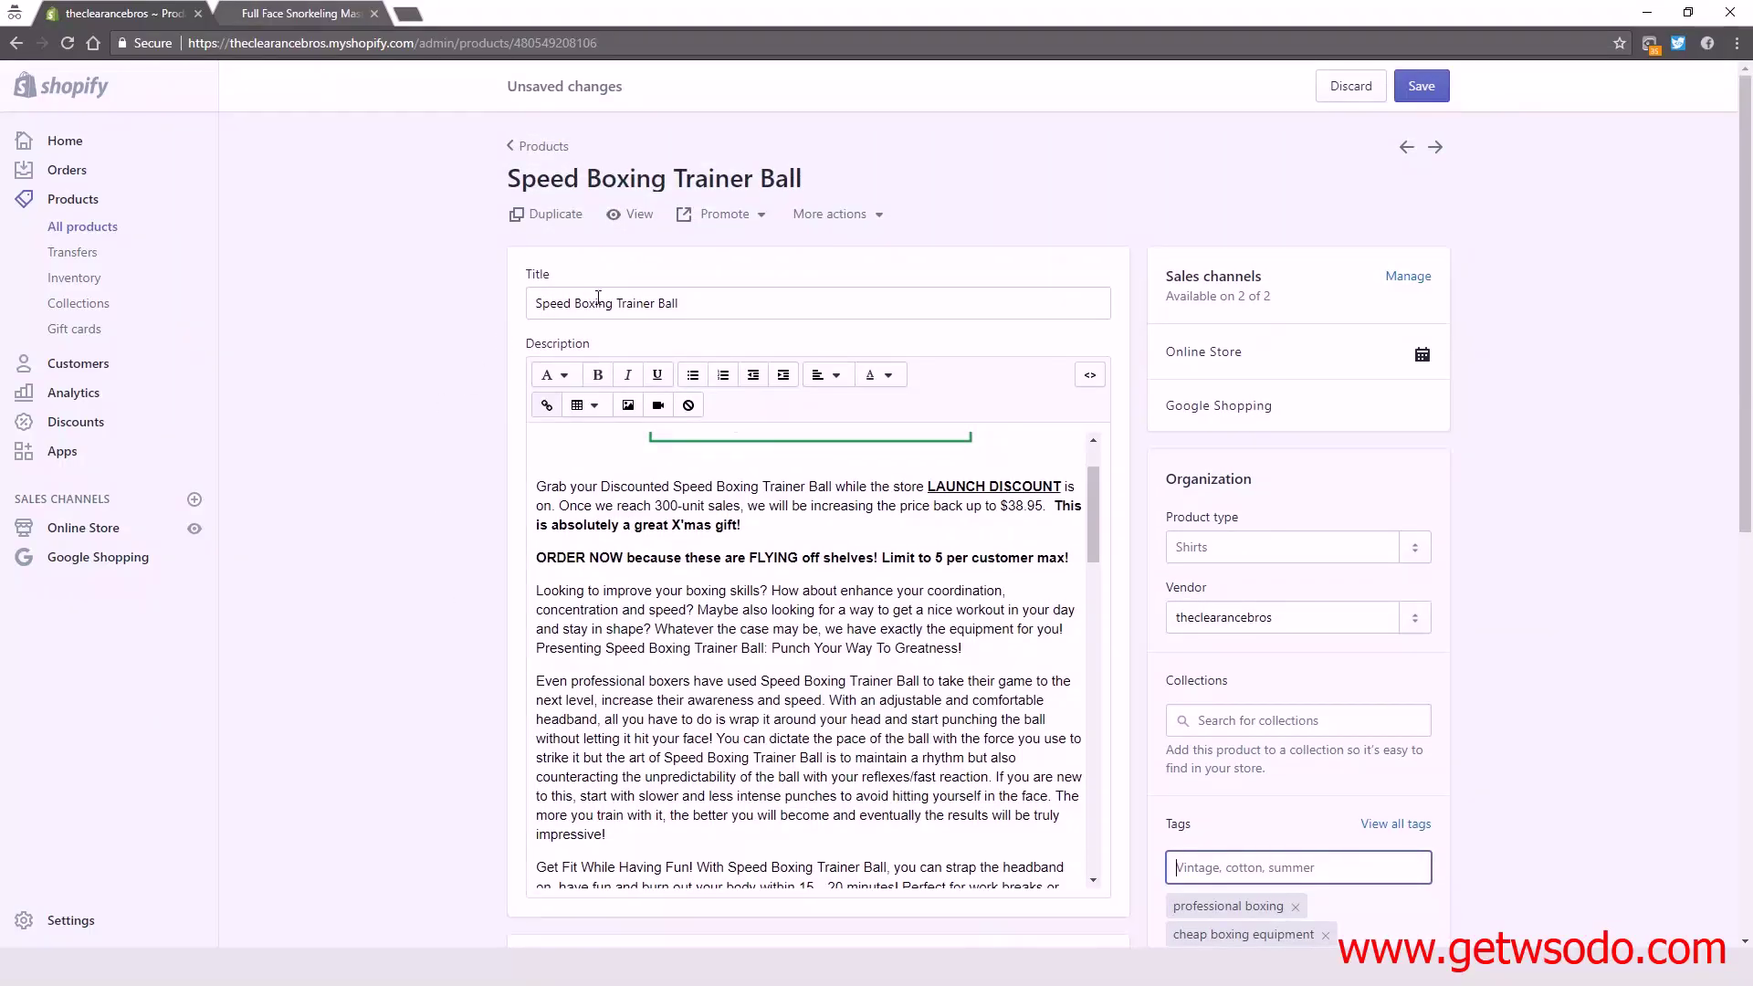
drag(714, 302, 527, 306)
scroll(754, 594, up, 1)
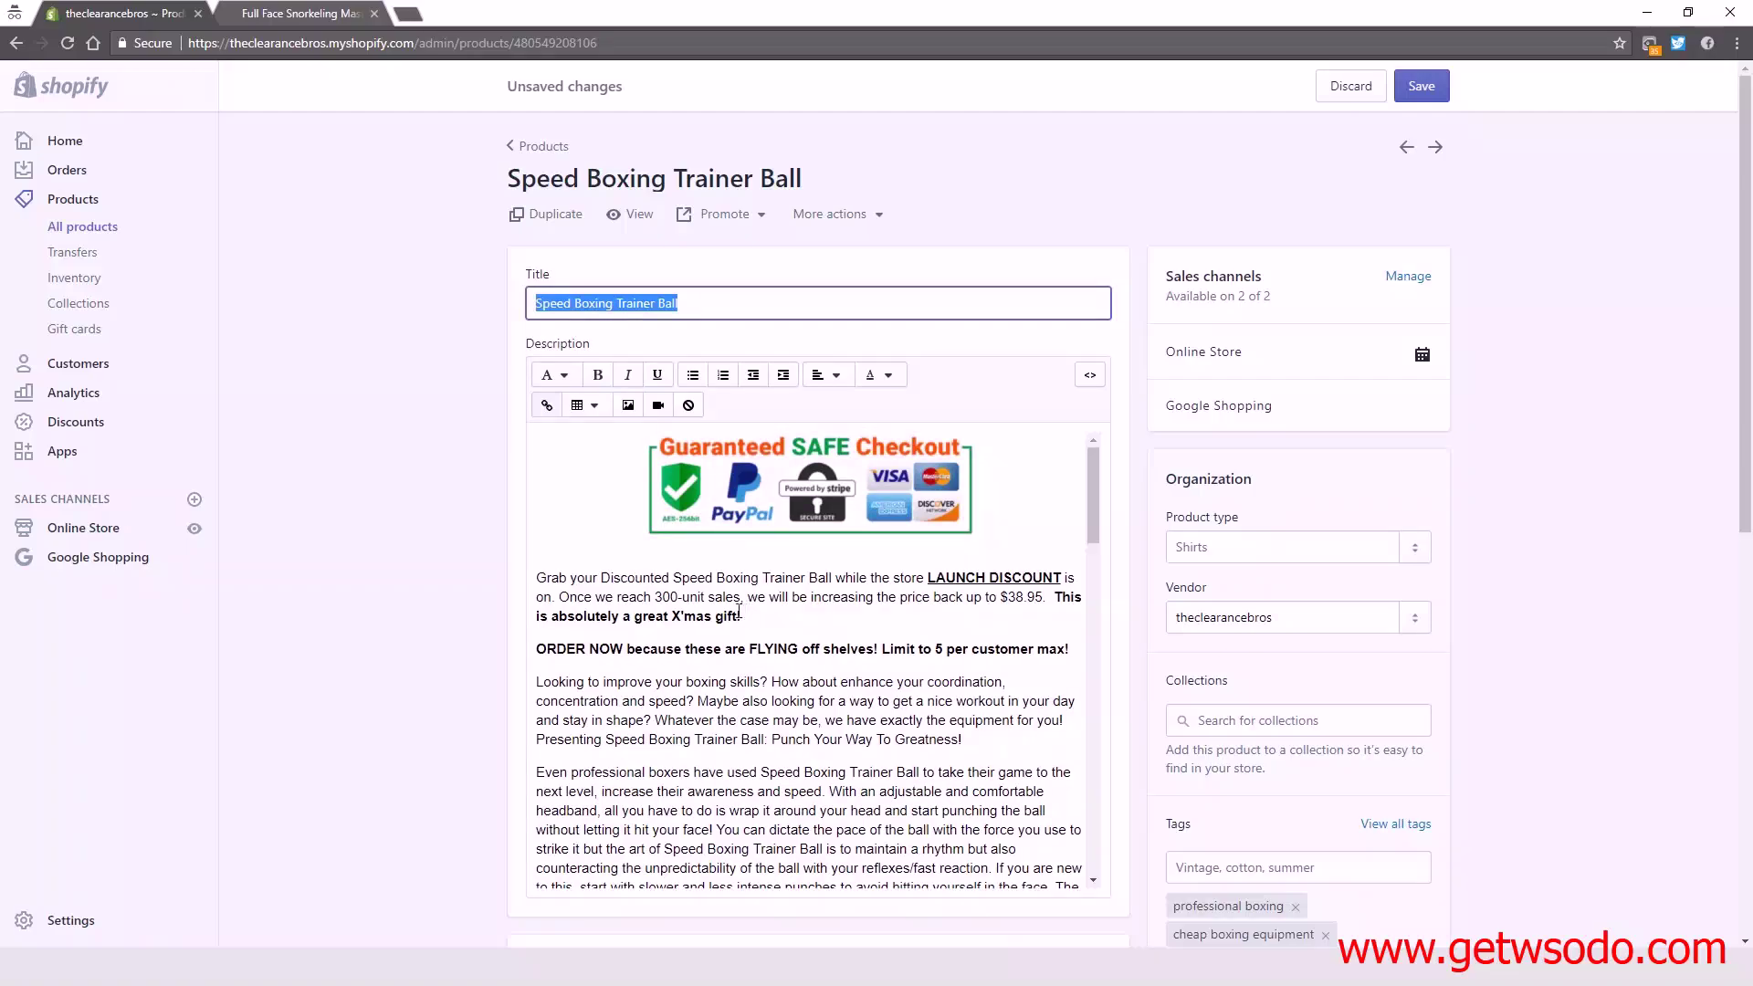
scroll(778, 633, down, 10)
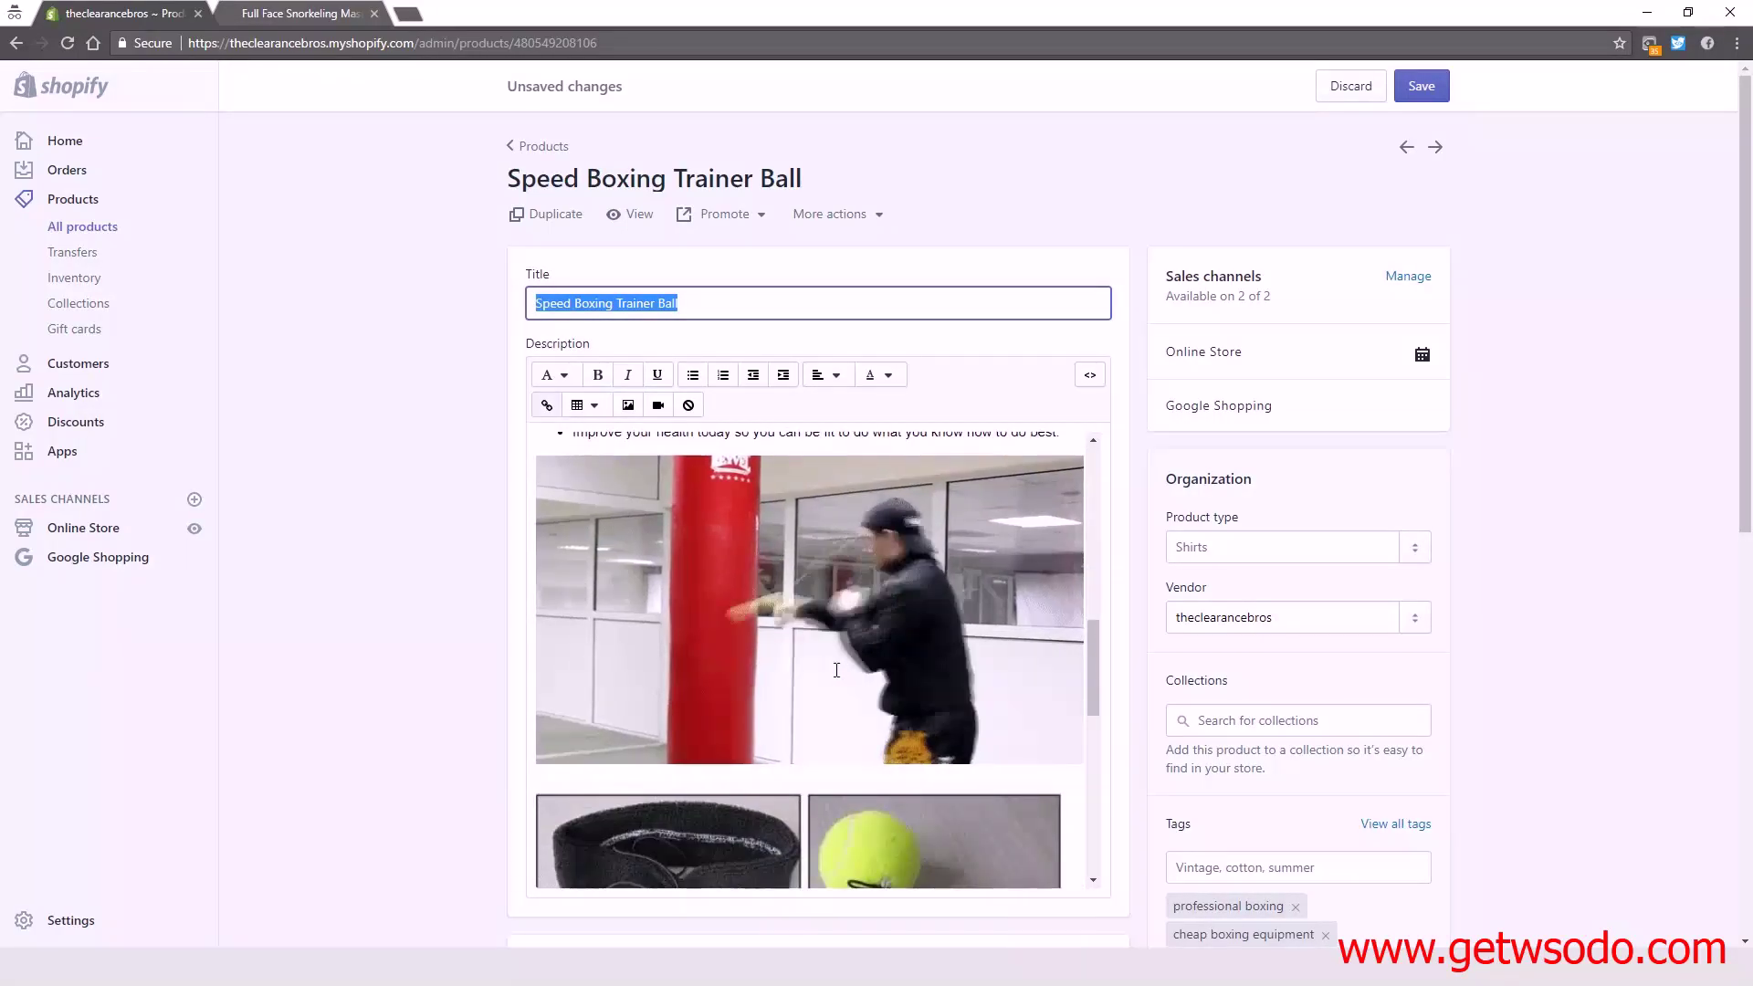
scroll(803, 658, down, 9)
scroll(822, 670, up, 8)
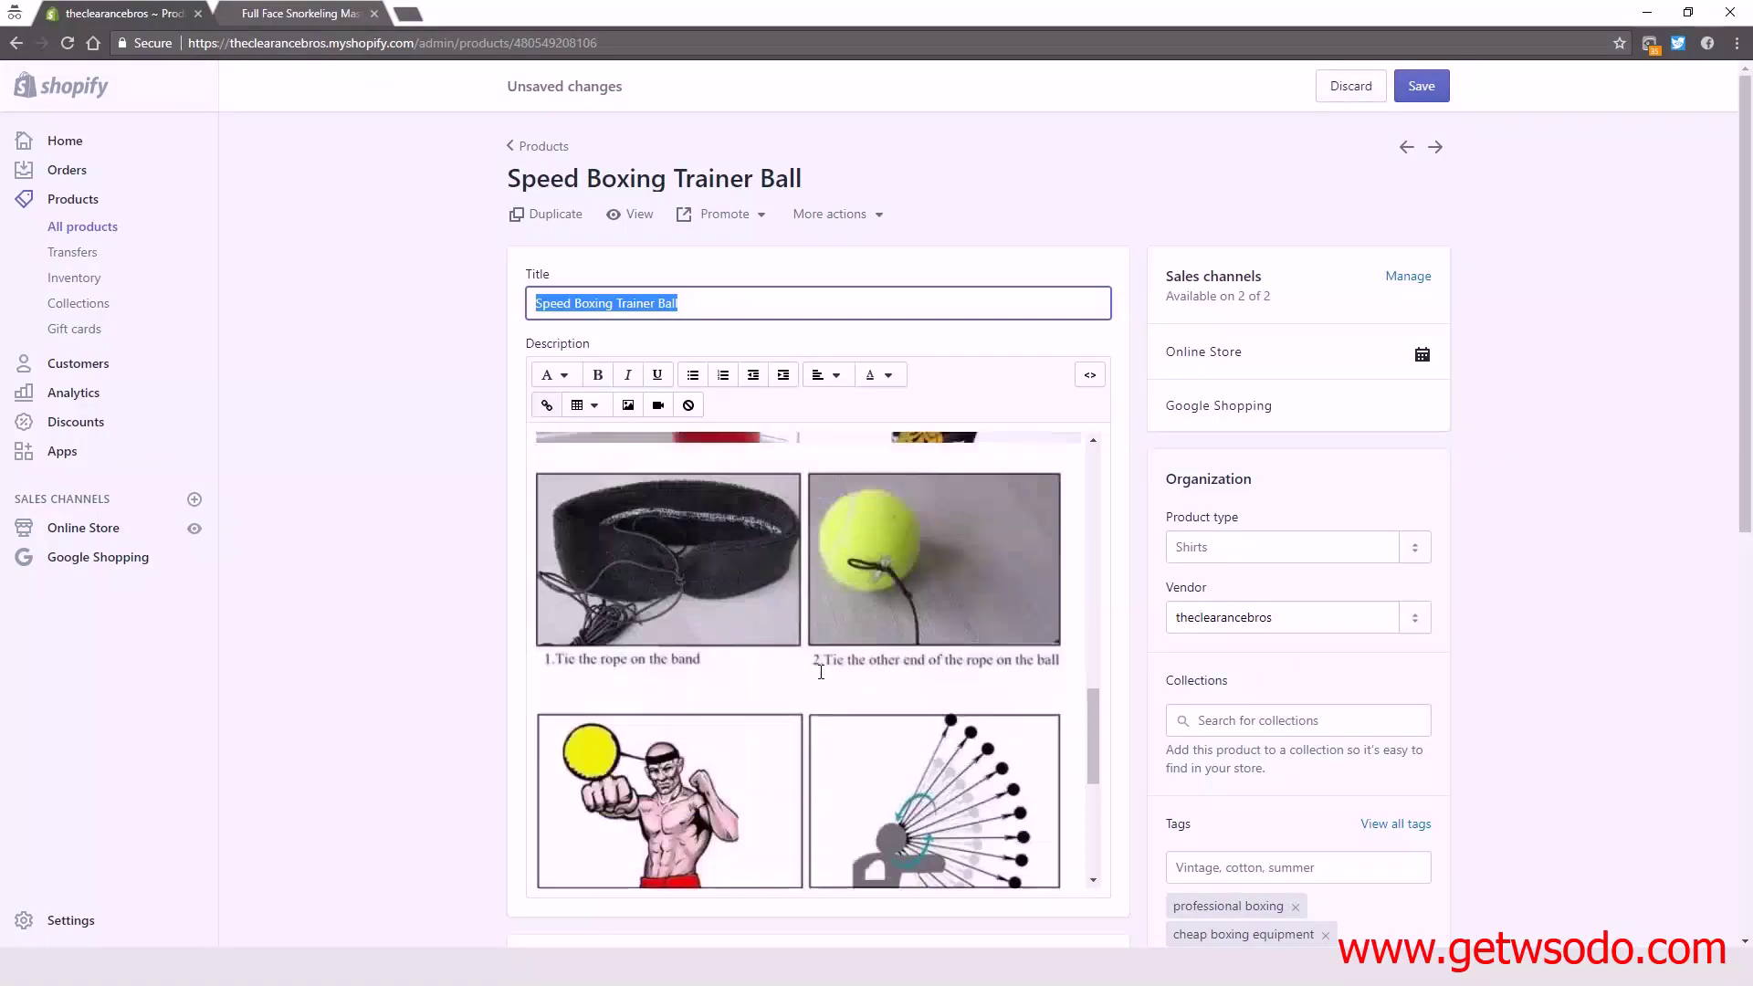
scroll(1241, 402, down, 6)
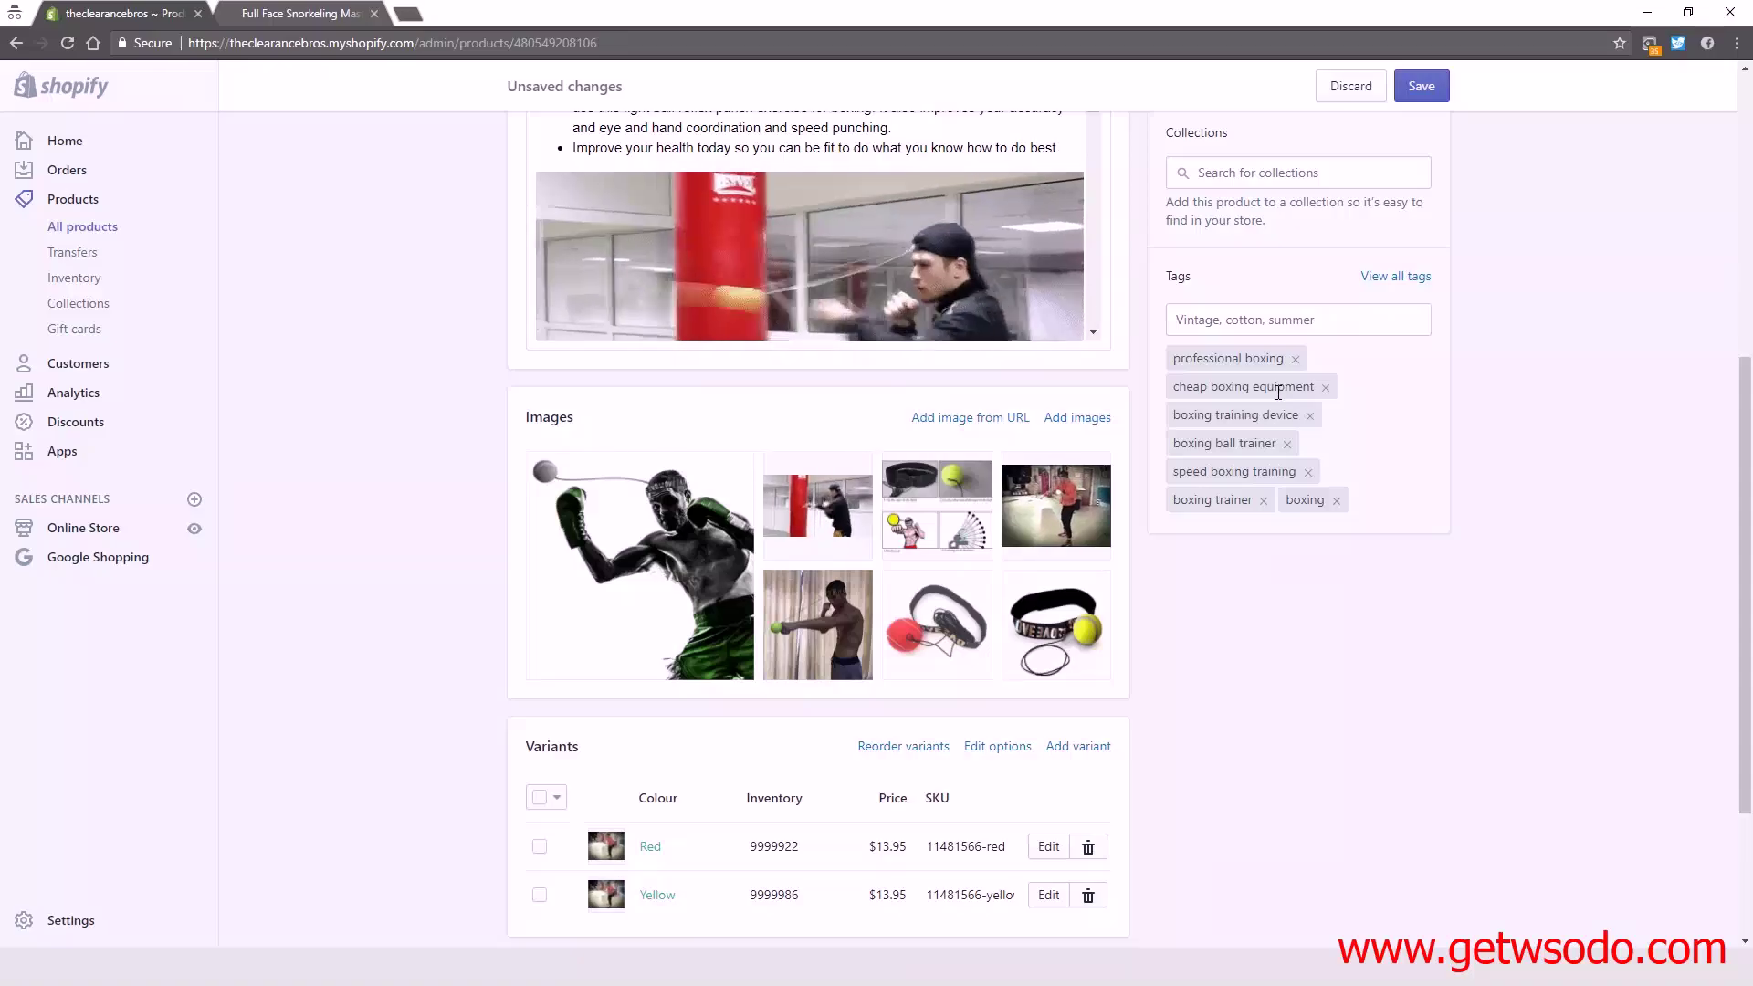
scroll(1278, 392, up, 4)
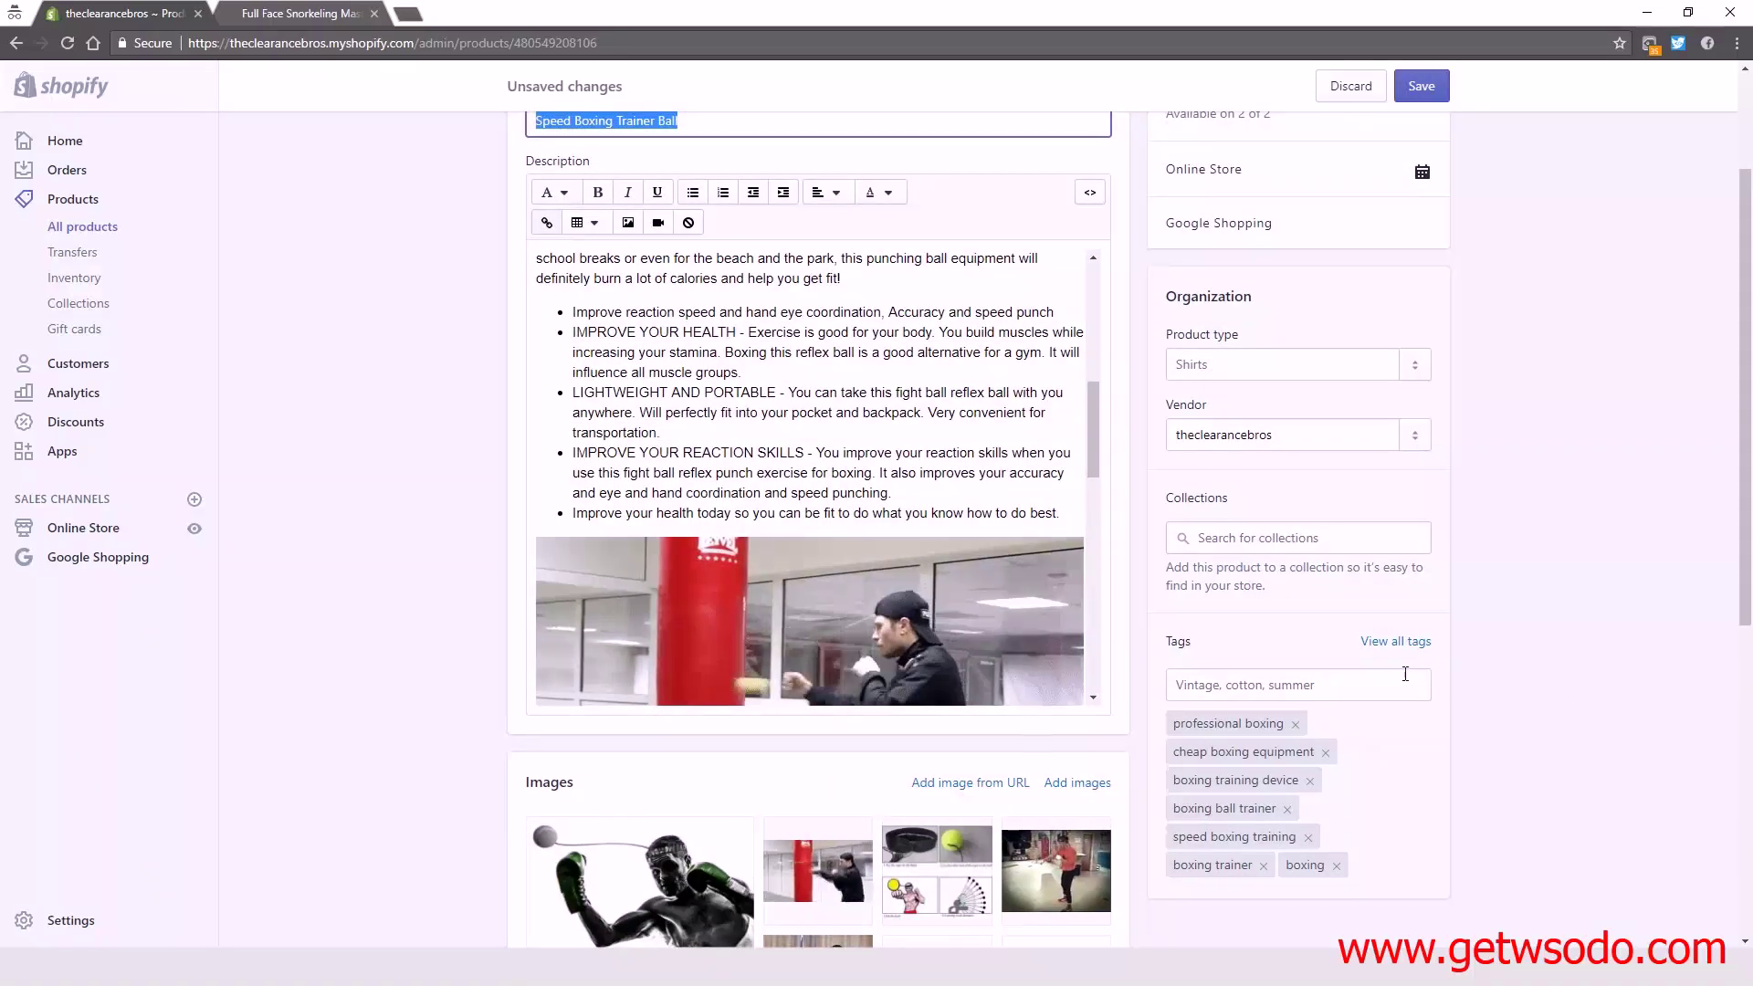
scroll(879, 456, up, 10)
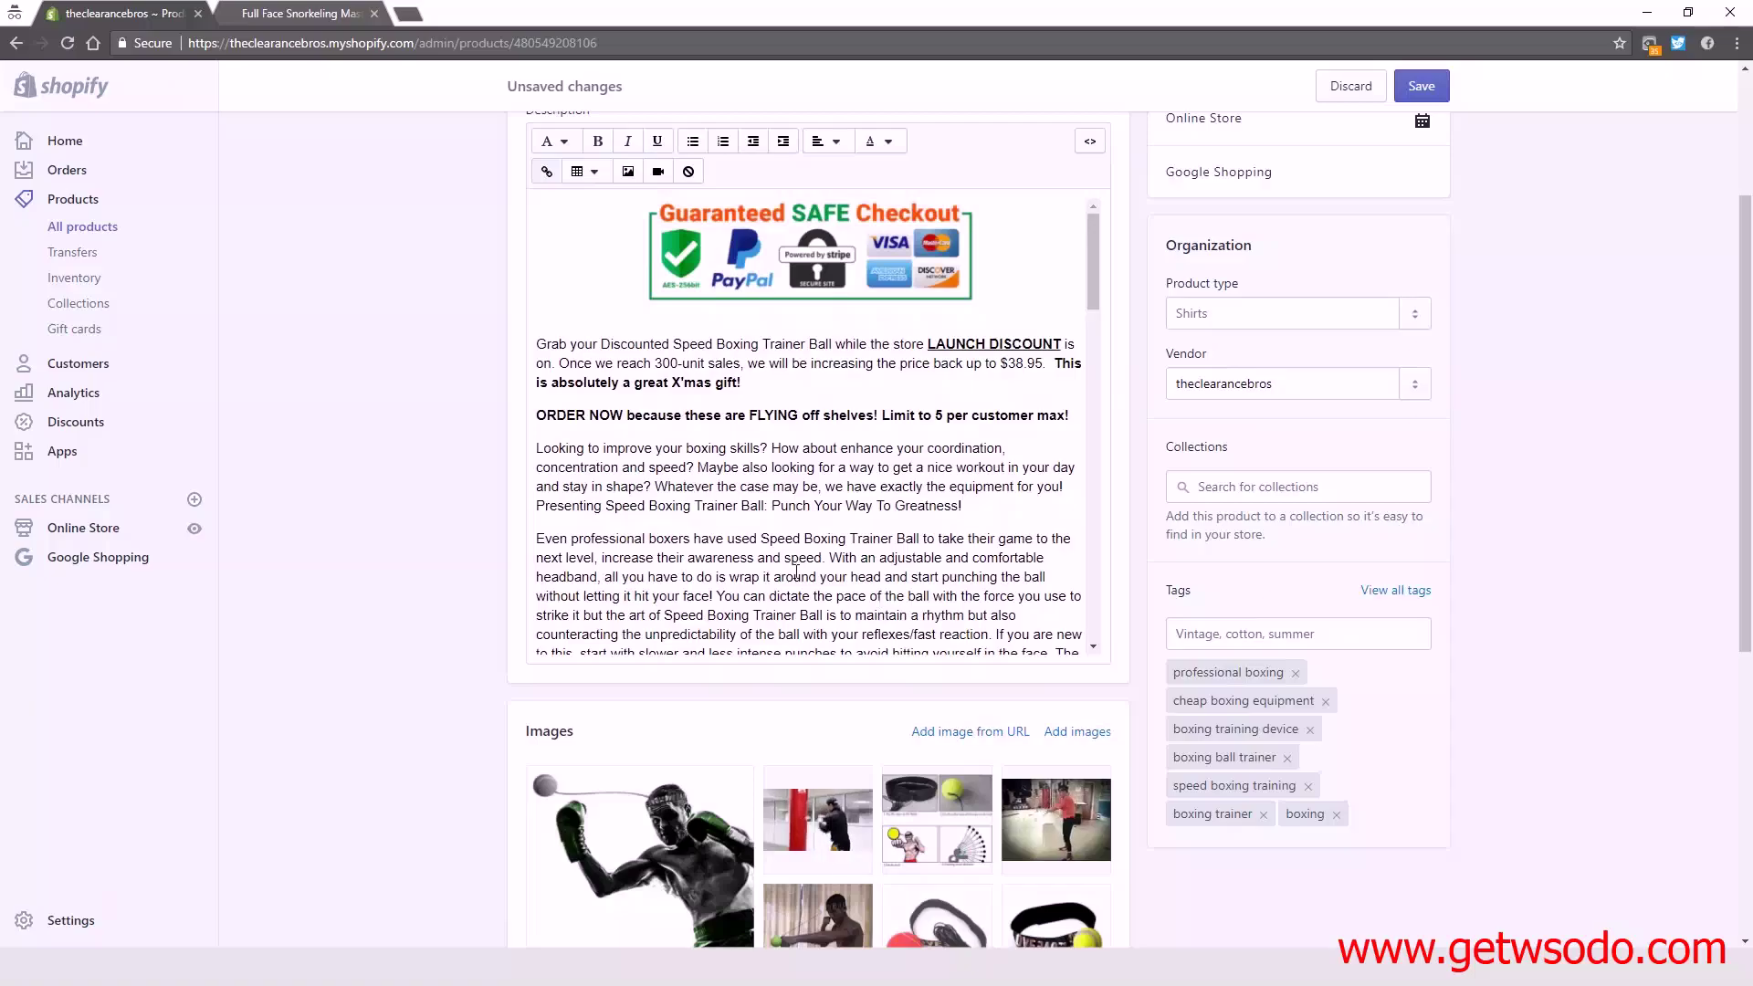
scroll(879, 601, up, 3)
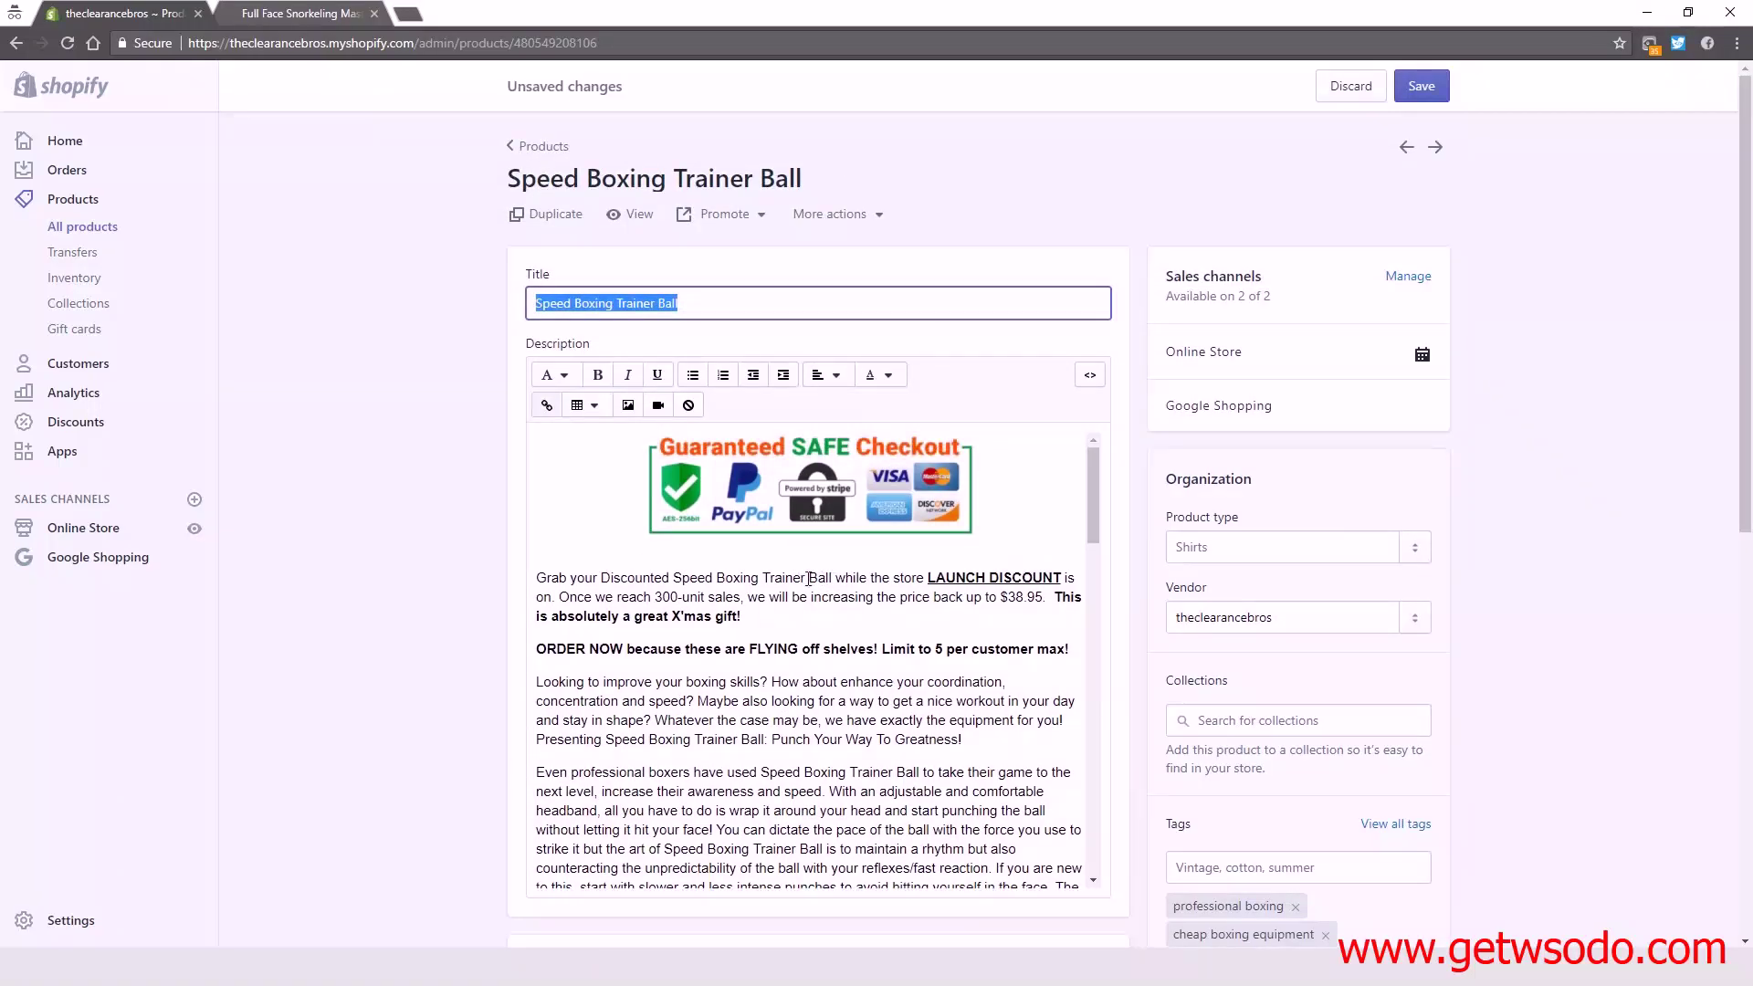
click(711, 308)
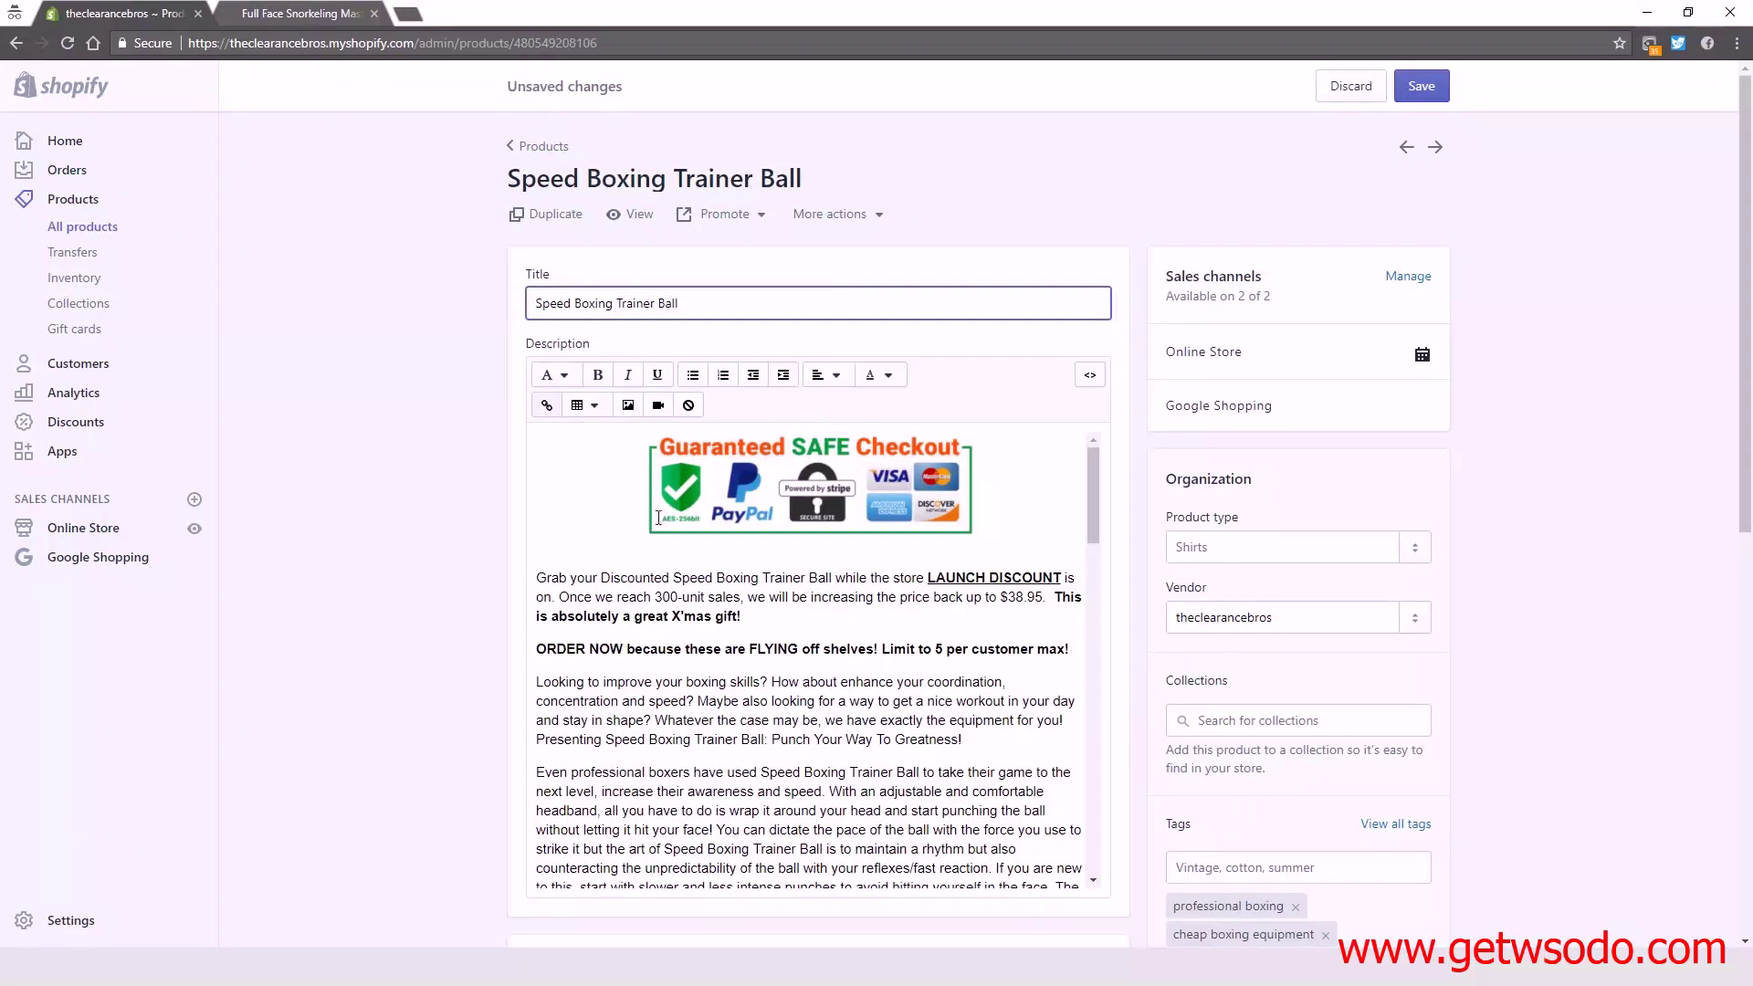
scroll(811, 679, down, 4)
scroll(1258, 611, down, 3)
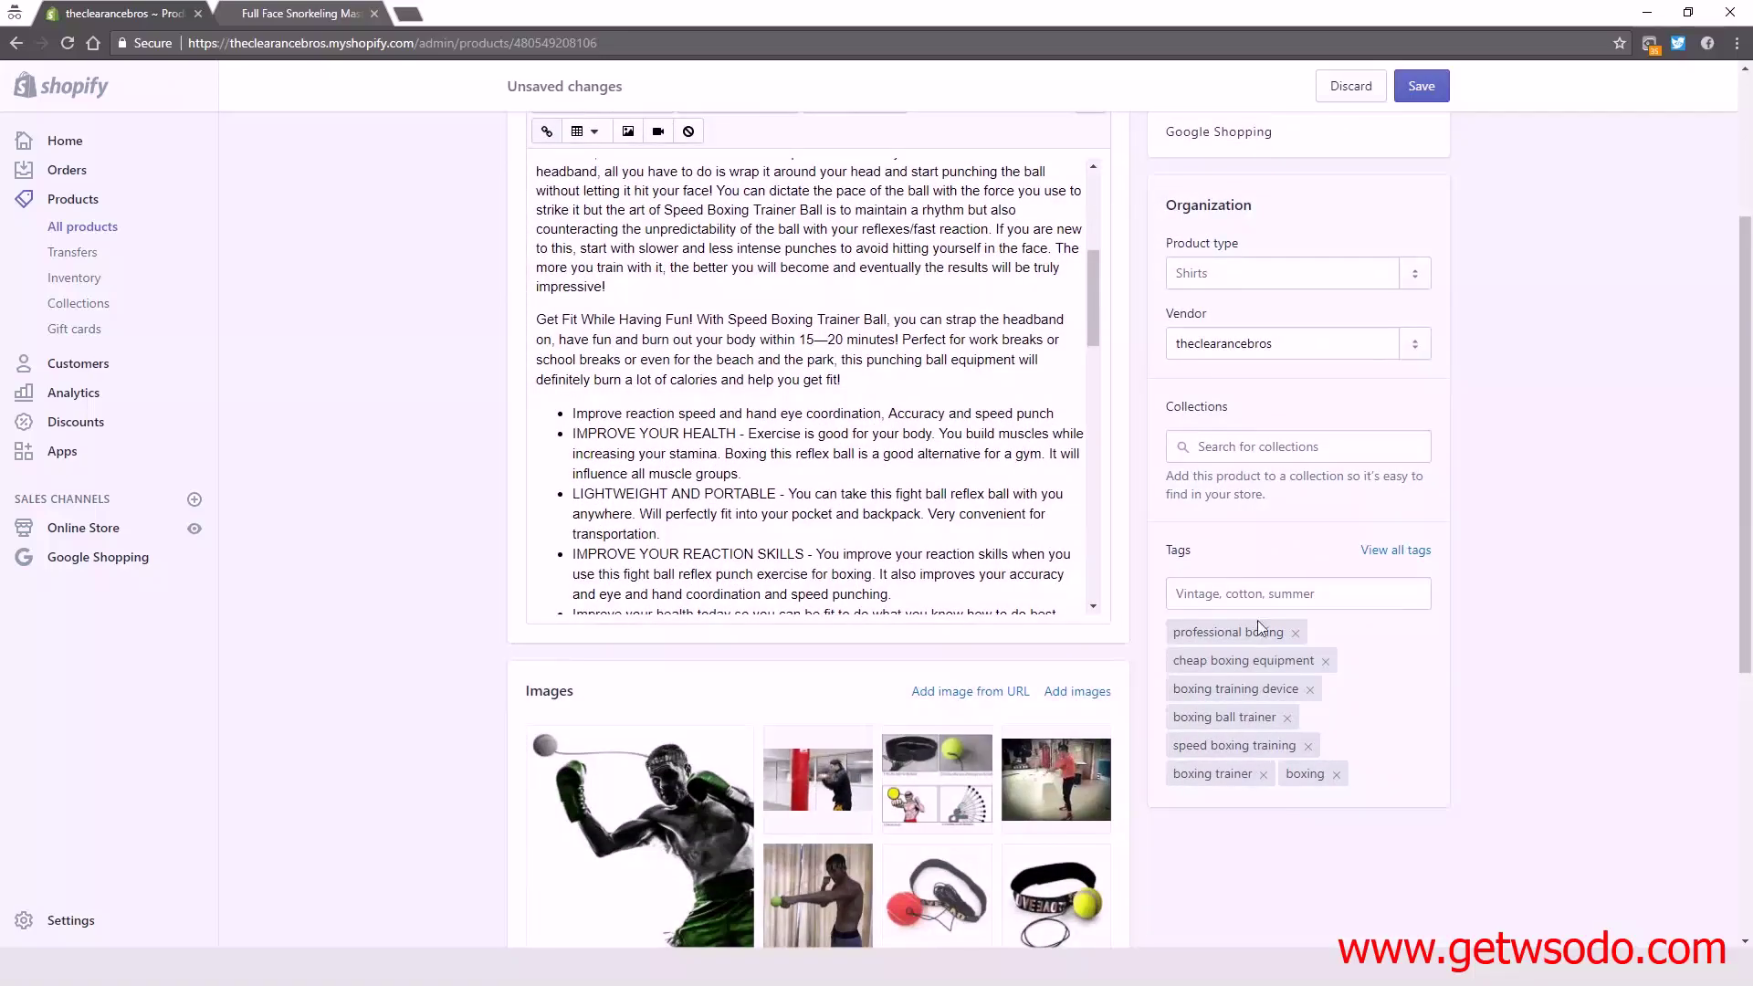